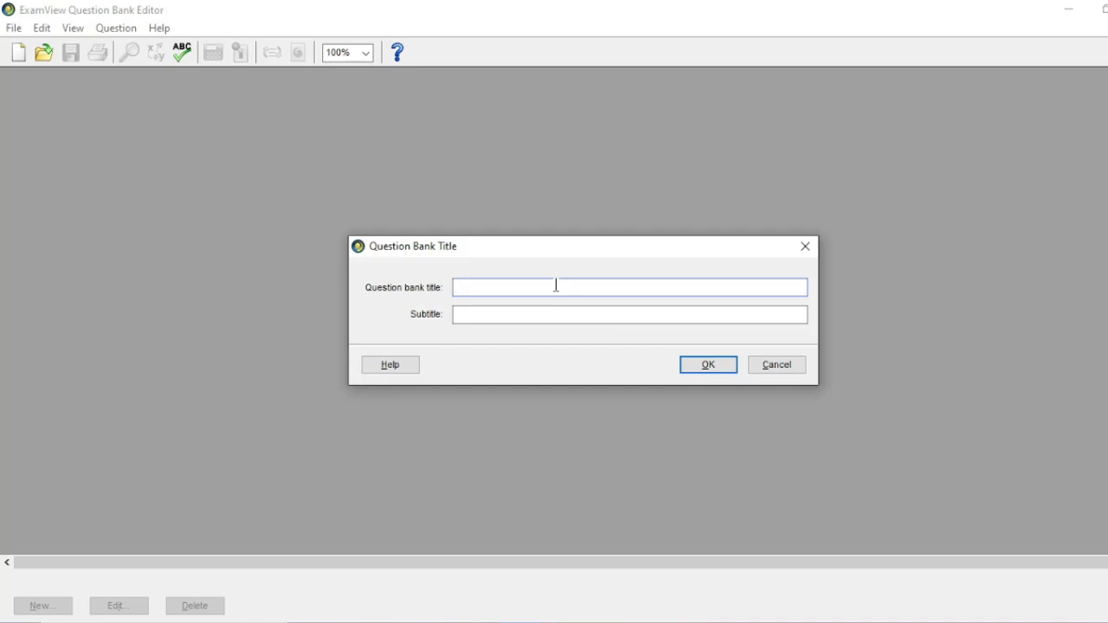
Title the new question bank "Basic Probability"
text(Basic Probability)
key(BackSpace)
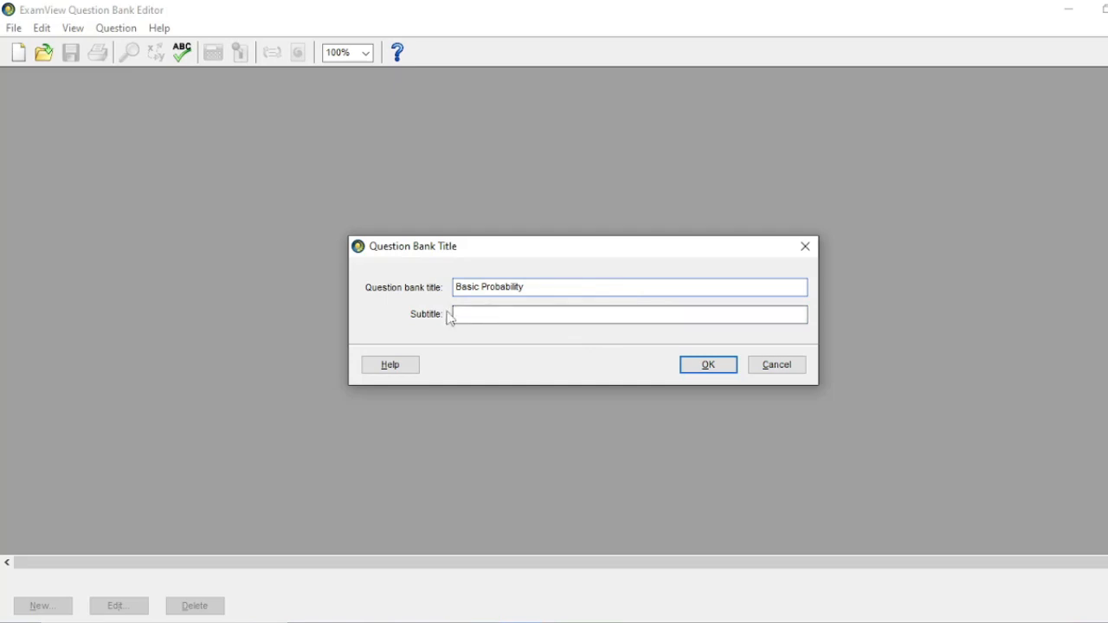
click(711, 368)
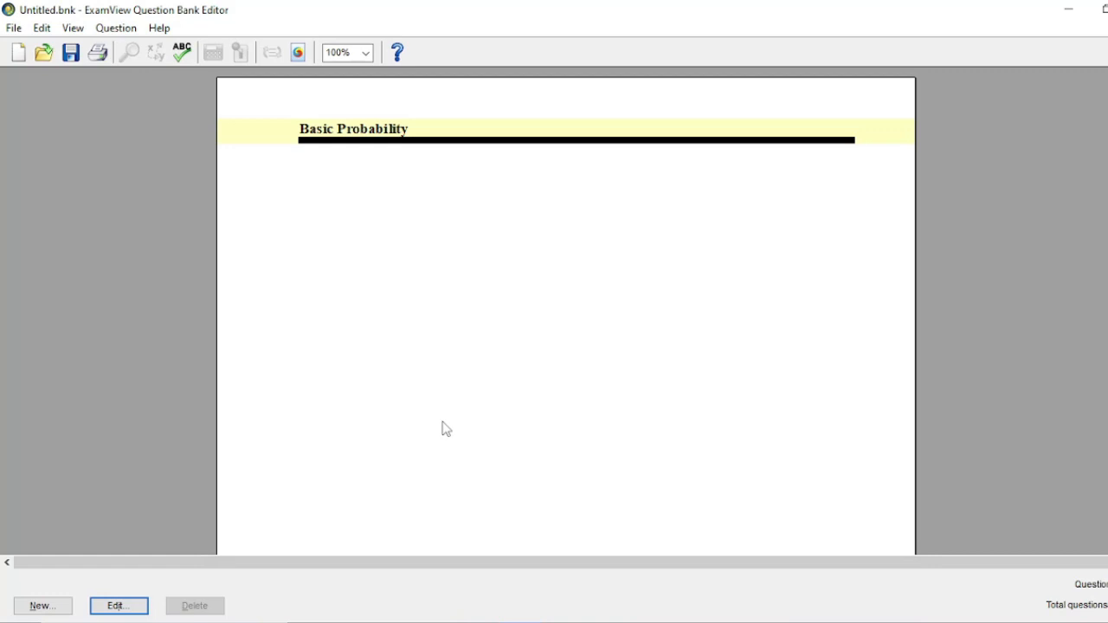
Create a True/False question reading "A probability is given either as a proportion or fraction whose value lies between 0 and 1", copied from the textbook PDF
click(55, 607)
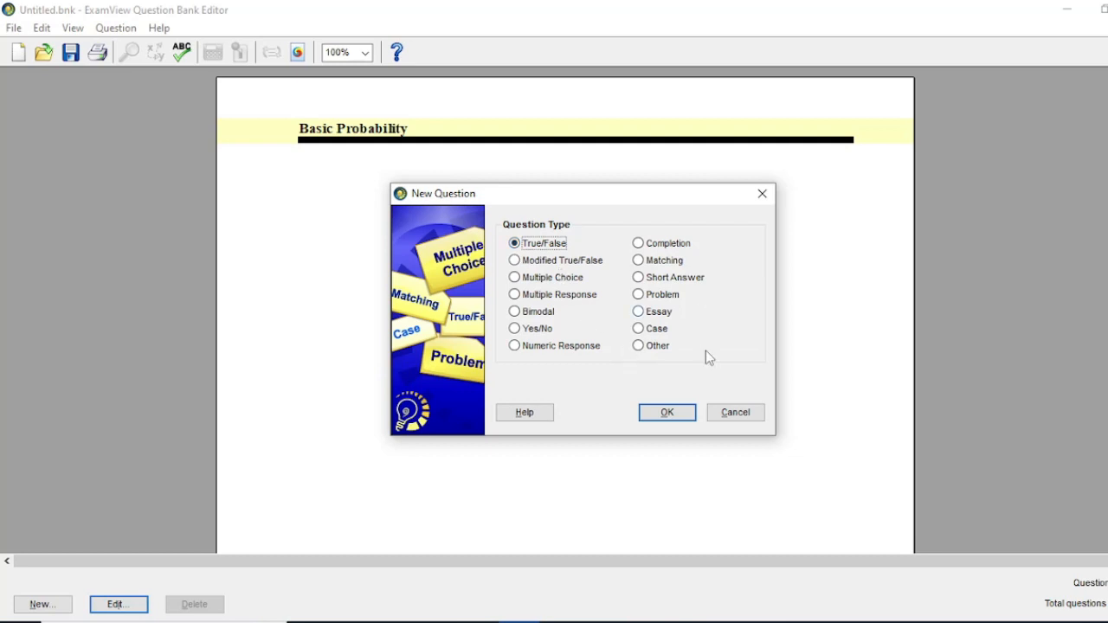
click(659, 414)
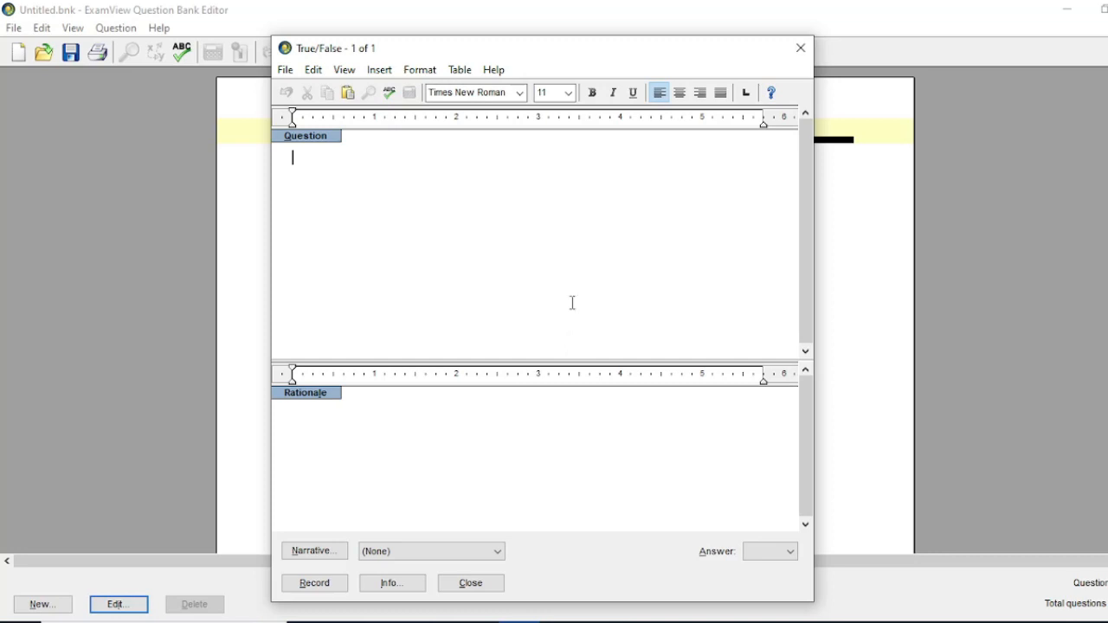
click(560, 621)
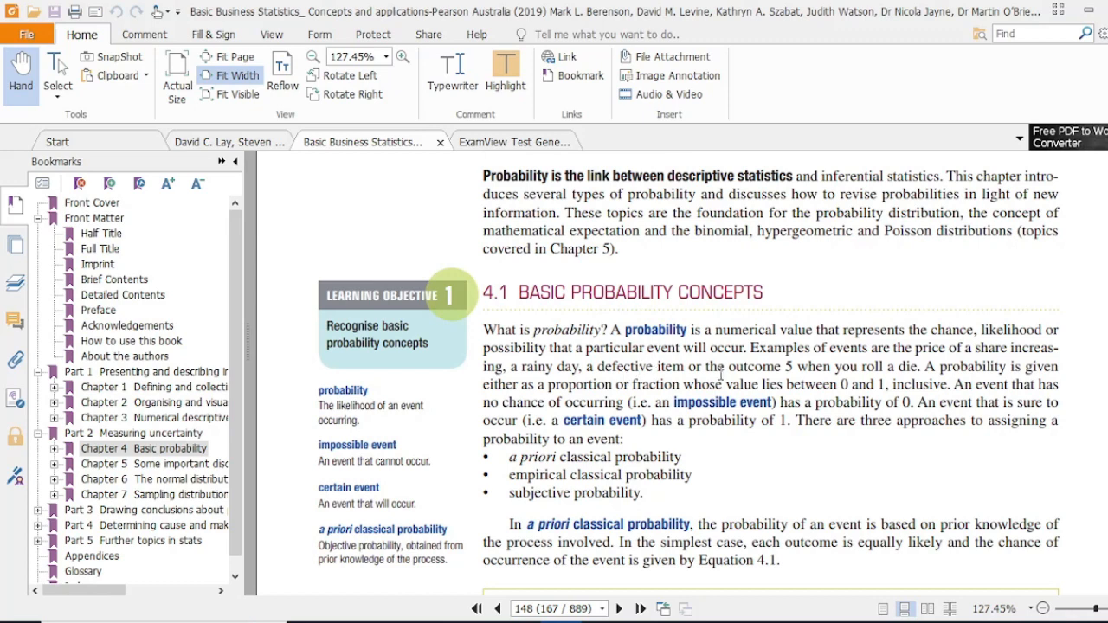
drag(926, 366, 886, 386)
key(ctrl+c)
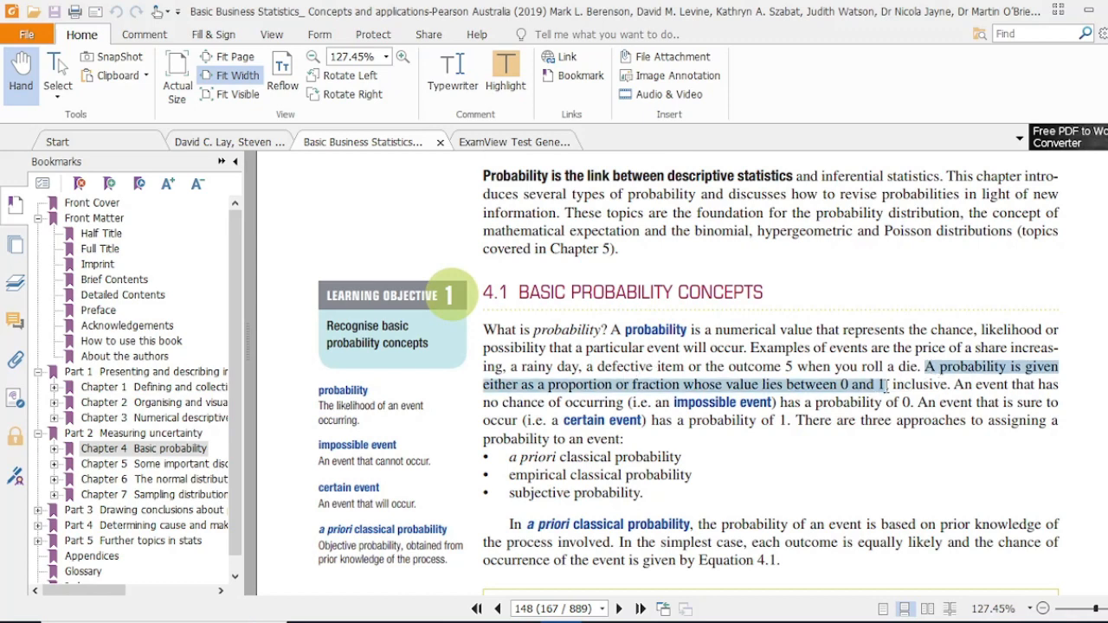
right_click(798, 389)
click(809, 392)
key(alt+Tab)
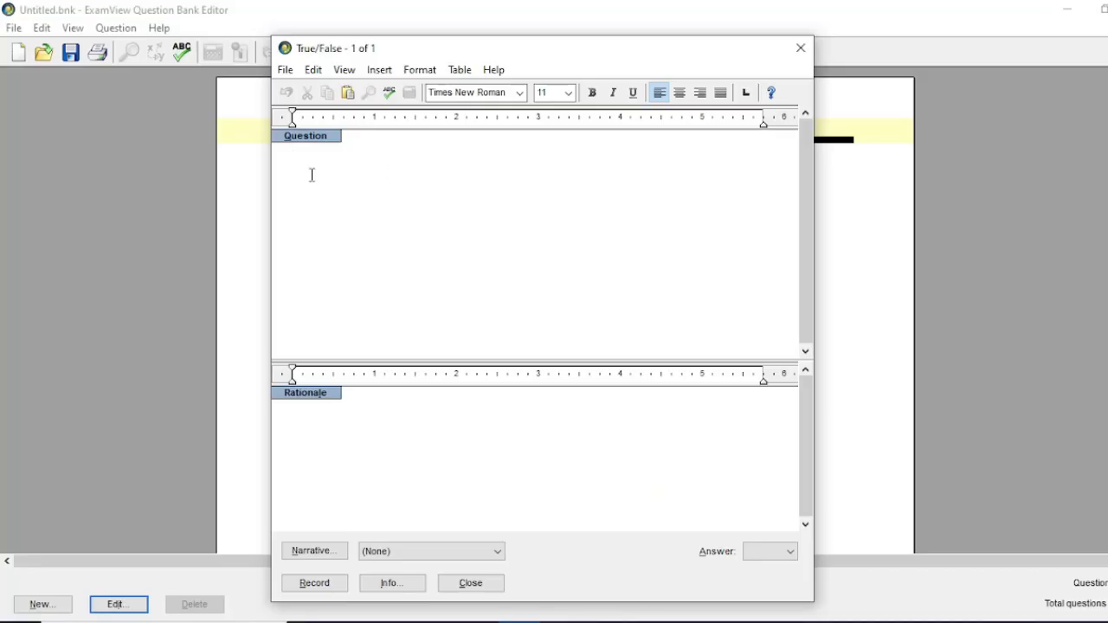
key(ctrl+v)
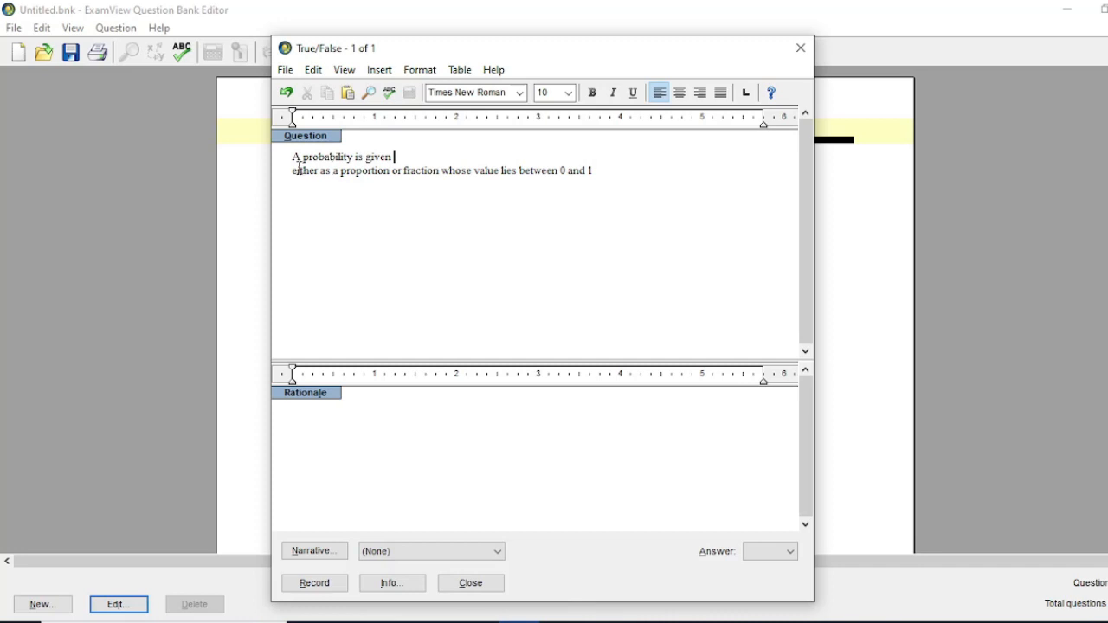
key(Delete)
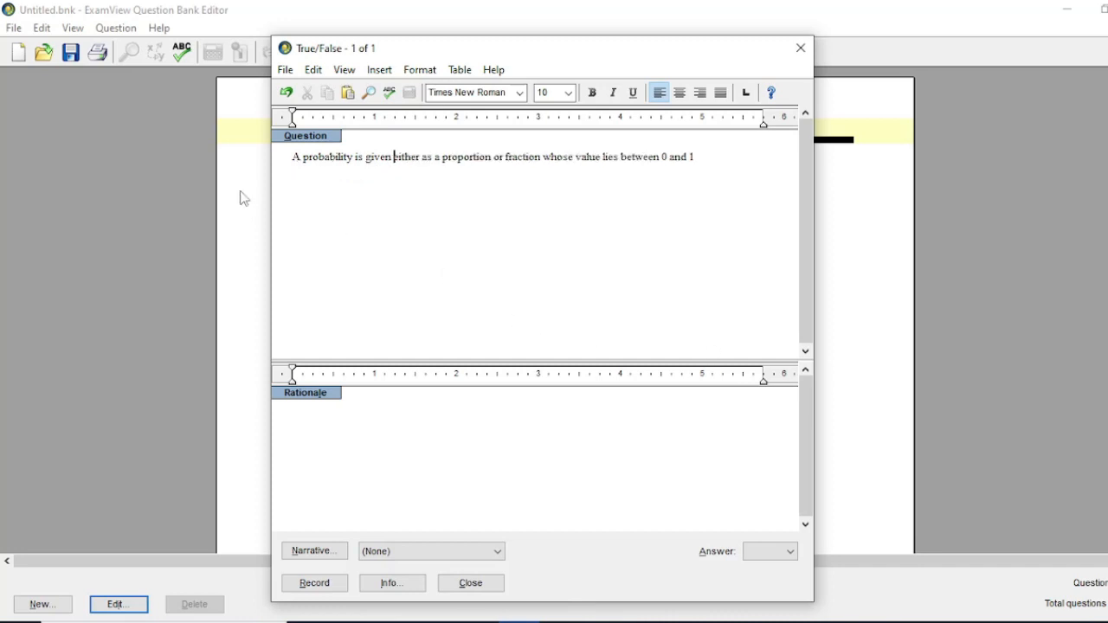
Set the font size of the whole question sentence to 11
drag(294, 160, 694, 161)
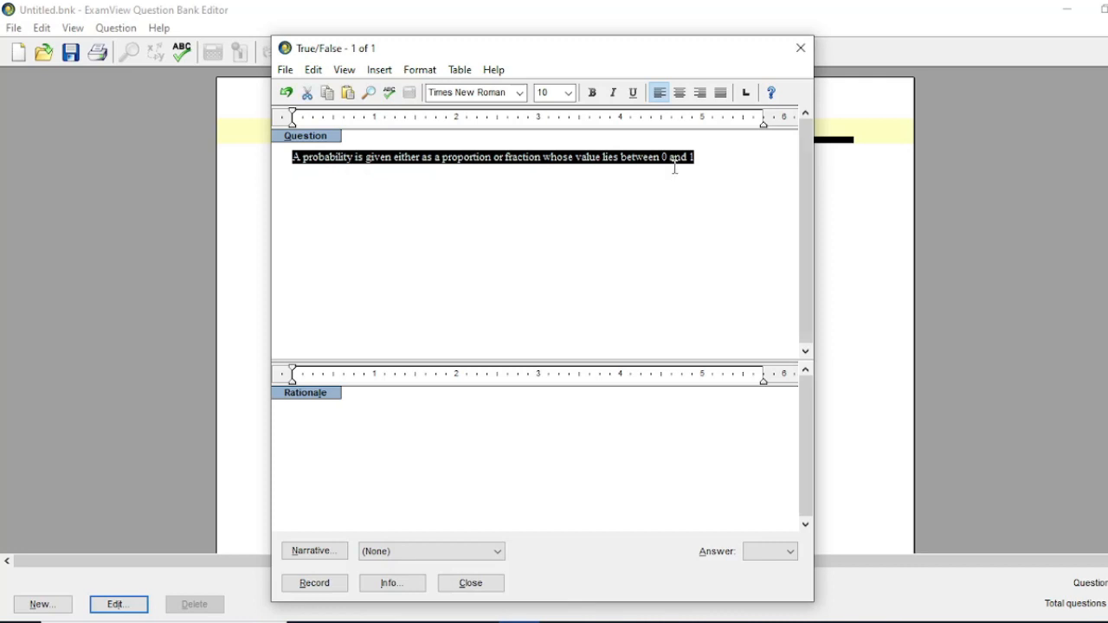
click(570, 93)
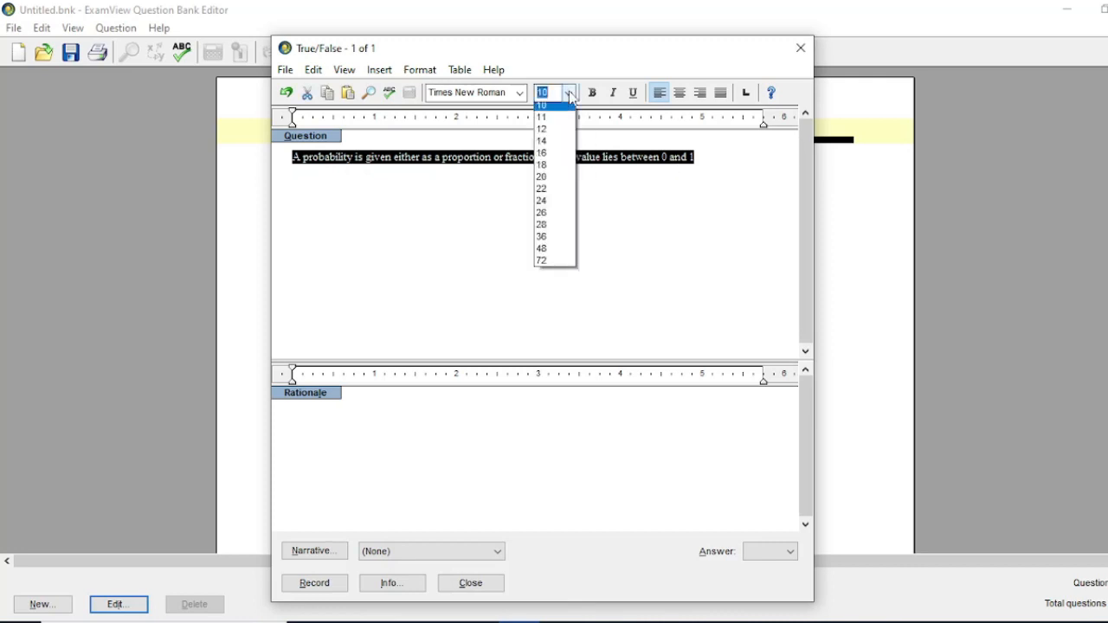
click(555, 145)
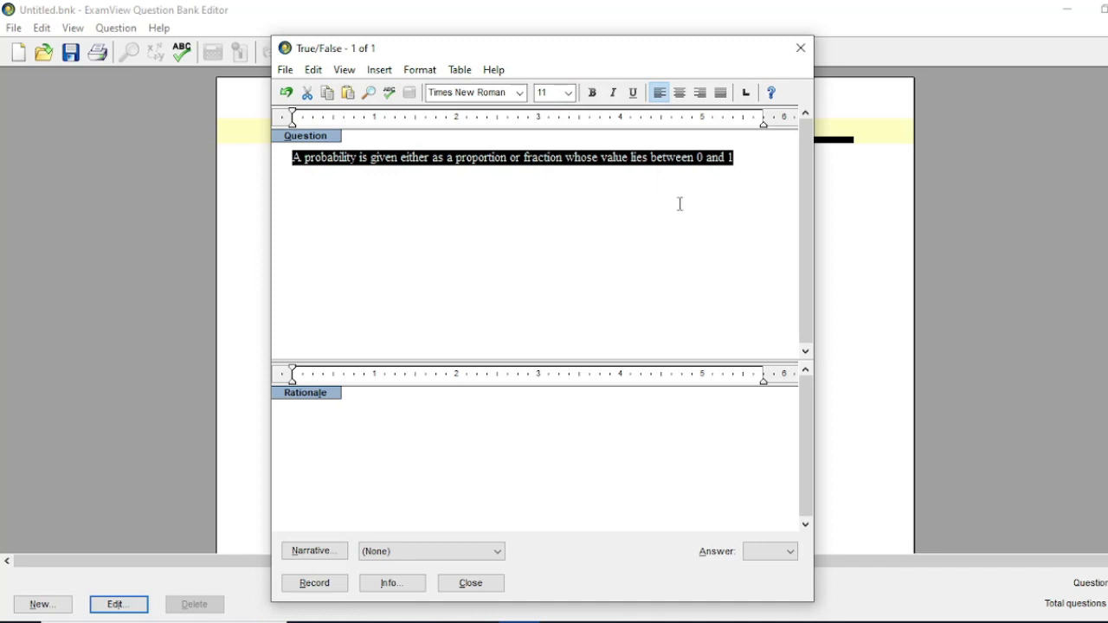
click(742, 171)
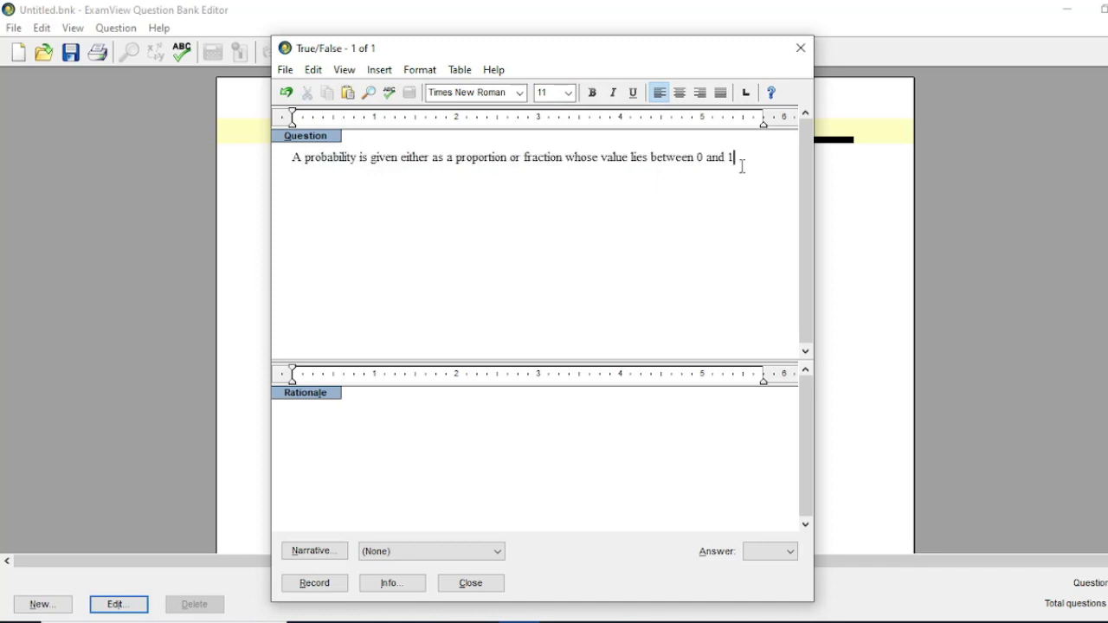
Set the first question's answer to True and its difficulty to Easy, and record it in the question bank
click(791, 554)
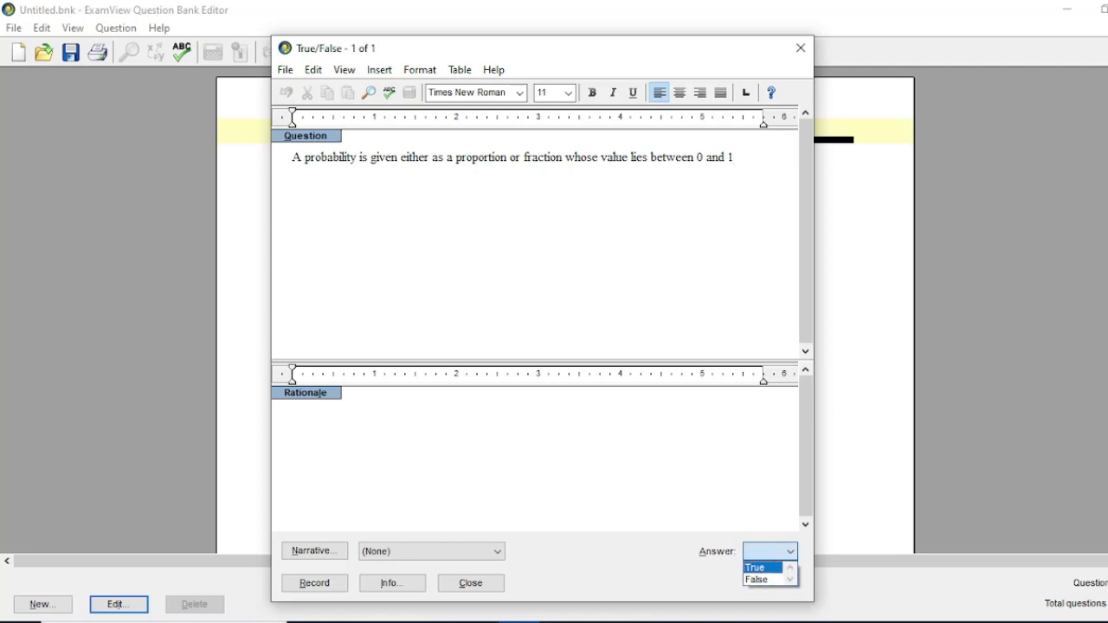
click(757, 568)
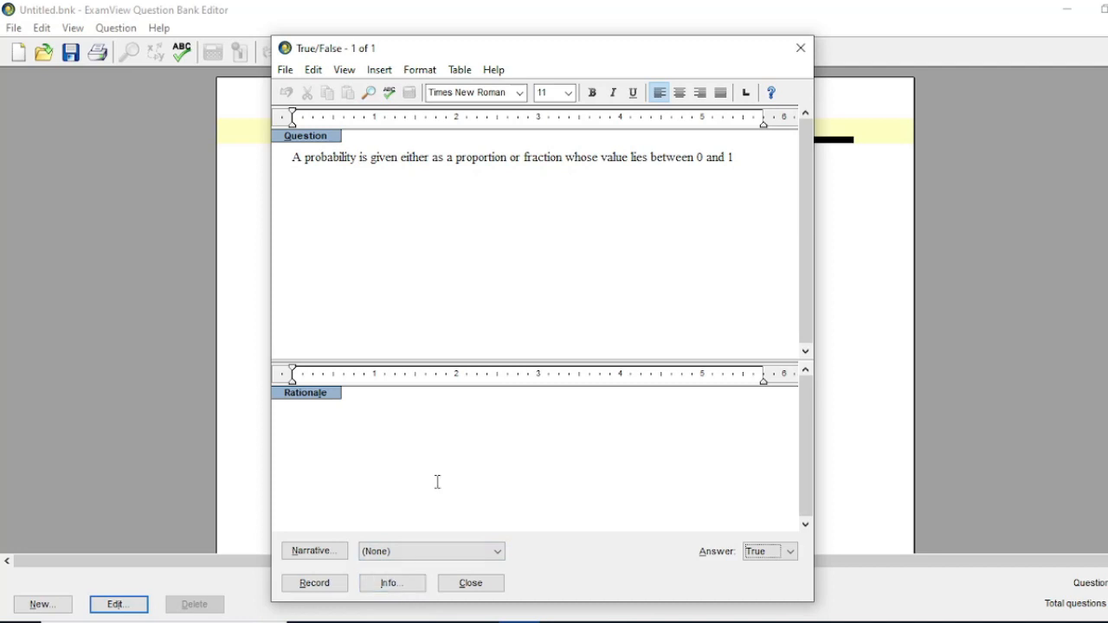
click(397, 588)
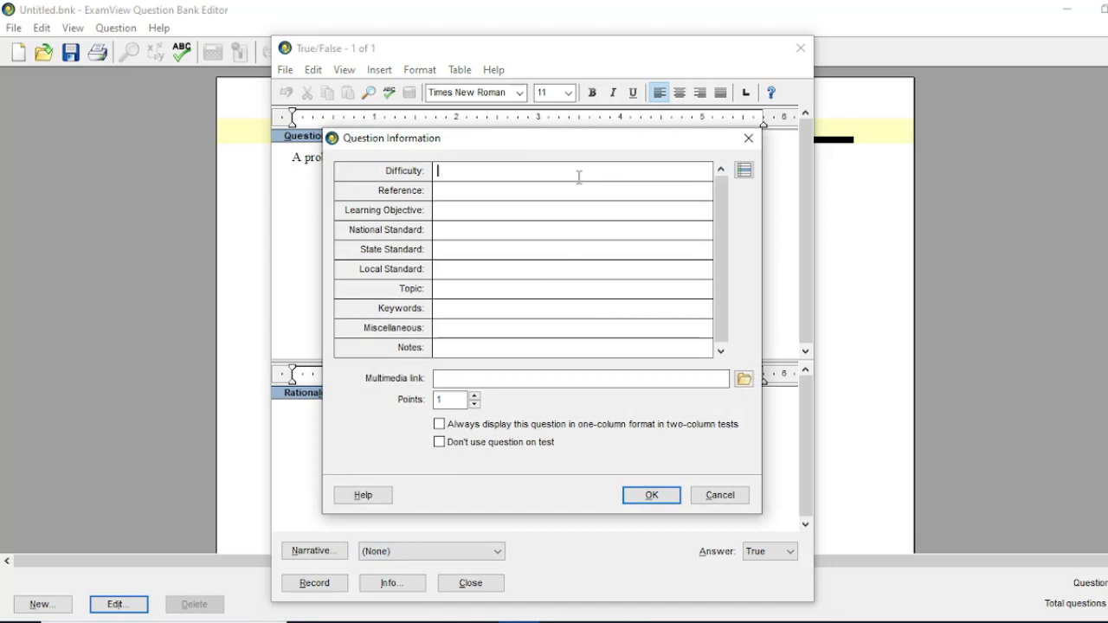
text(Easy)
click(647, 496)
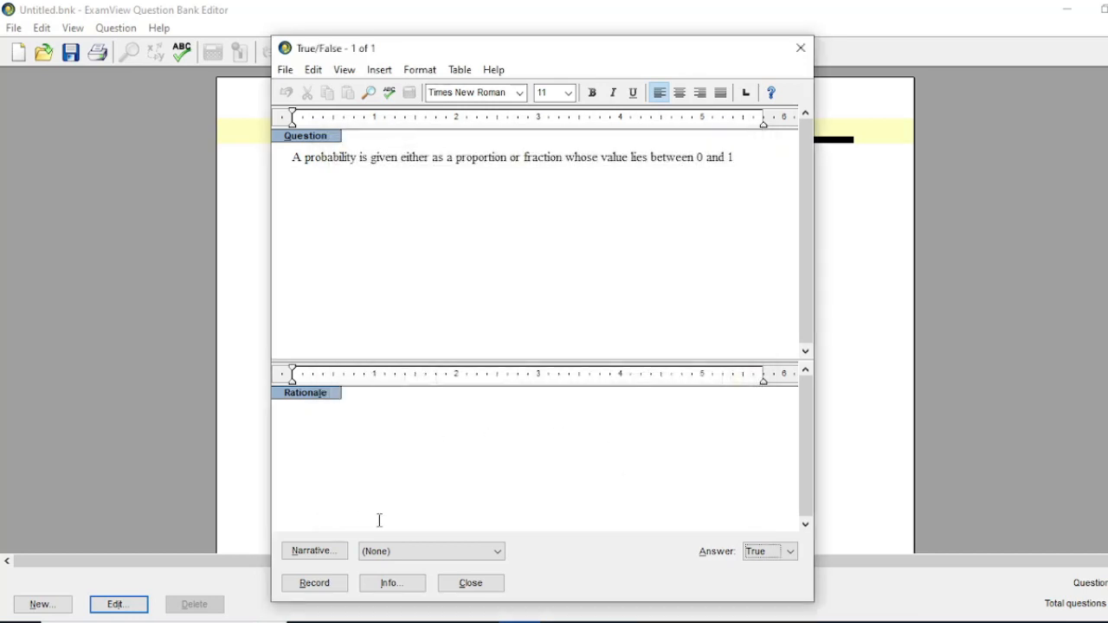
click(316, 584)
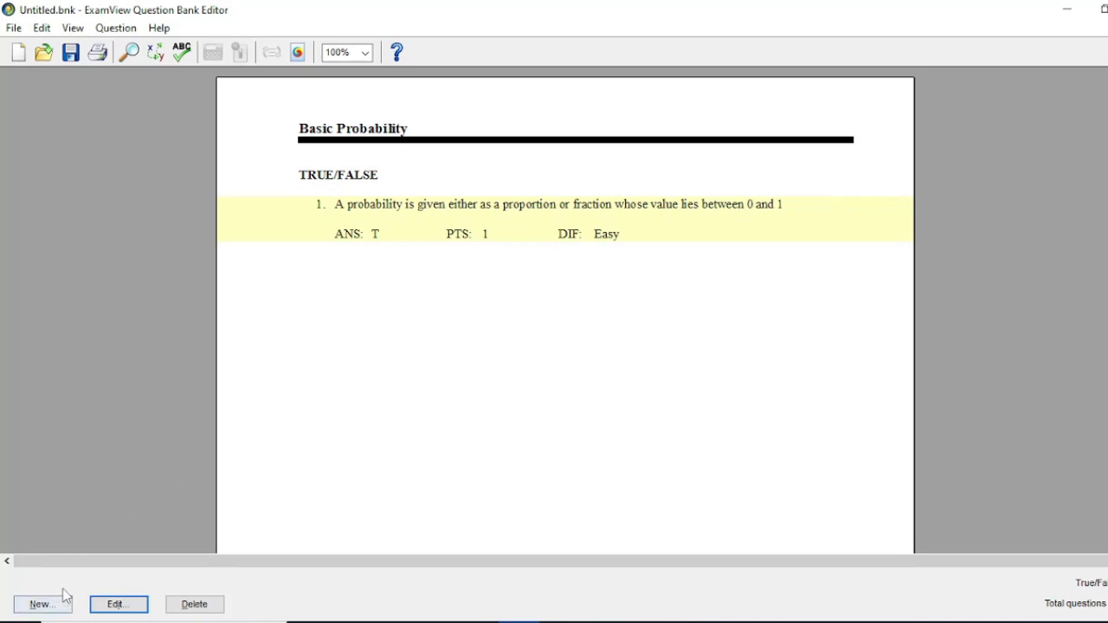
Create a second True/False question with the text "2nd true or false statement"
click(40, 604)
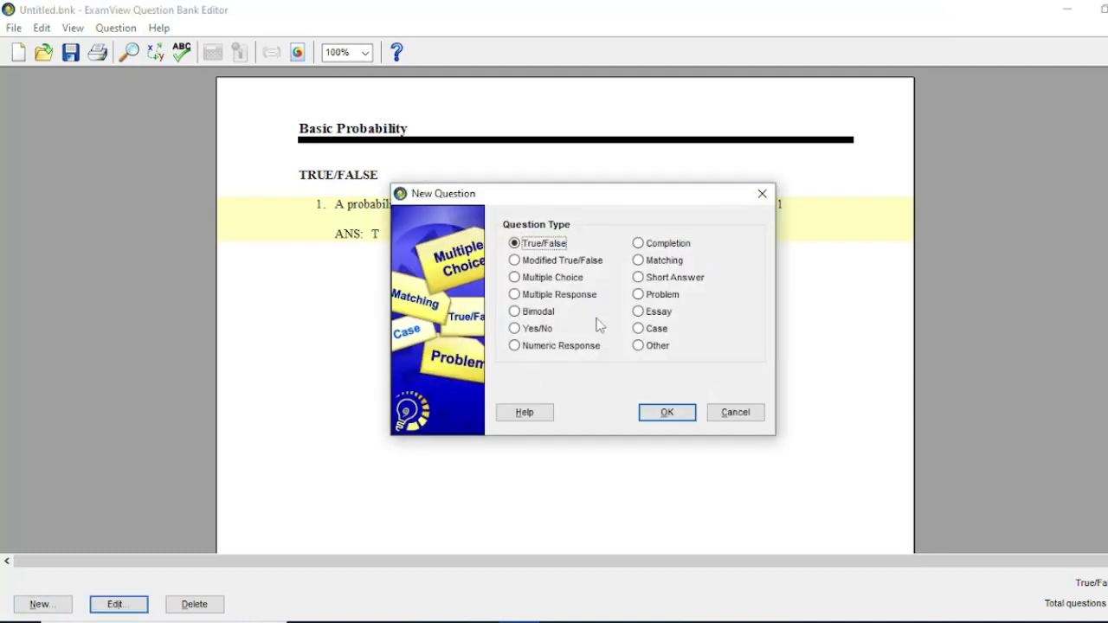
click(679, 424)
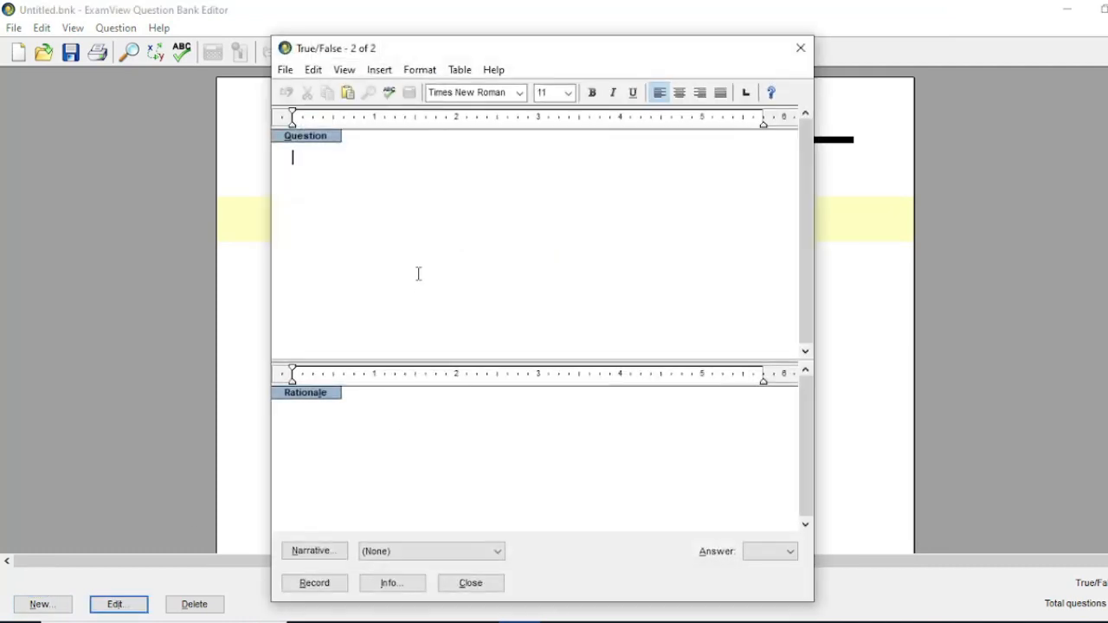
text(Sa)
key(BackSpace)
key(BackSpace)
text(2nd true or )
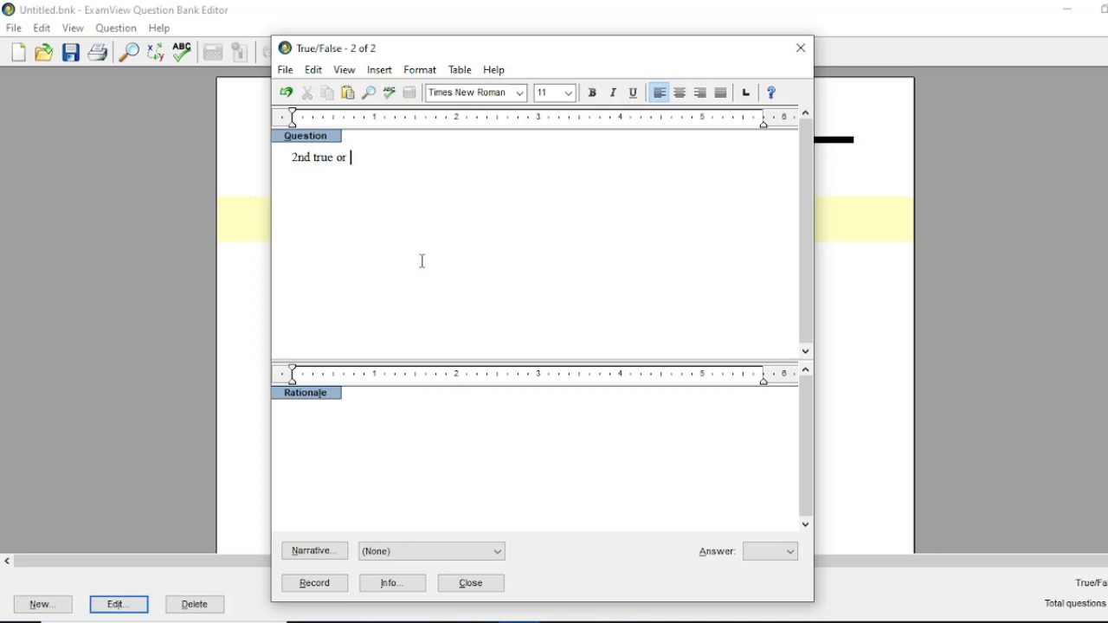
text(false)
text( sa)
text(tate)
text(ment)
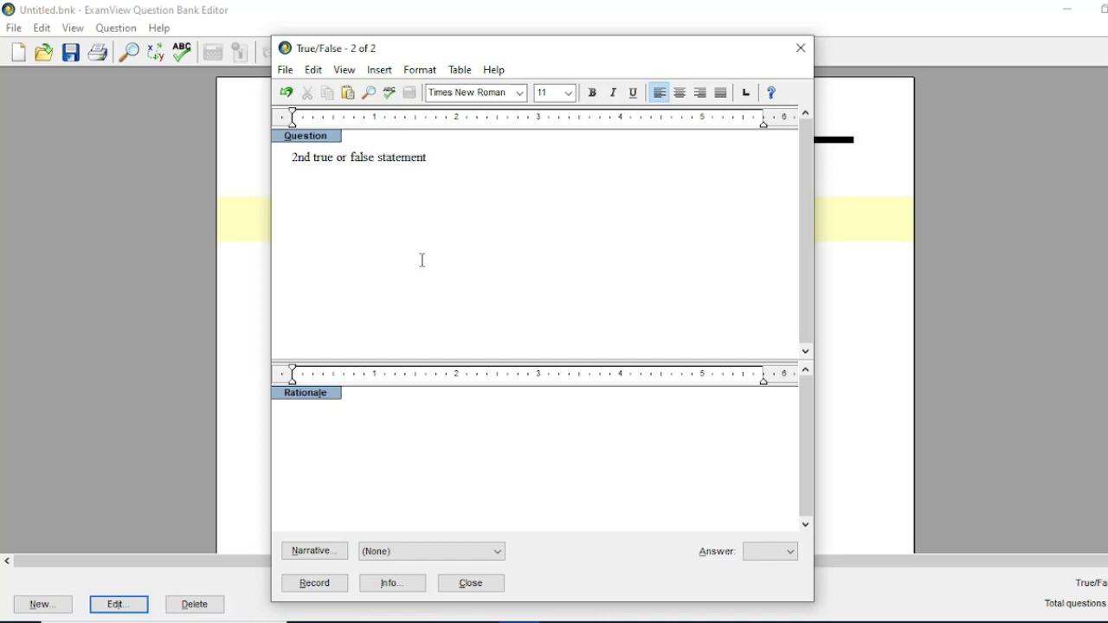
Set the second question's answer to False and its difficulty to Moderate, and record it in the question bank
click(789, 553)
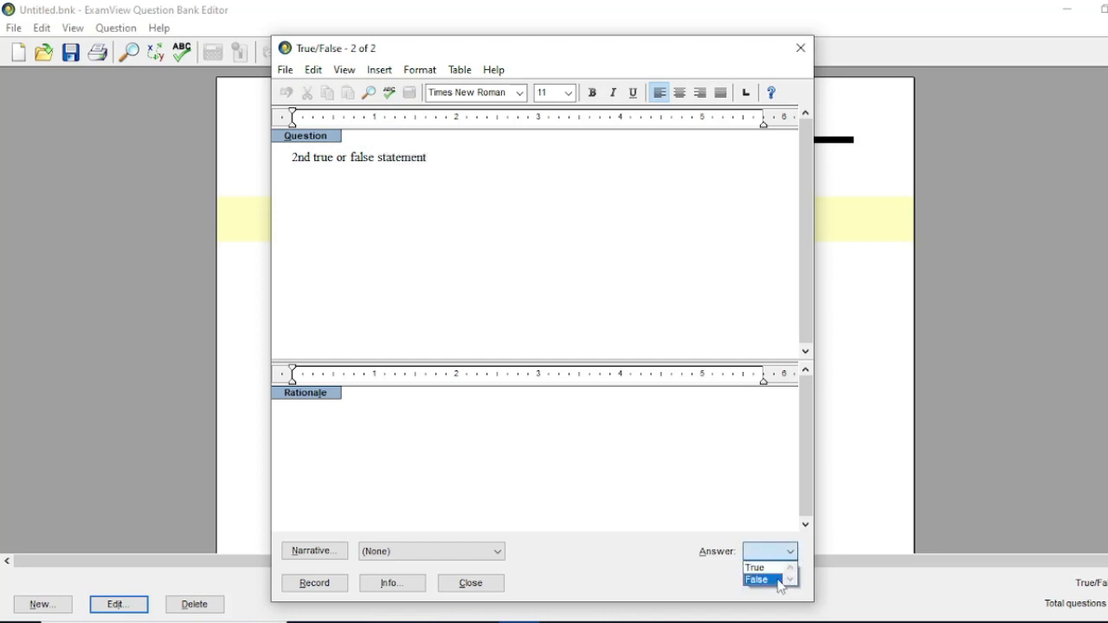
click(777, 581)
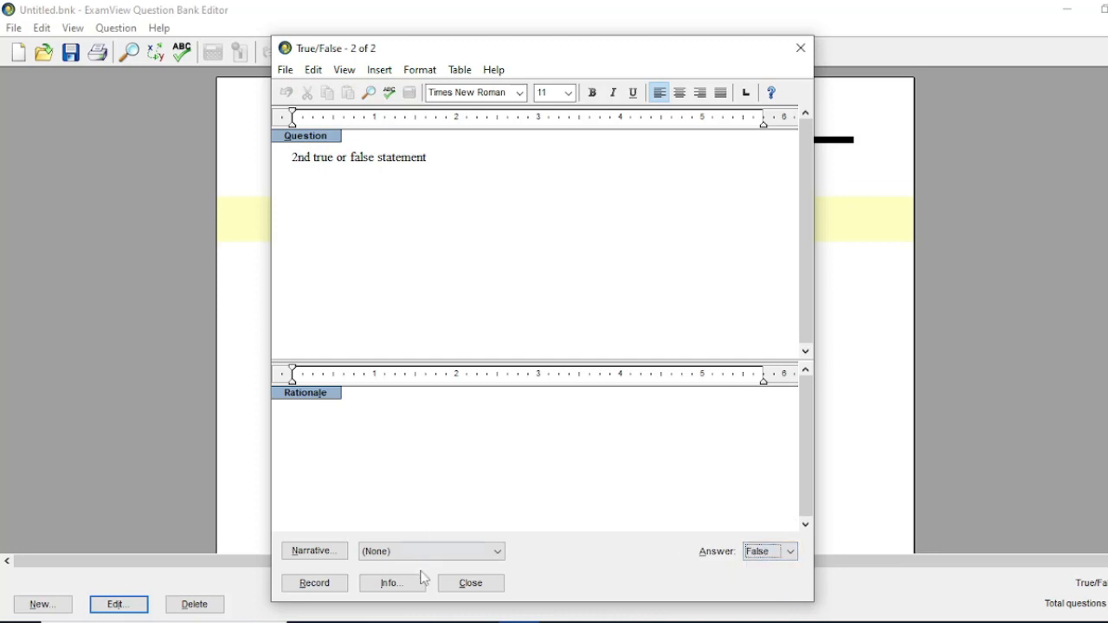
click(391, 584)
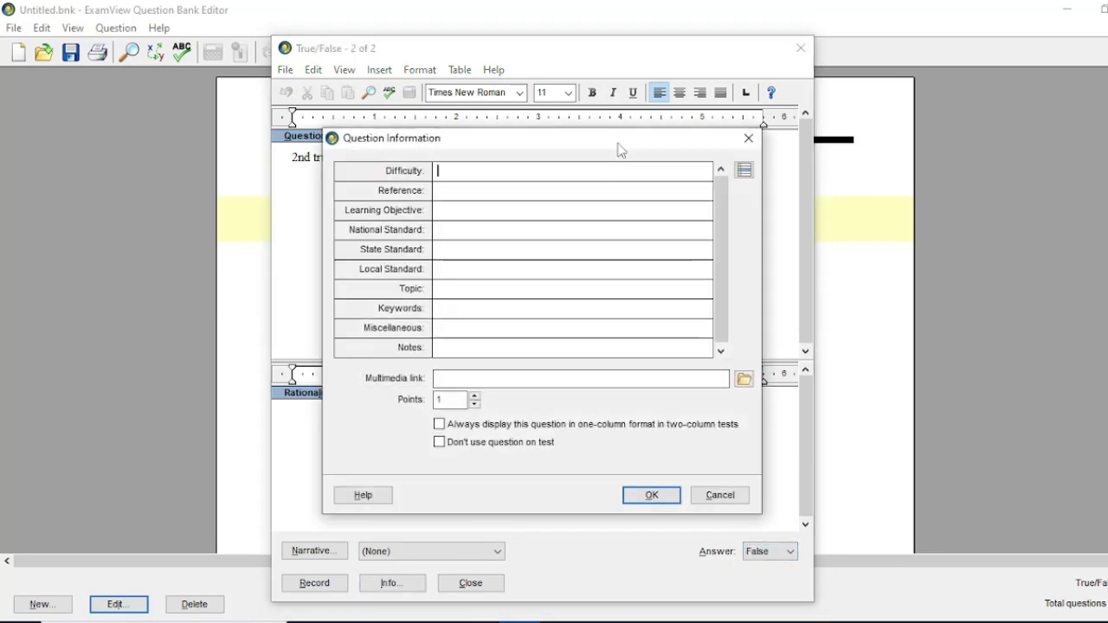
text(Moderate)
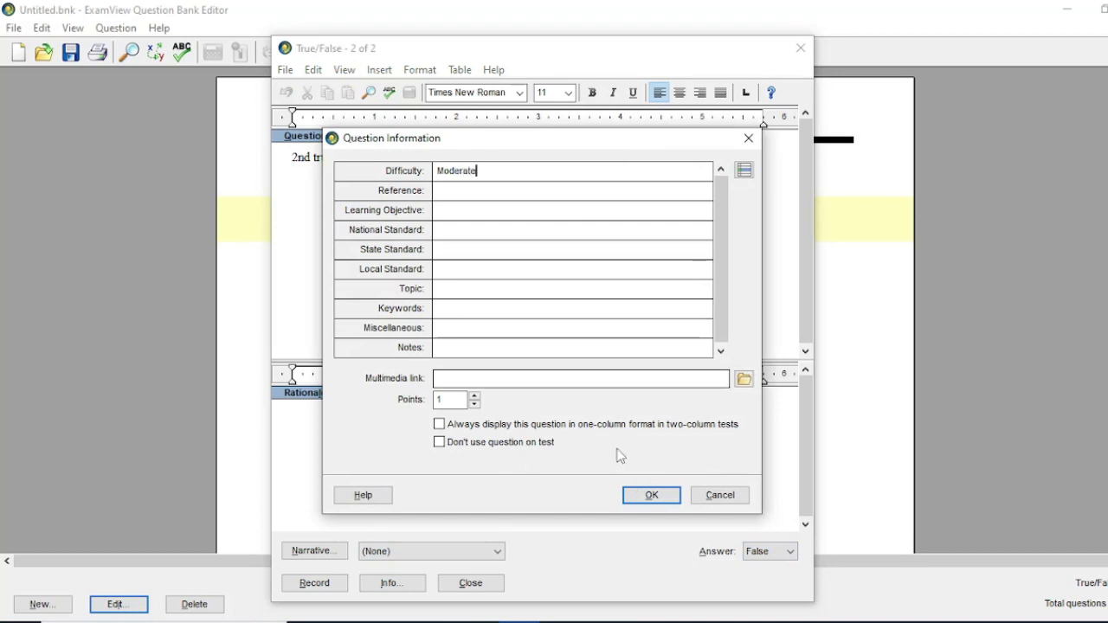
click(650, 501)
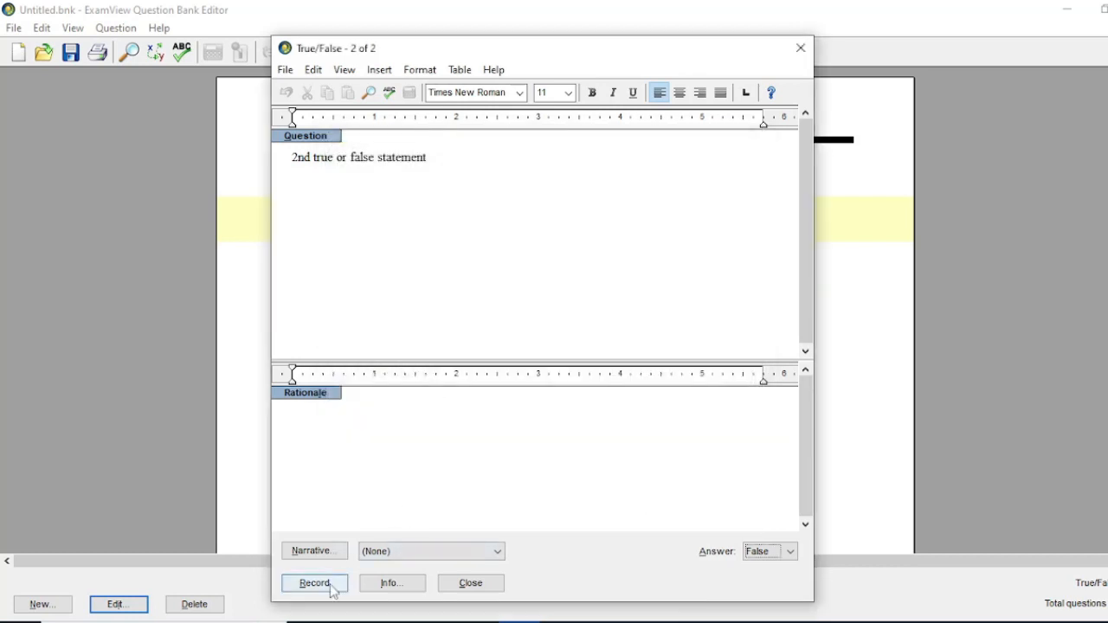
click(331, 584)
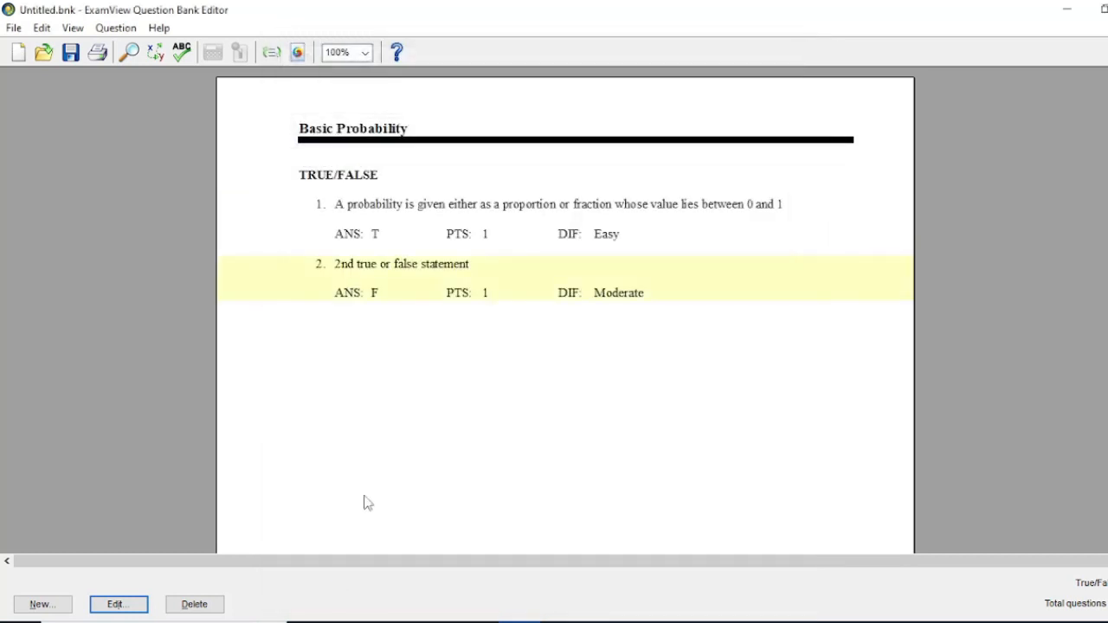
Create a third True/False question with the text "3rd True or False statement"
click(41, 612)
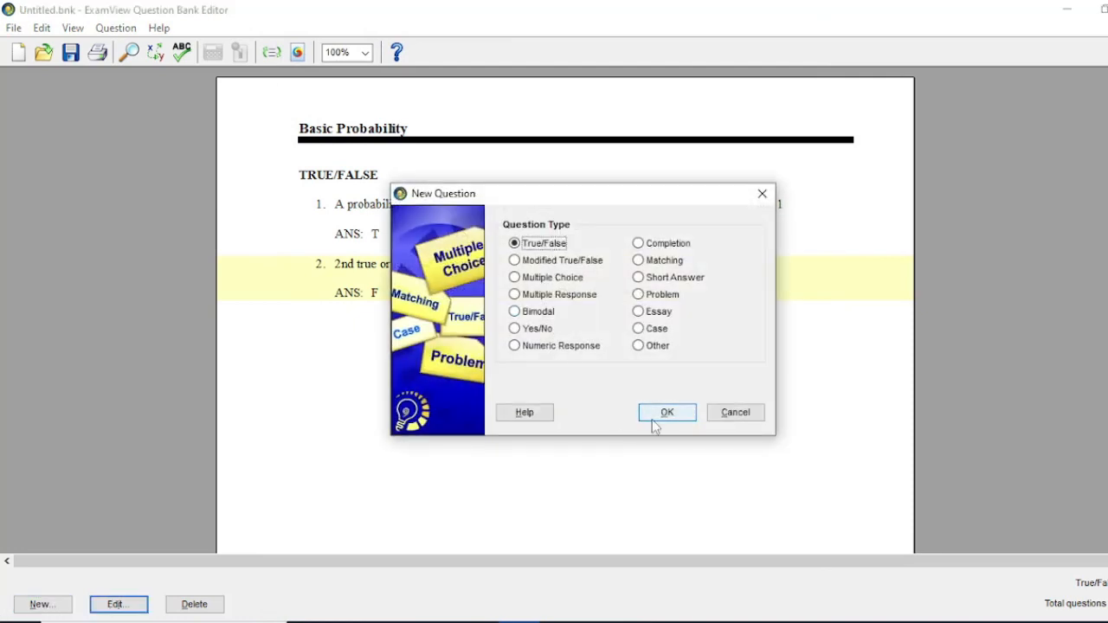
click(653, 418)
text(3)
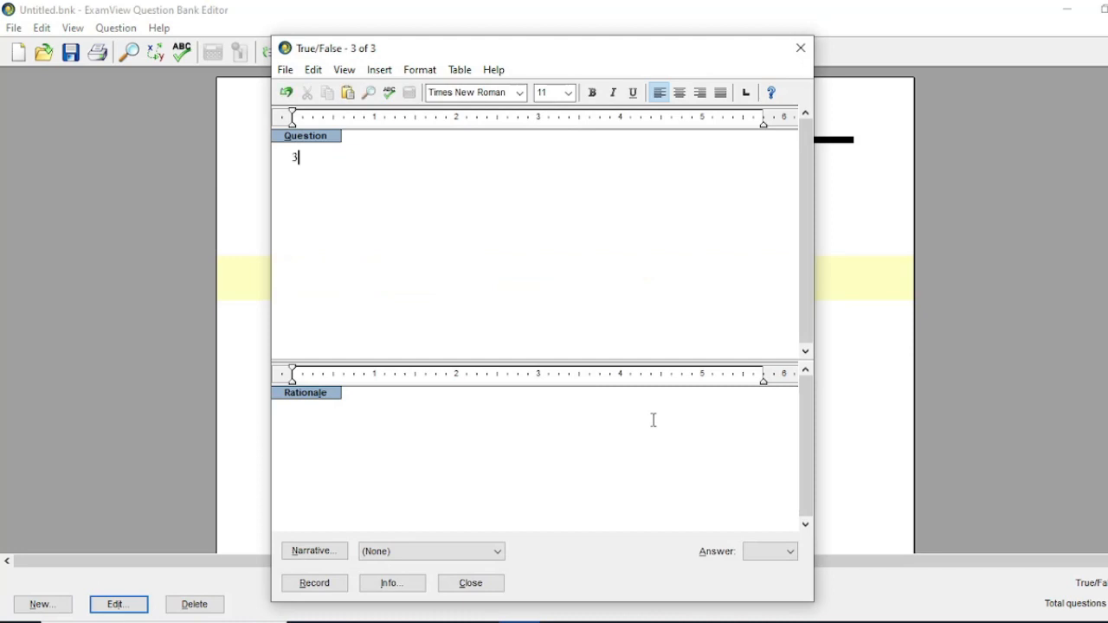
text(rd True or False stateme)
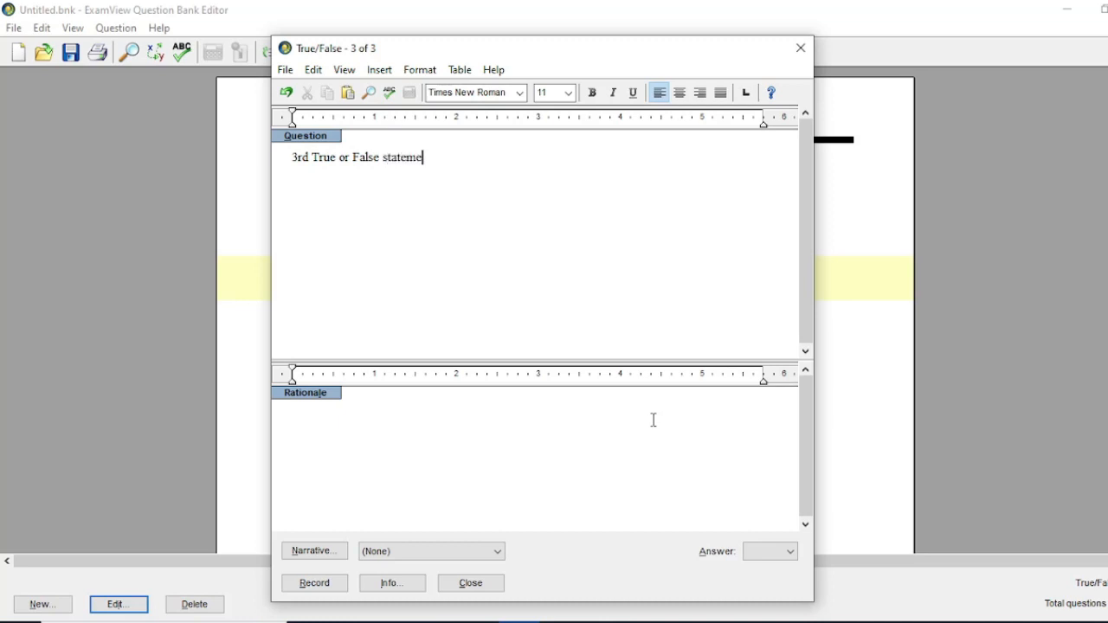
text(nt)
Set the third question's difficulty to Hard and its answer to True, and record it in the question bank
click(395, 583)
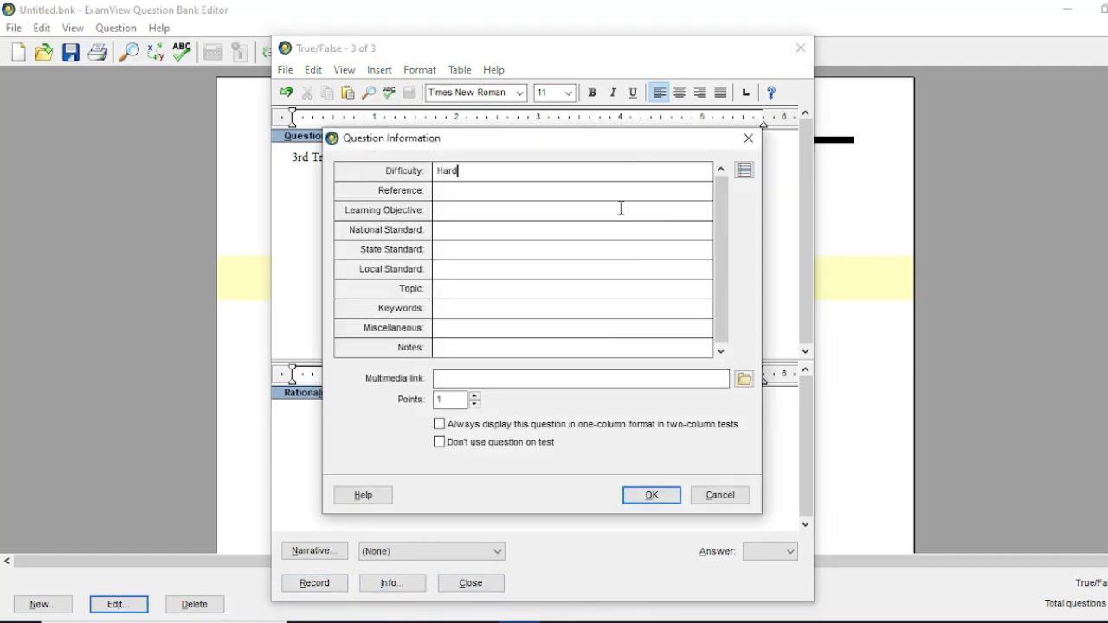
click(648, 499)
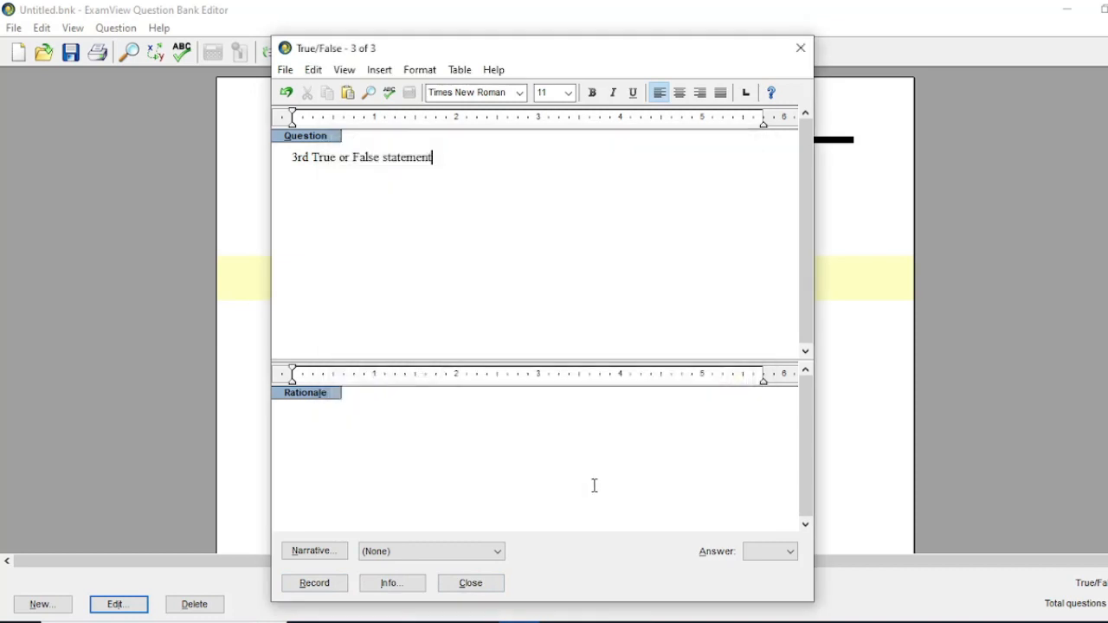
click(790, 552)
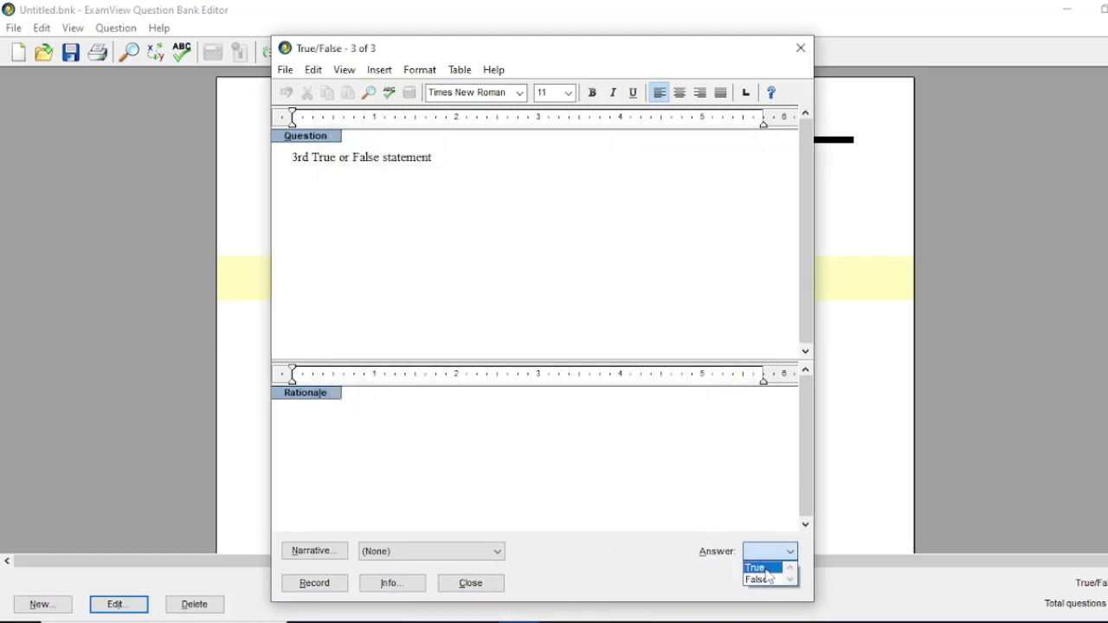
click(769, 571)
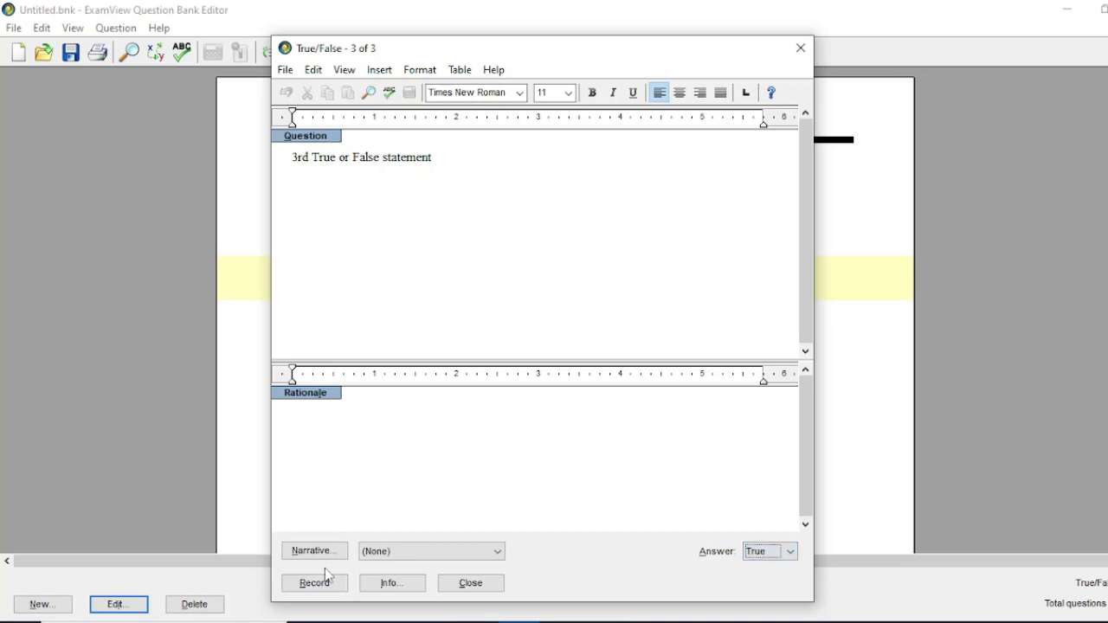
click(326, 590)
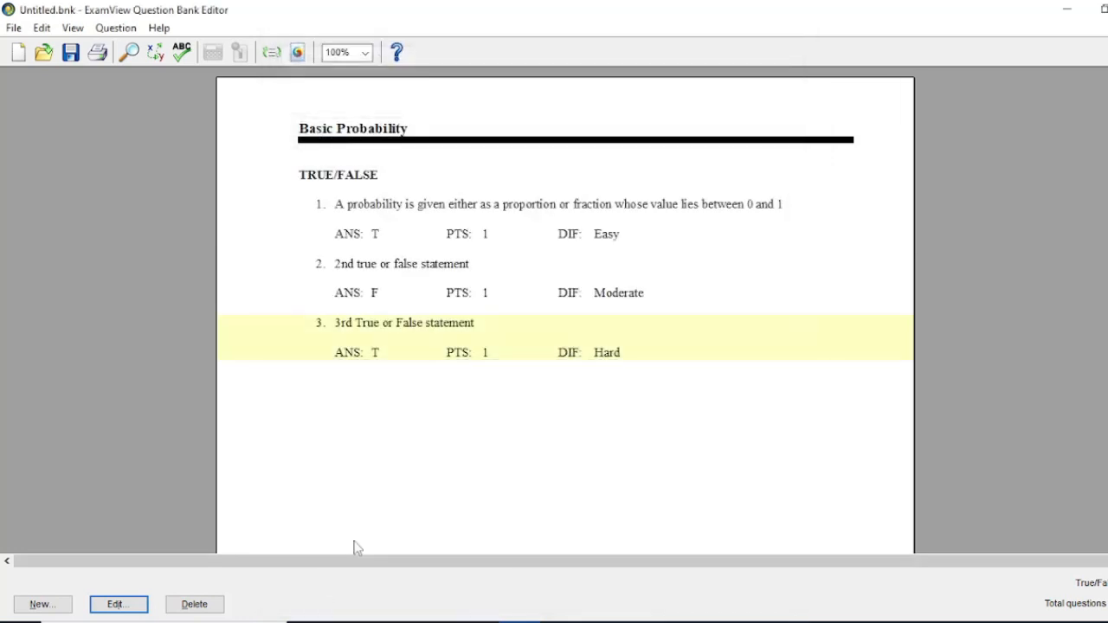
Create a fourth True/False question with the text "4th true or false statement"
click(39, 604)
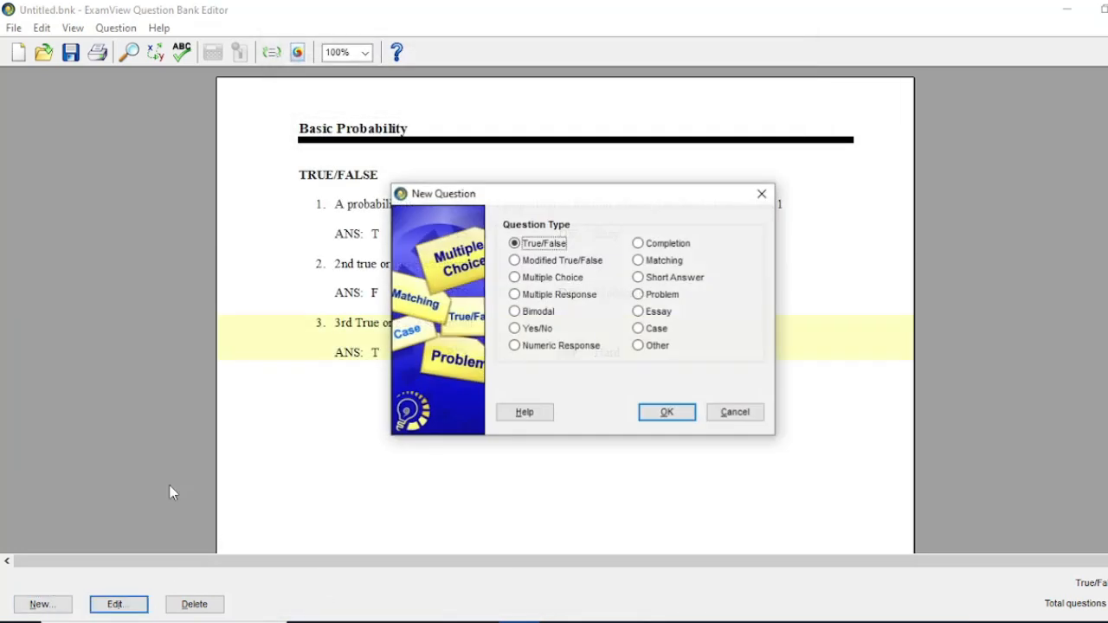
click(676, 416)
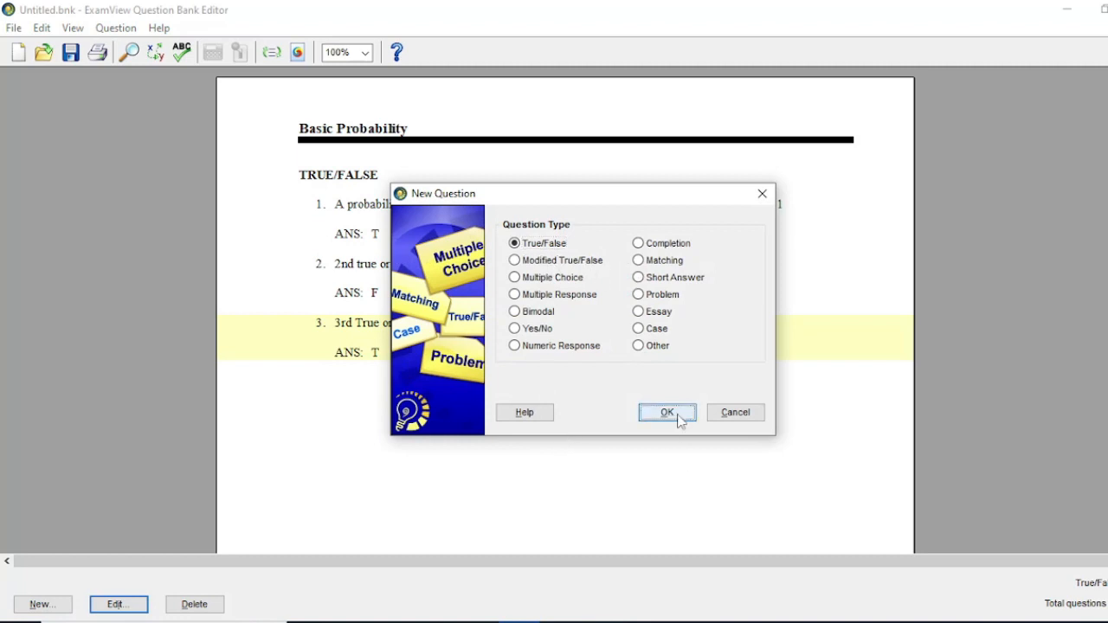
text(4th t)
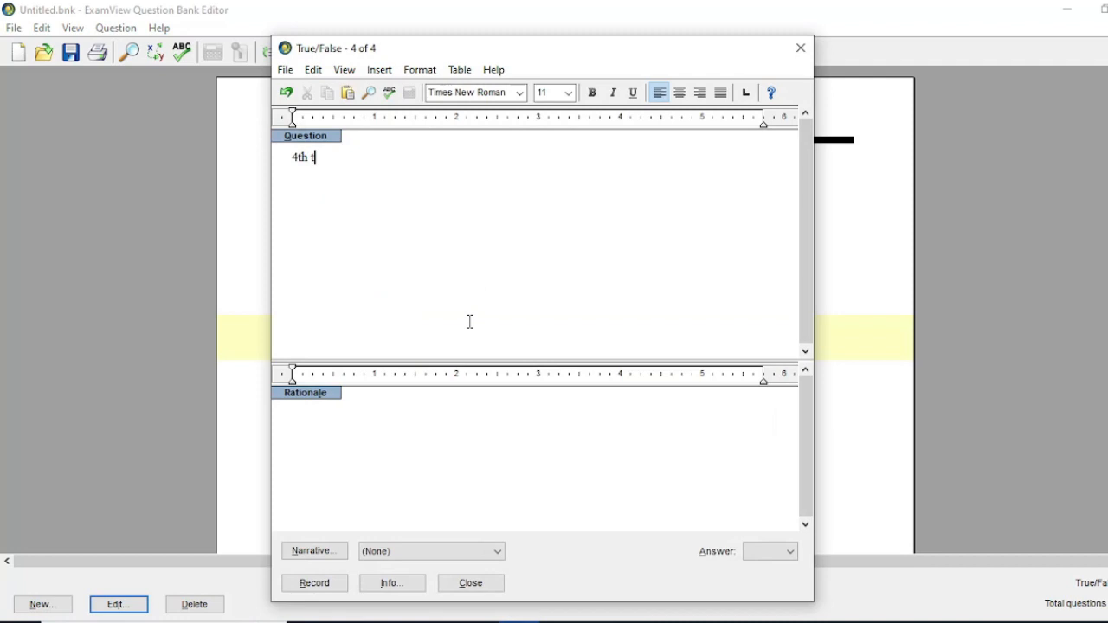
text(ue or false statement)
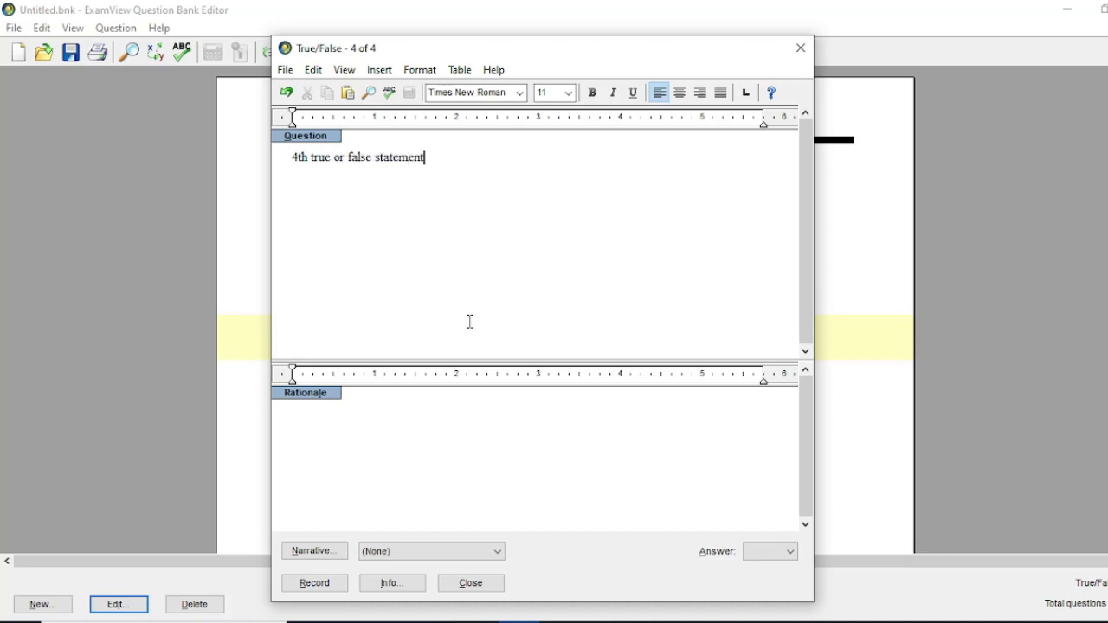
Set the fourth question's answer to True and its difficulty to Easy, and record it in the question bank
click(791, 551)
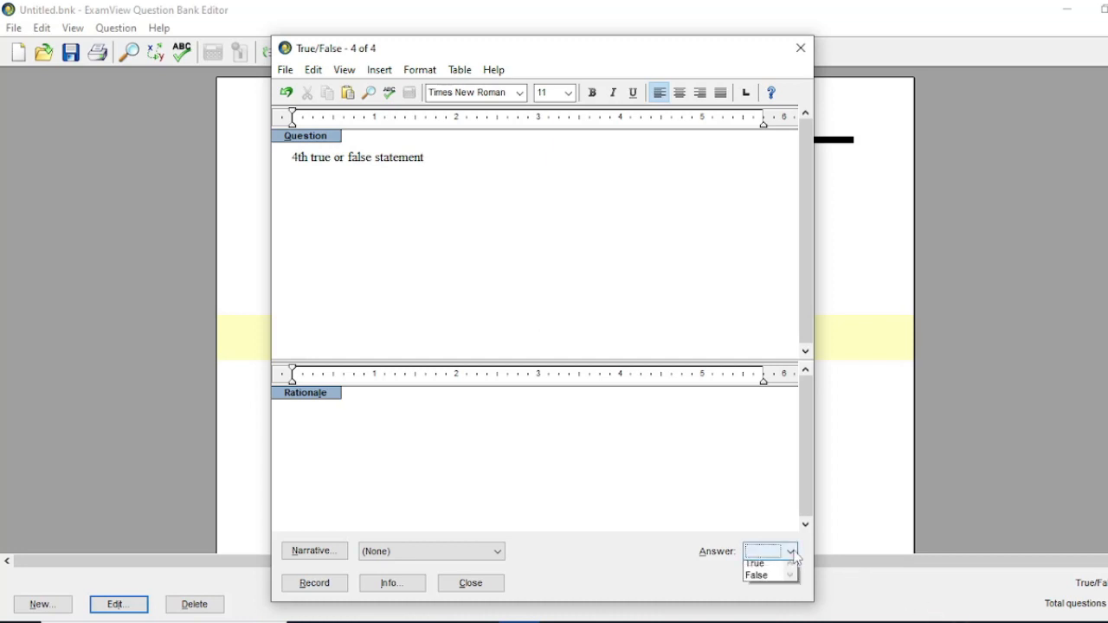
click(779, 572)
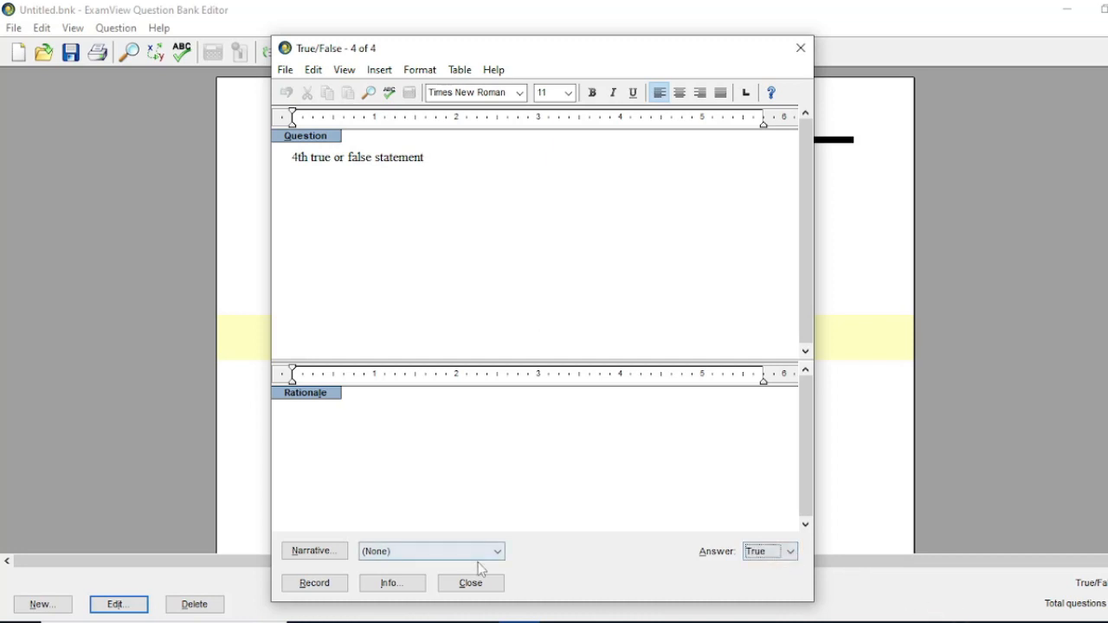
click(392, 583)
click(596, 171)
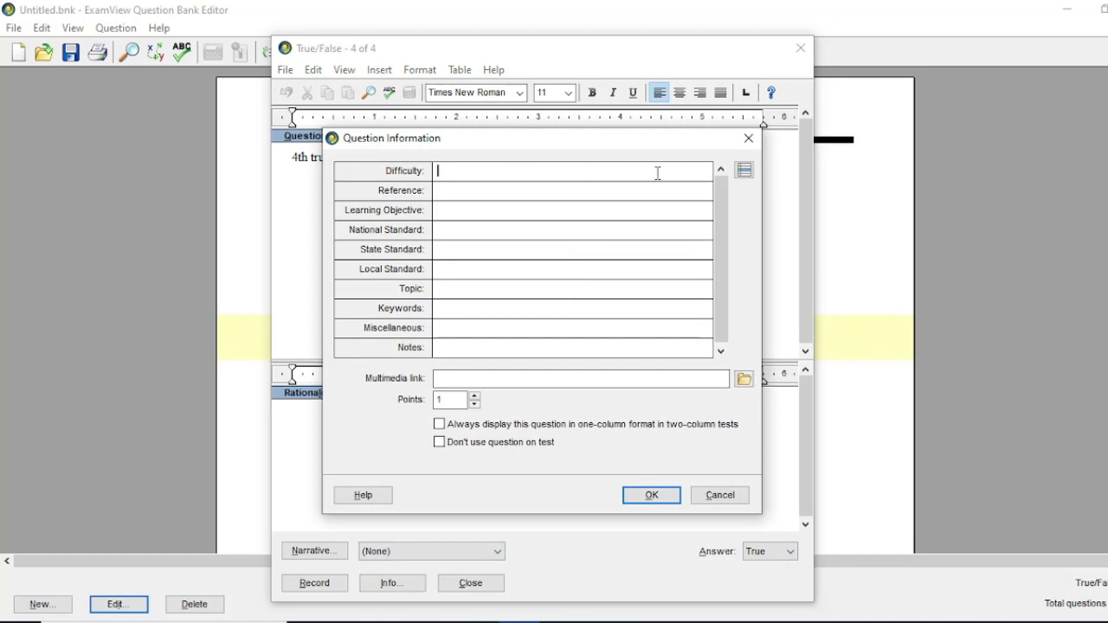
click(744, 173)
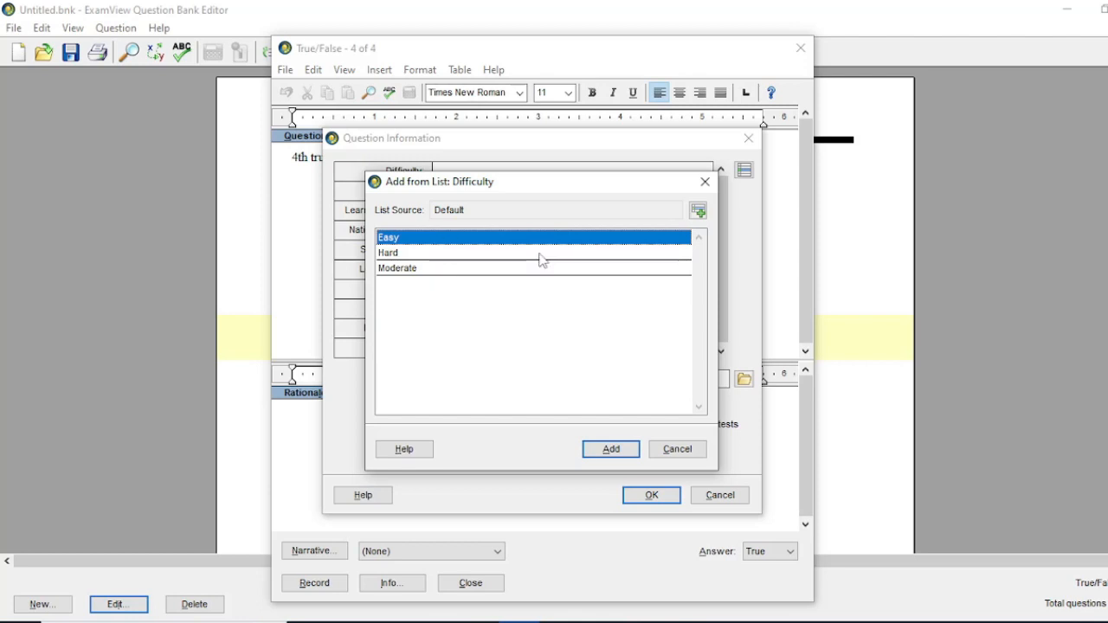
click(614, 453)
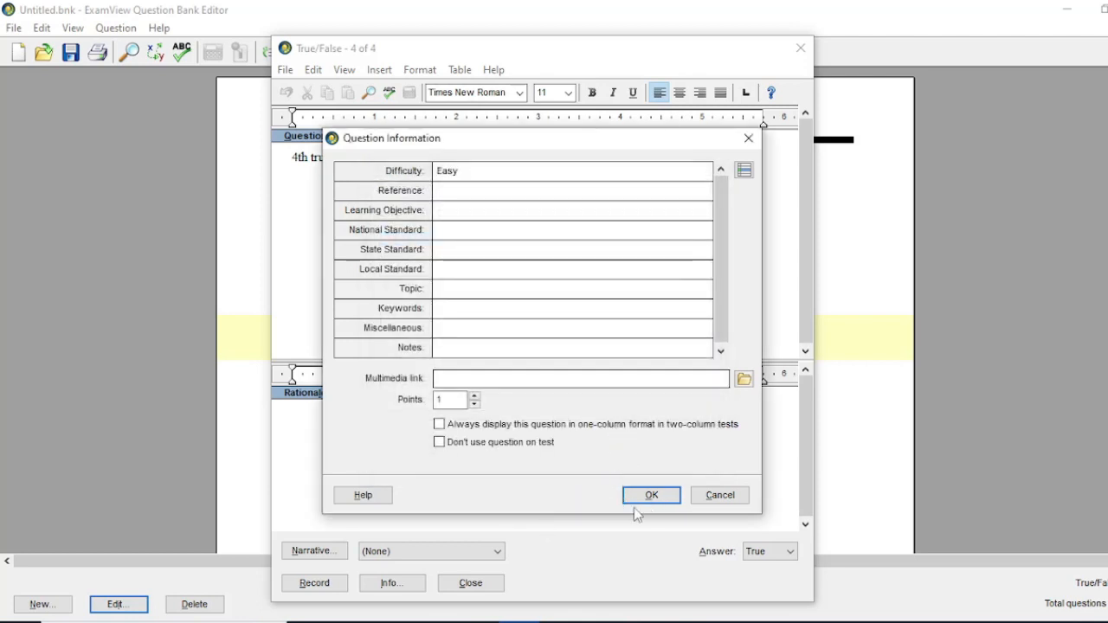
click(650, 496)
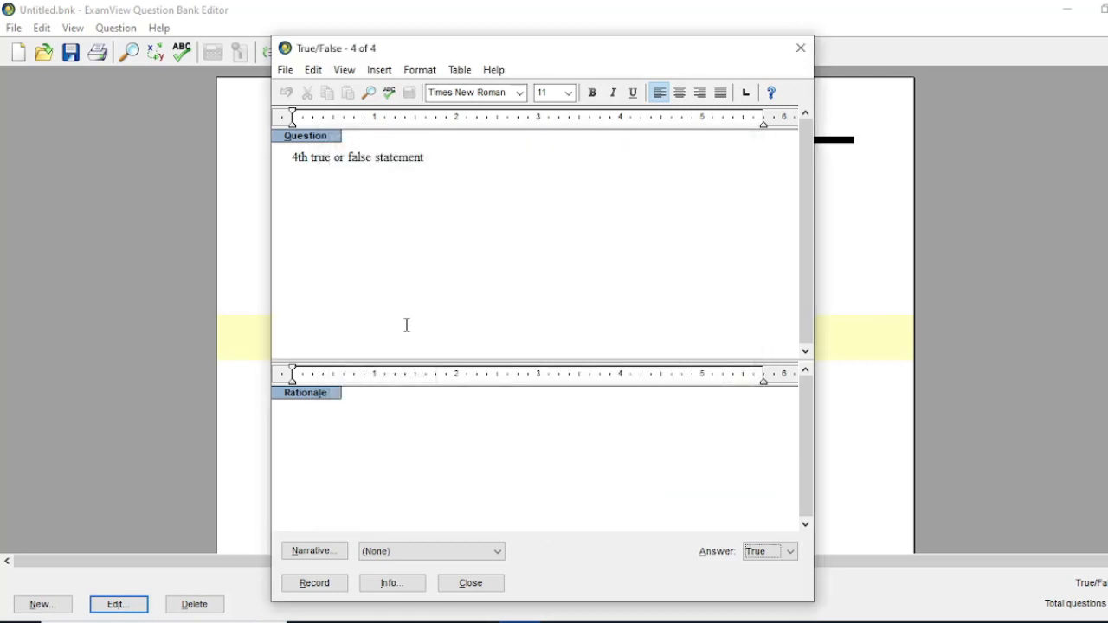
click(314, 587)
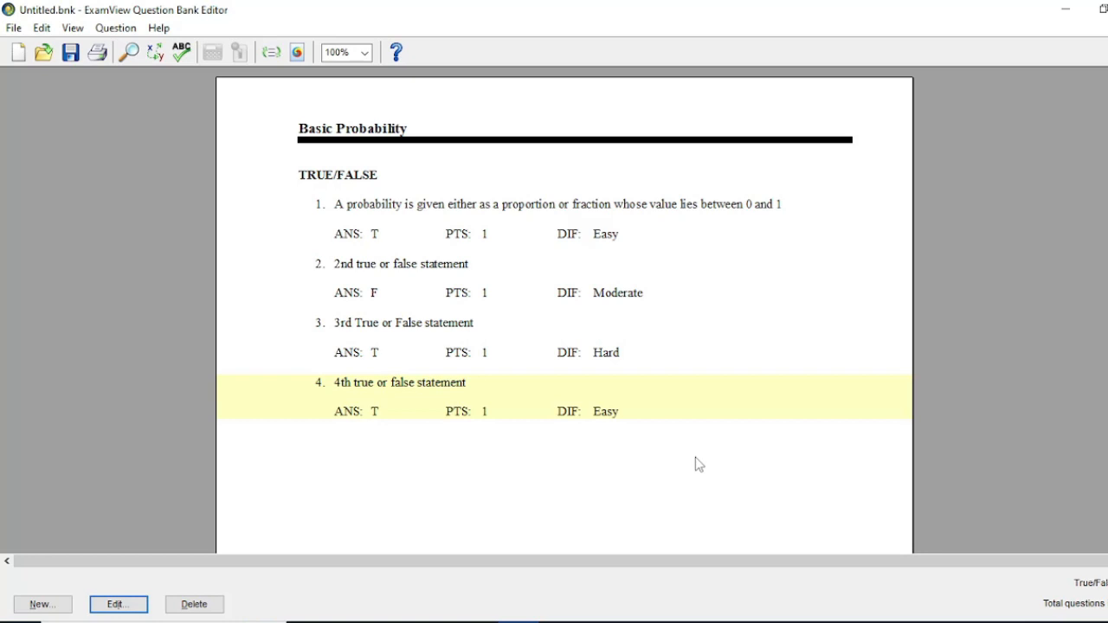
Create a Modified True/False question with the text "A joint event is an event specified by a single outcome of a random experiment."
click(44, 604)
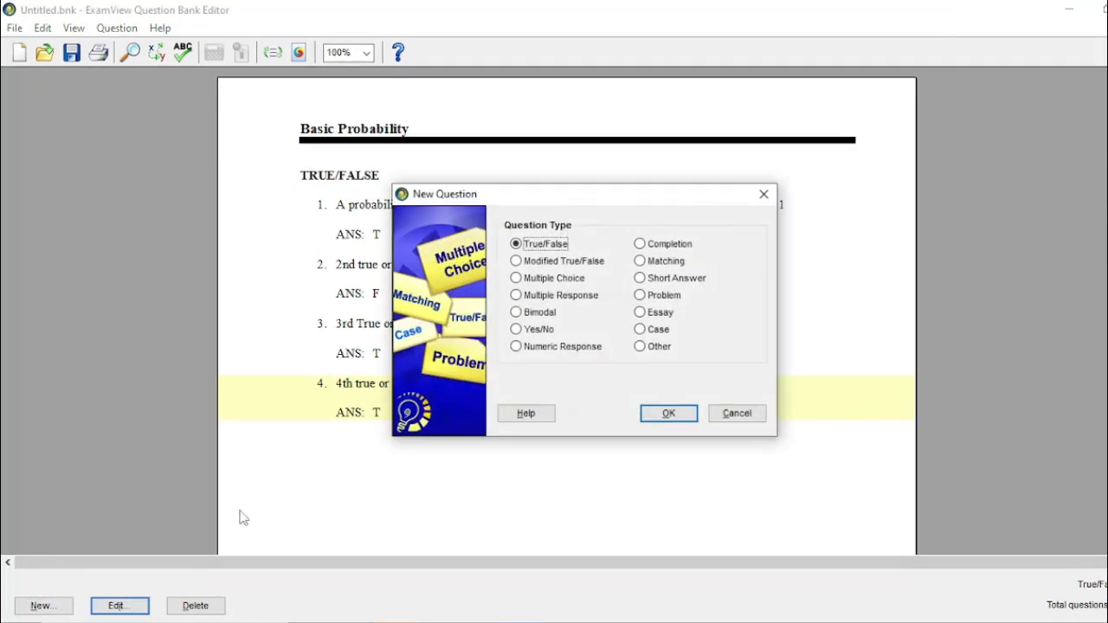
click(519, 263)
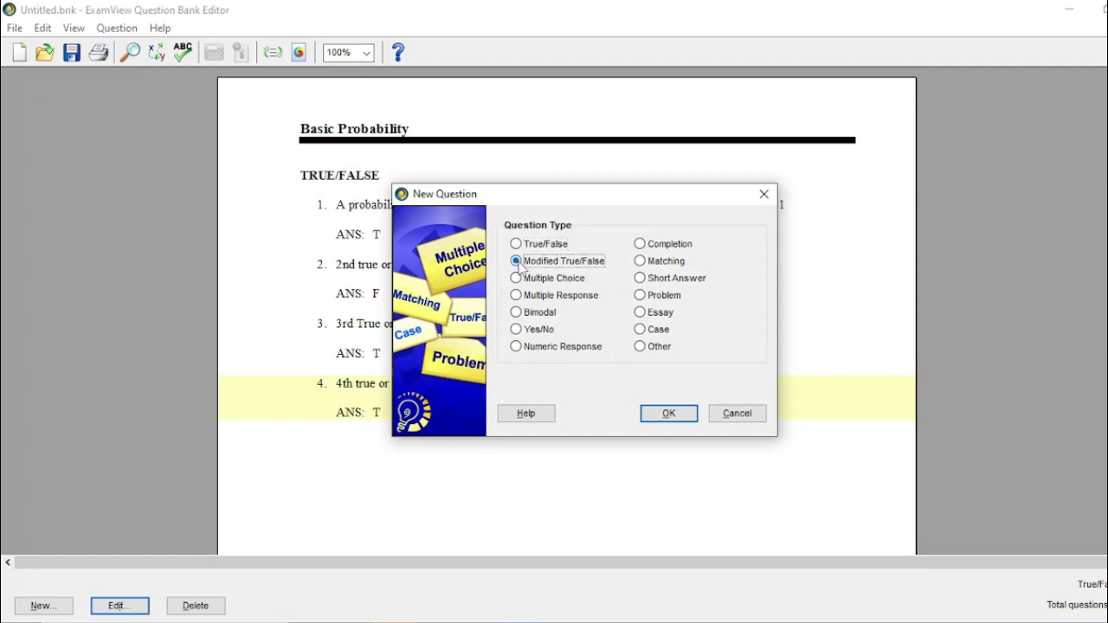
click(664, 417)
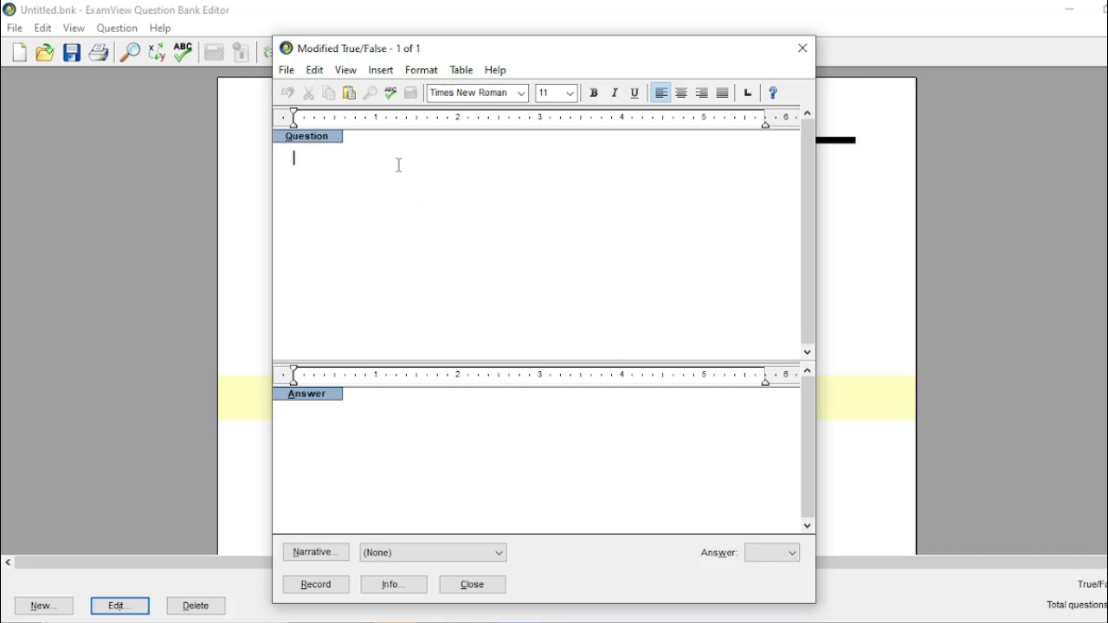
text(A simple event is an event specified by a single outcome of a random experiment.)
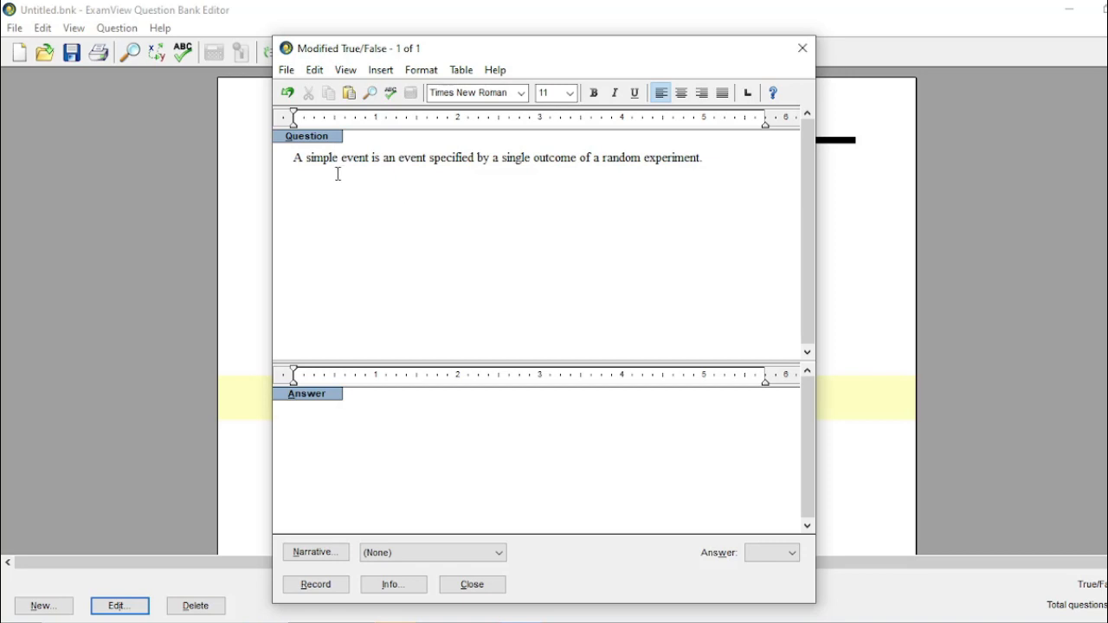
drag(309, 162, 338, 165)
text(joint)
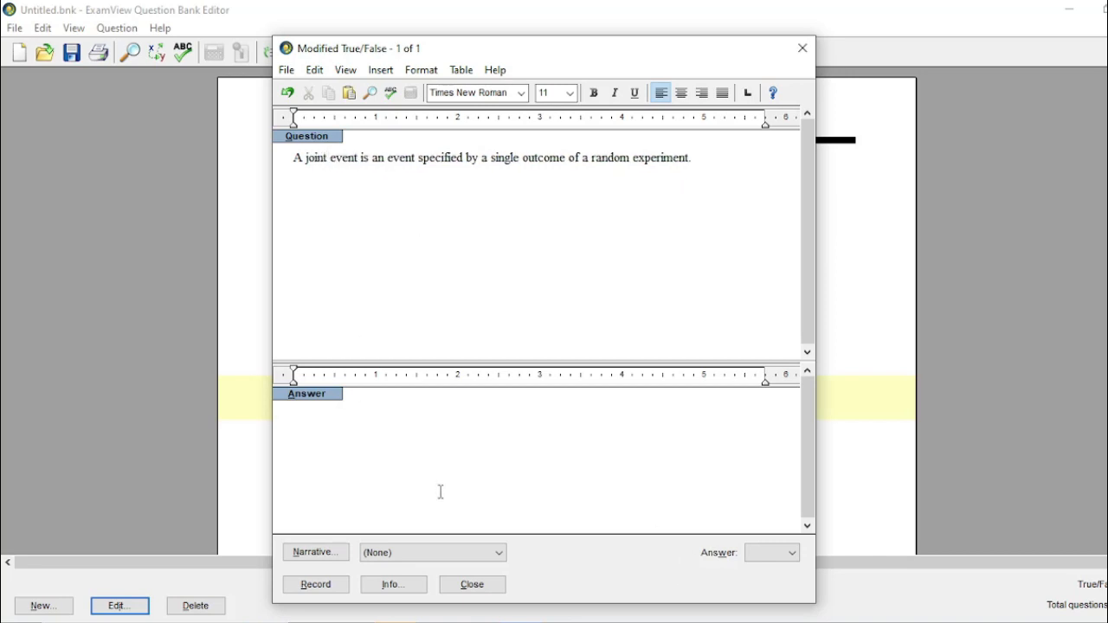
Set the Modified True/False question's answer to False and enter "simple" as the correcting answer text
click(403, 451)
click(793, 554)
click(774, 582)
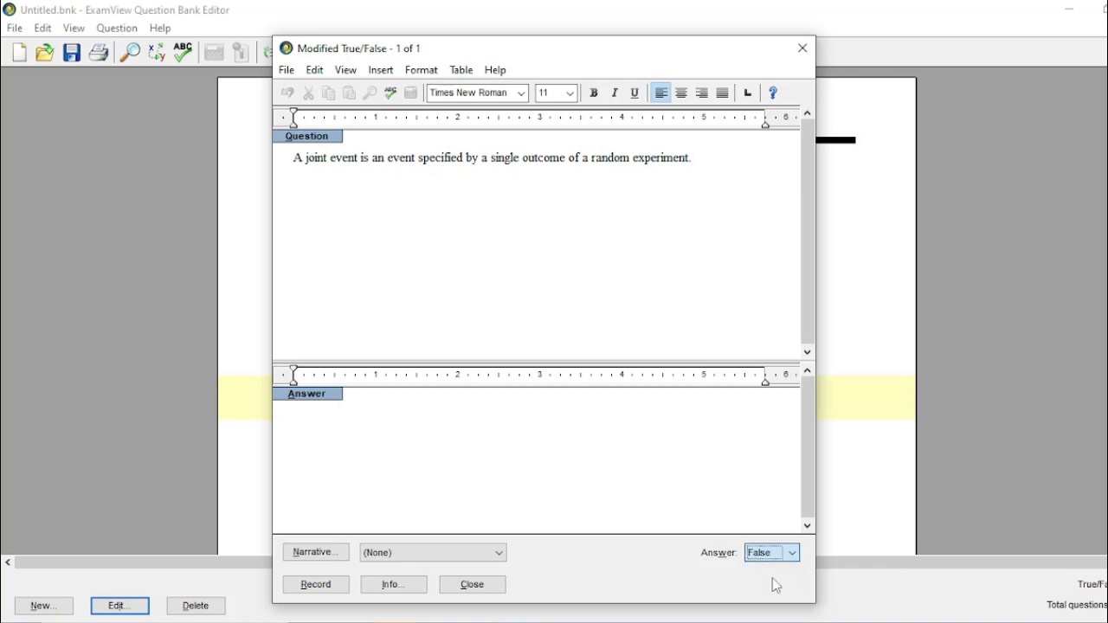
click(372, 425)
text(sim)
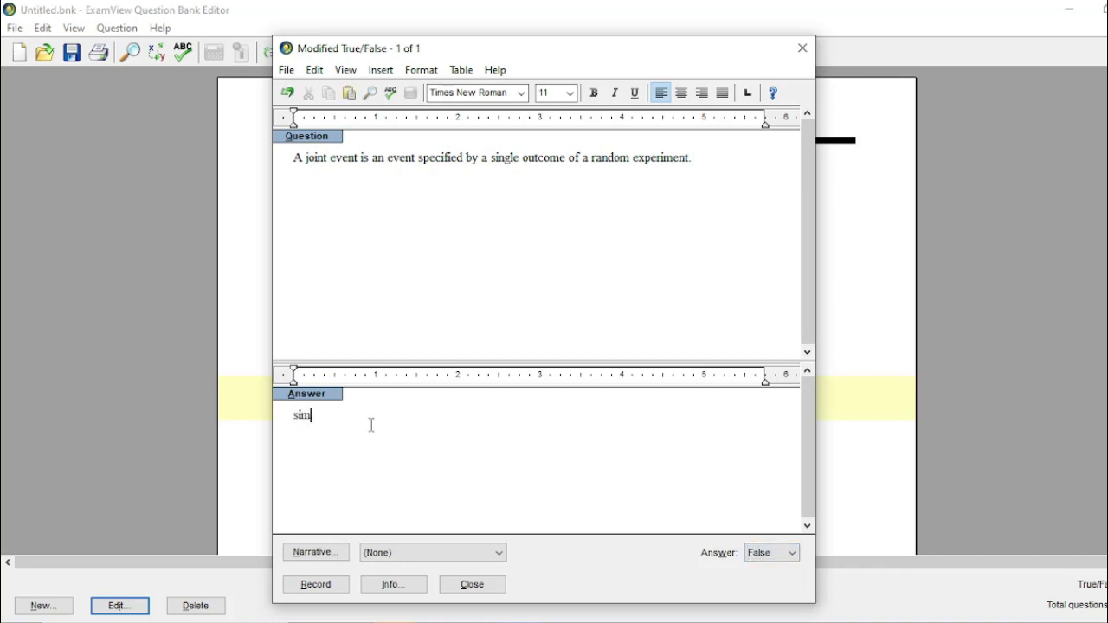
text(polle)
Set the Modified True/False question's difficulty to Moderate and record it in the question bank
click(403, 591)
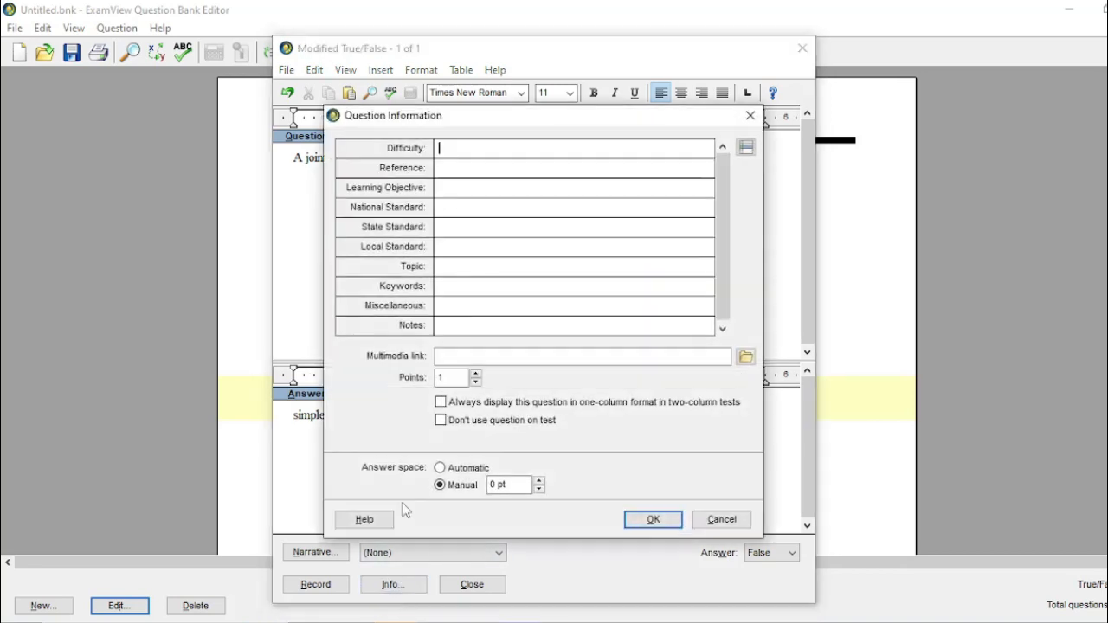
click(746, 148)
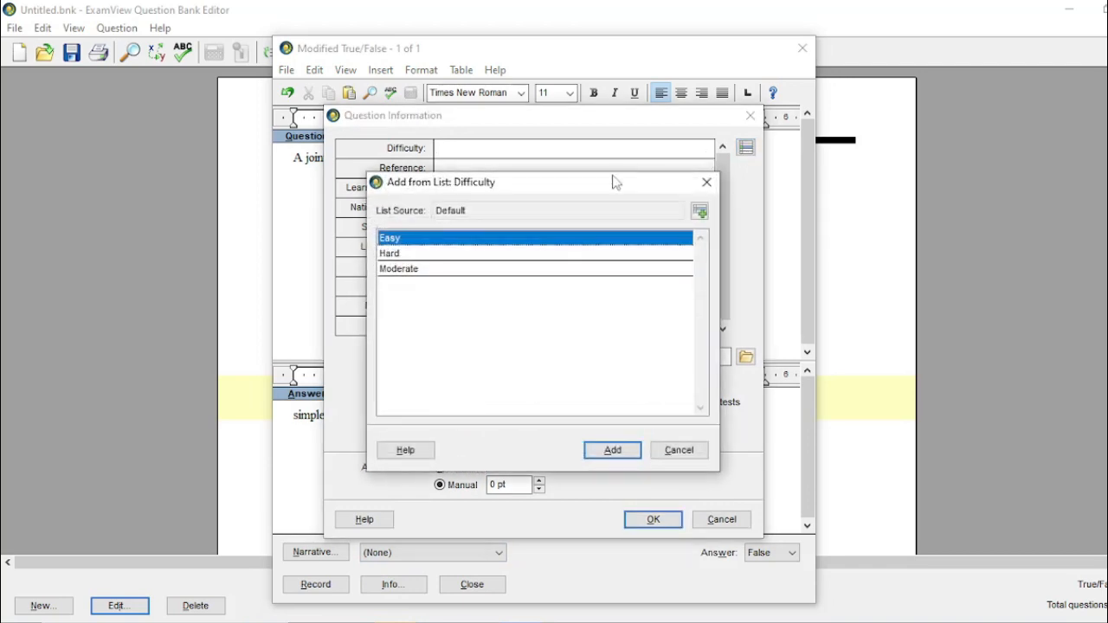
click(447, 270)
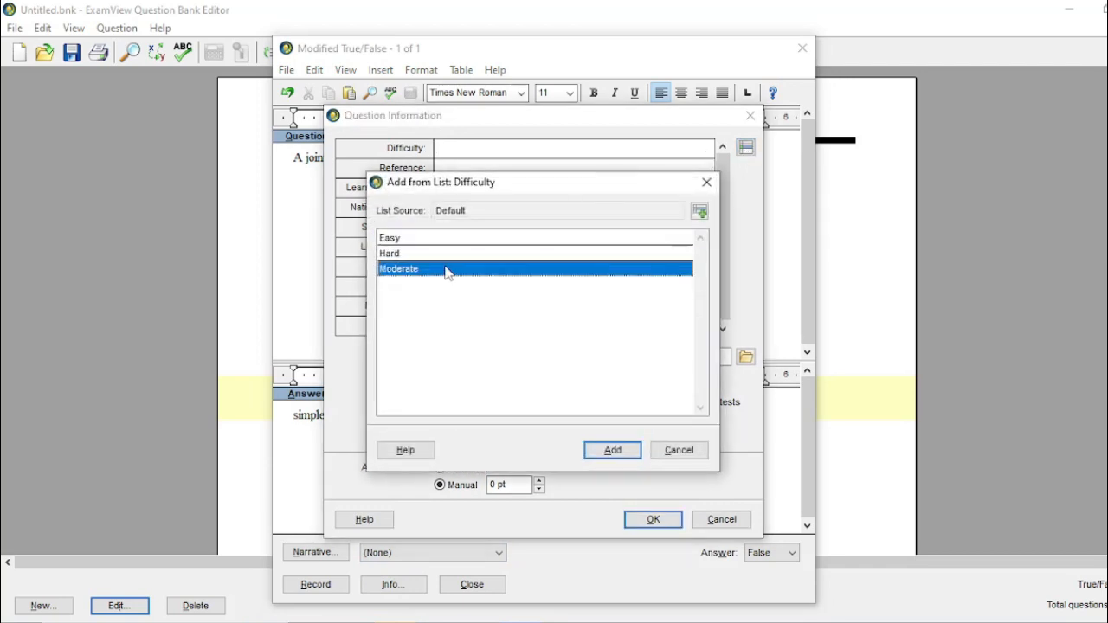
click(613, 456)
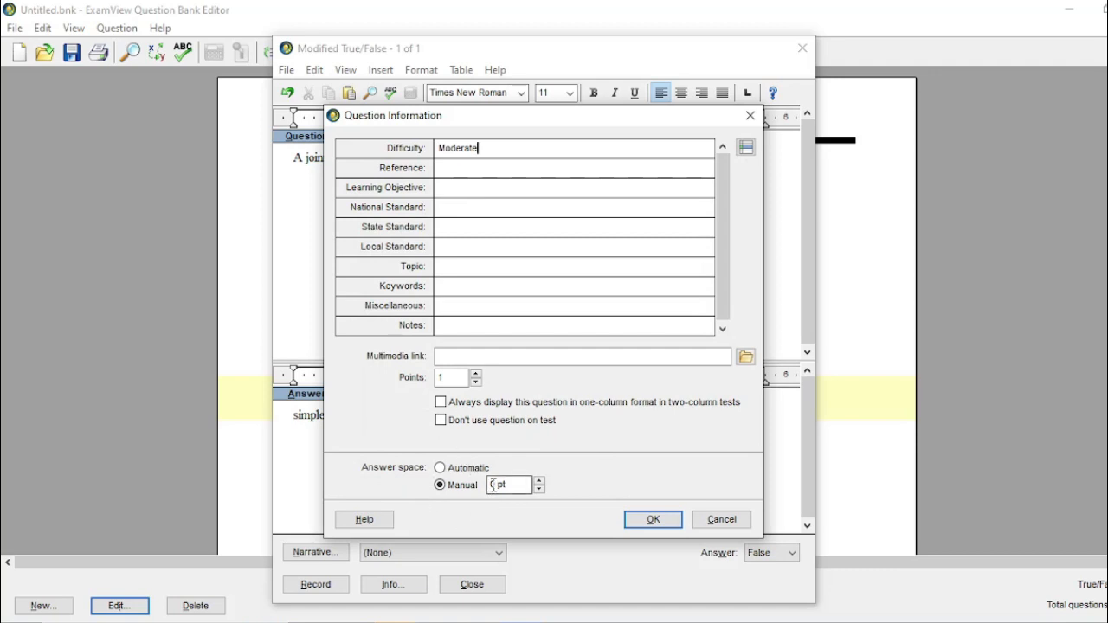
click(663, 521)
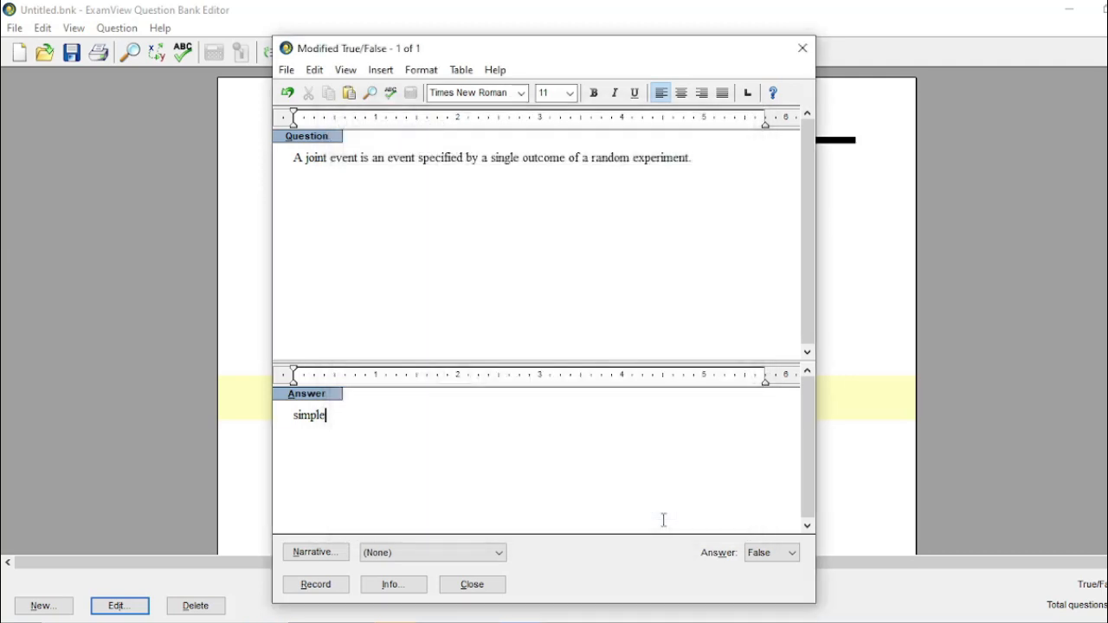
click(317, 585)
Create a Multiple Choice question reading "Refer to a numerical value that represents the chance, likelihood or possibility that a particular event will occur."
scroll(492, 464, down, 1)
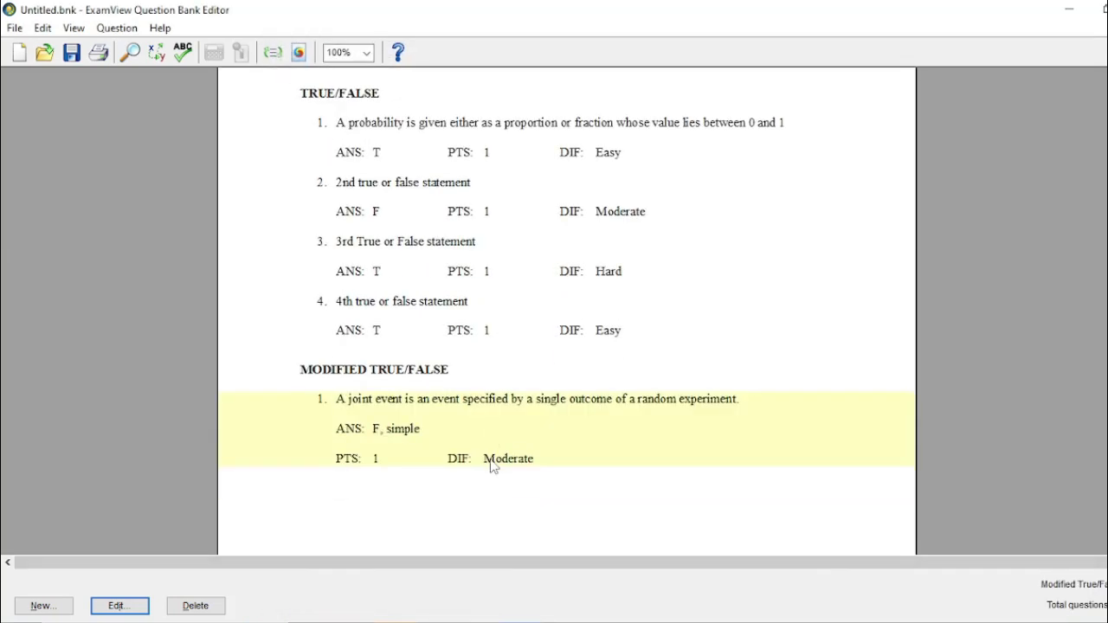
scroll(485, 502, up, 1)
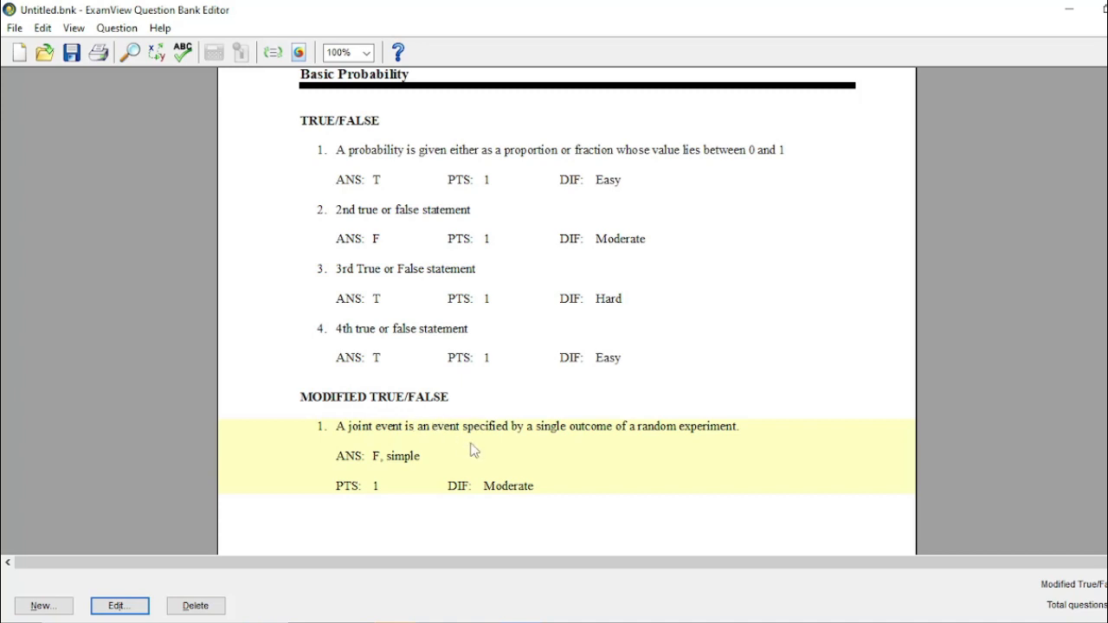
scroll(435, 476, down, 3)
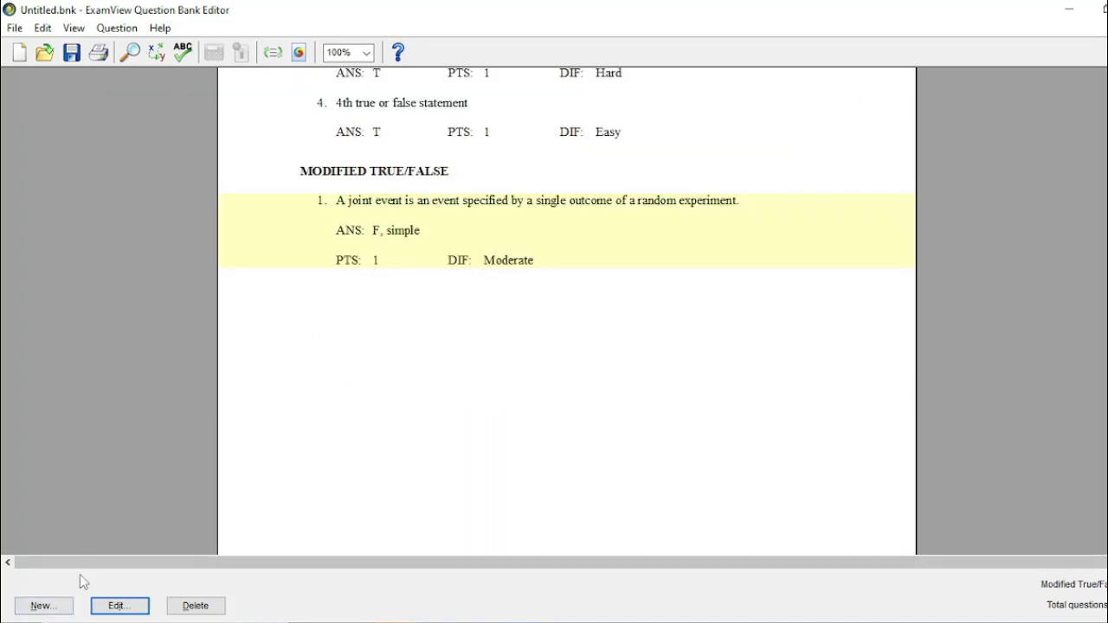
click(41, 605)
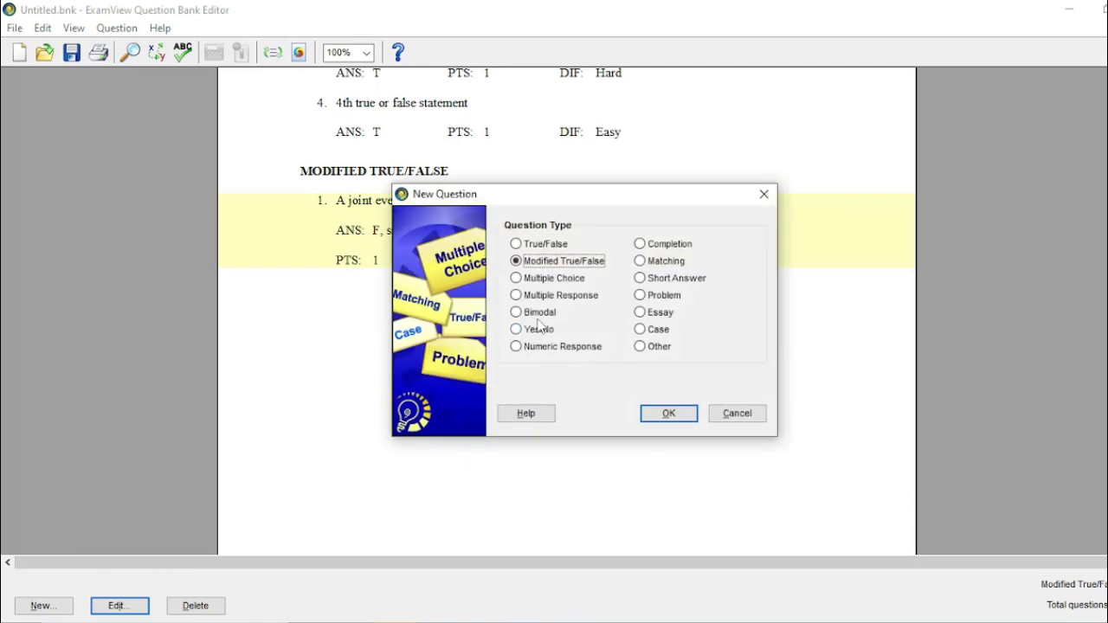
click(571, 304)
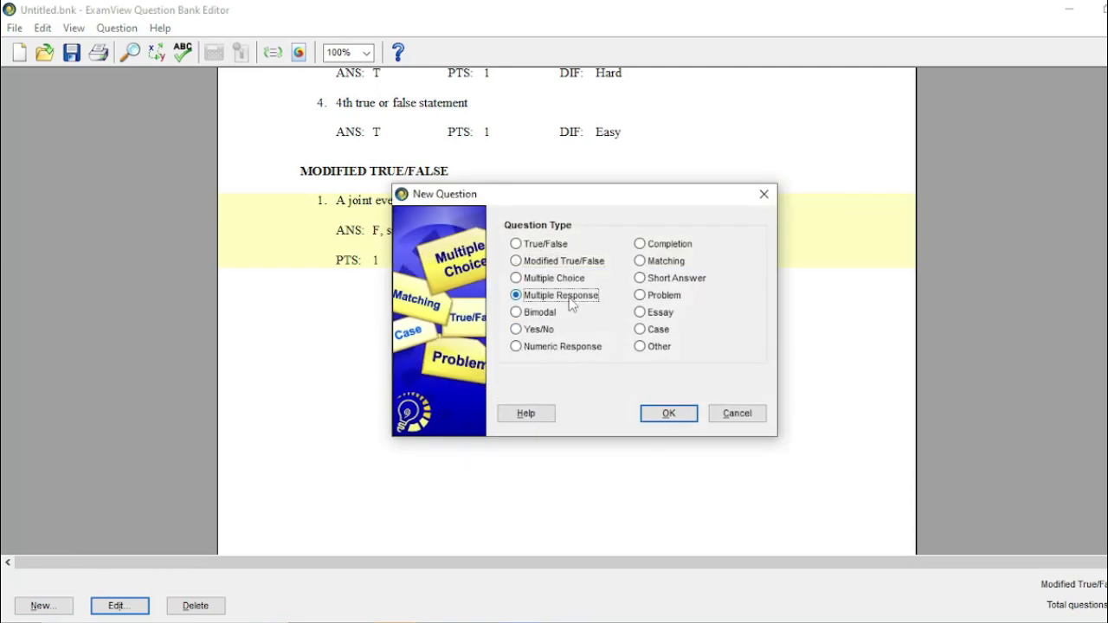
click(570, 281)
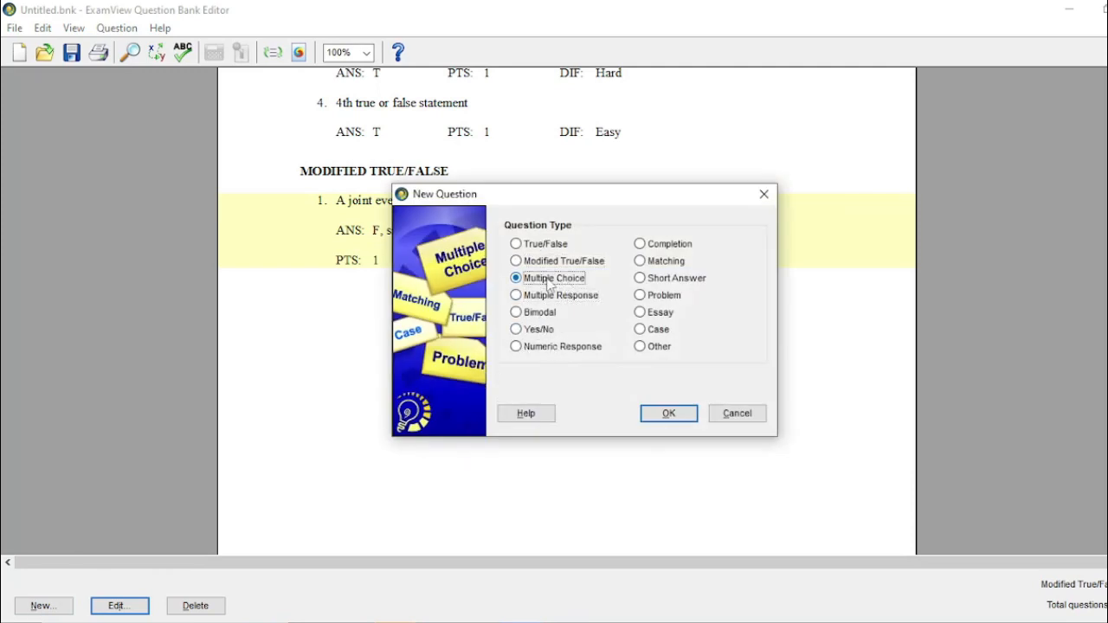
click(663, 414)
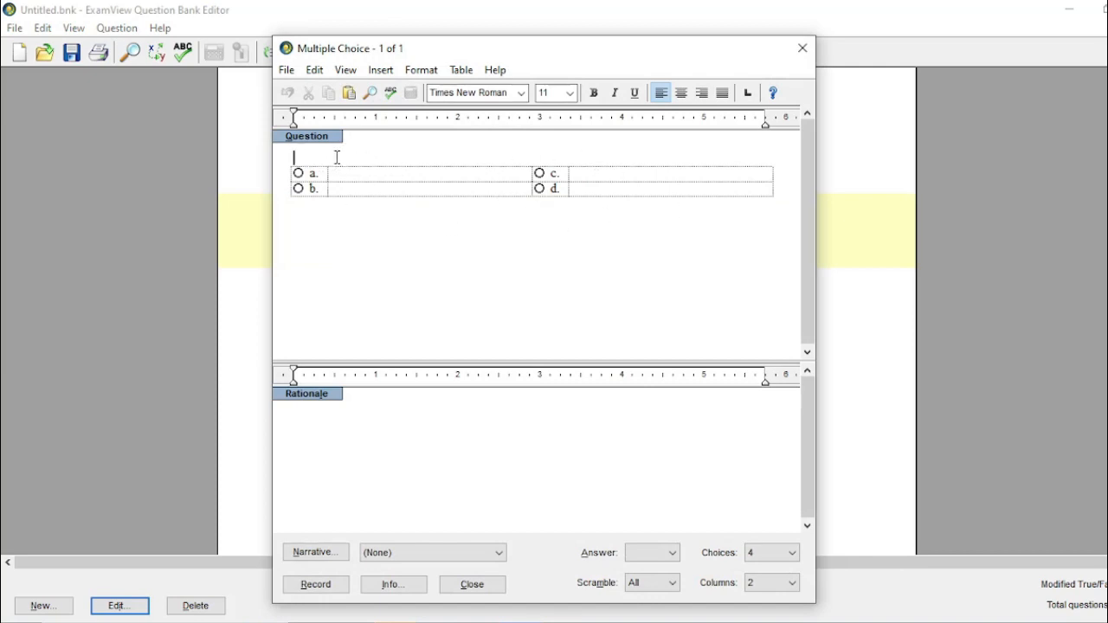
text(Refer to a numerical value that represents the chance, likelihood or possibility that a particular event will occur.)
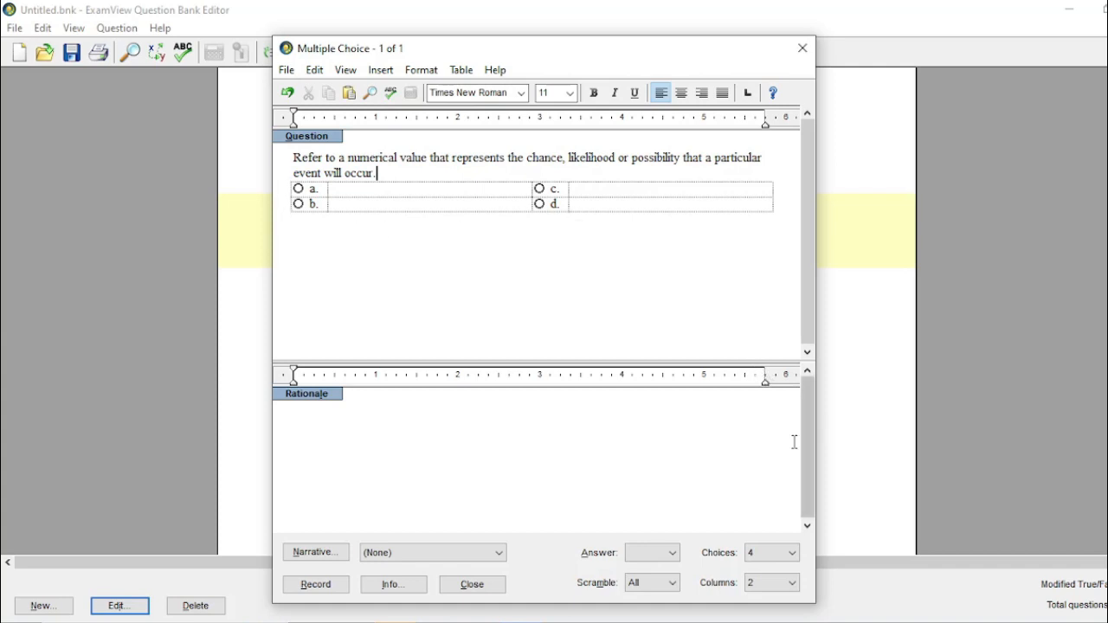
Try the Multiple Choice question with 2 and 3 answer choices, and return it to 4 choices
click(791, 554)
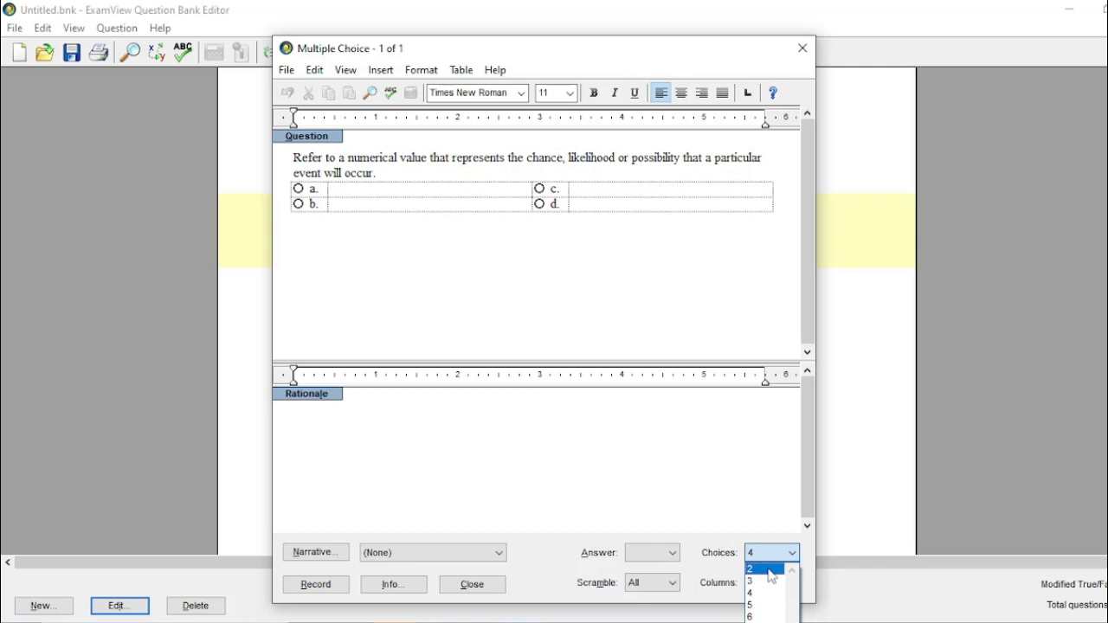
click(768, 570)
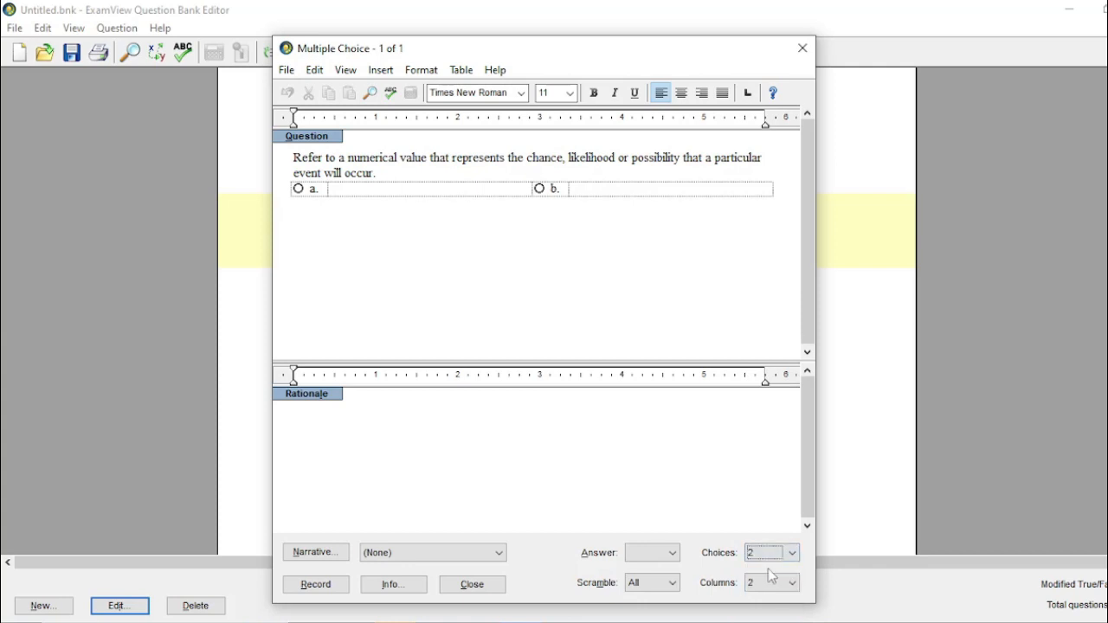
click(793, 553)
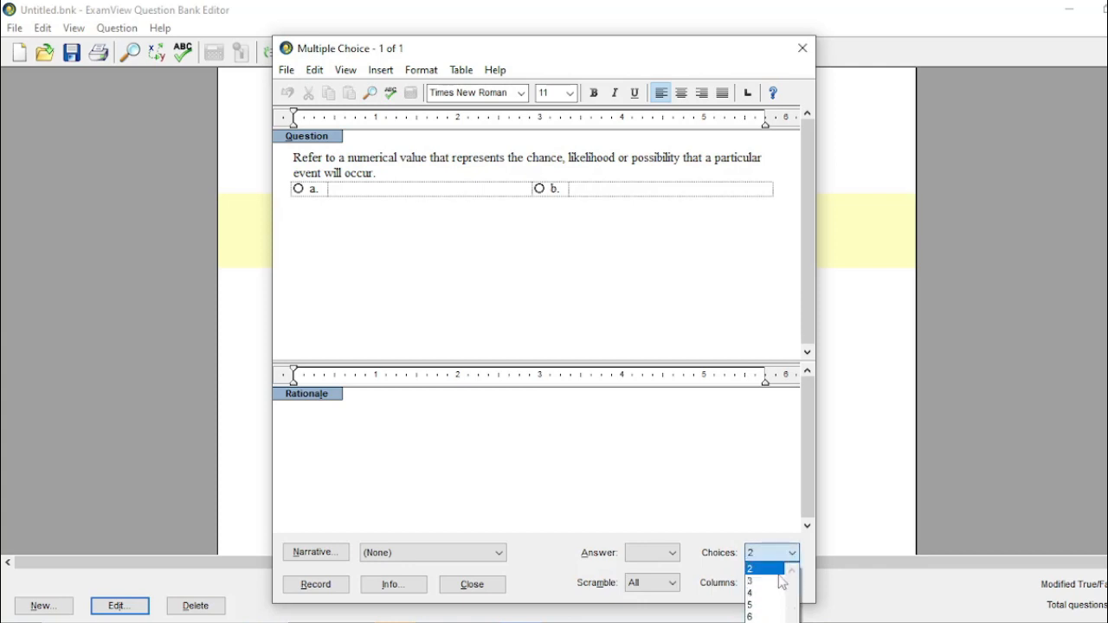
click(769, 582)
click(790, 555)
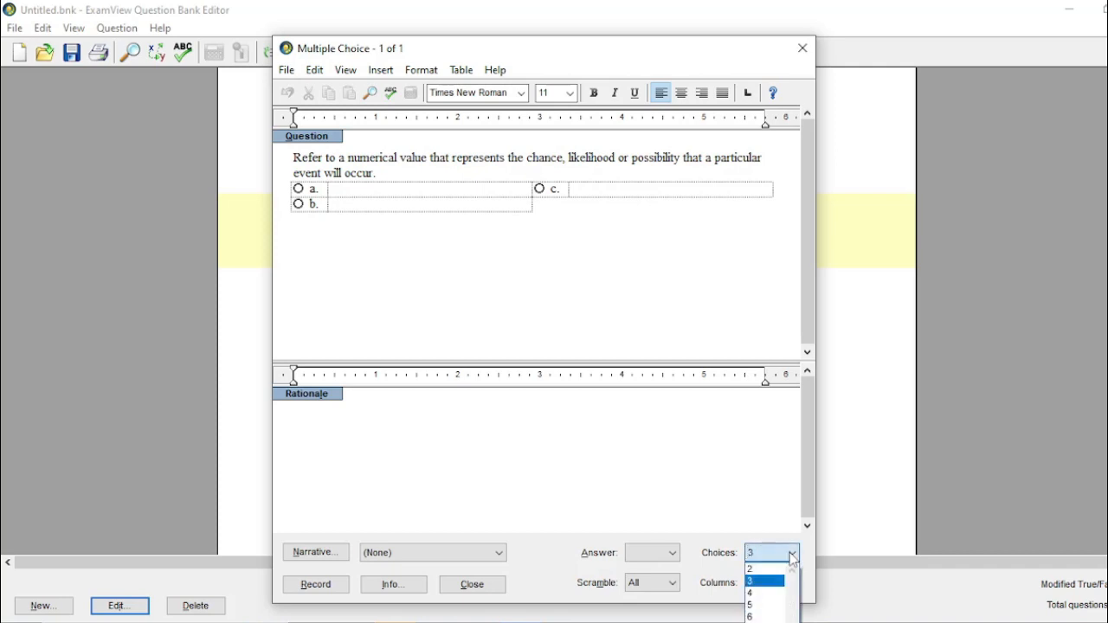
click(765, 594)
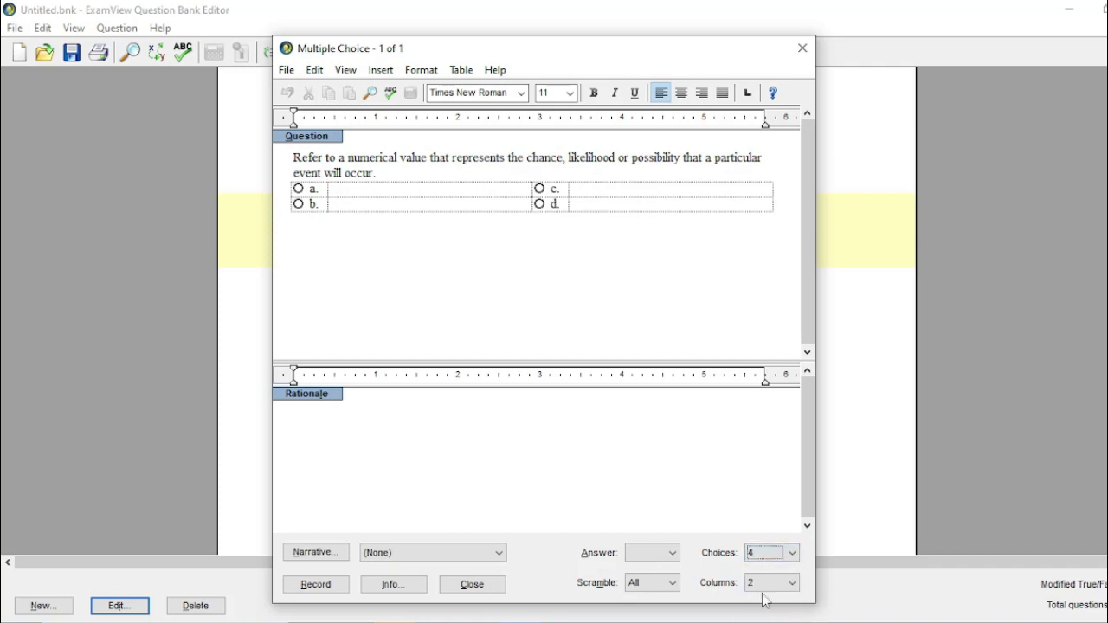
click(661, 491)
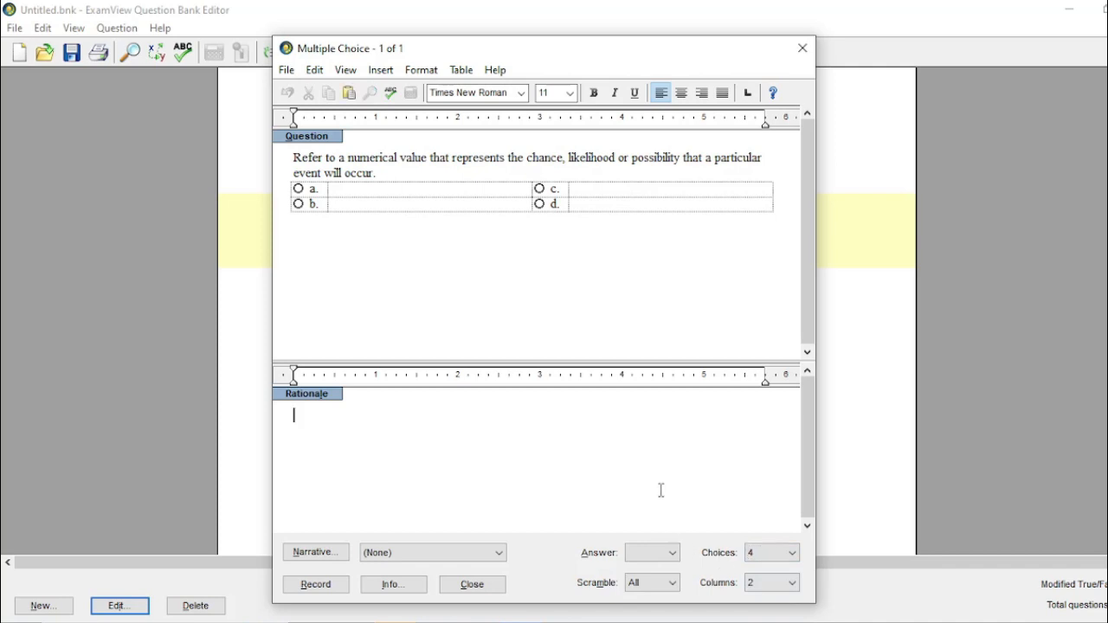
Enter the choices statistics, probability, regression and correlation for a to d, and mark b as the correct answer
click(416, 189)
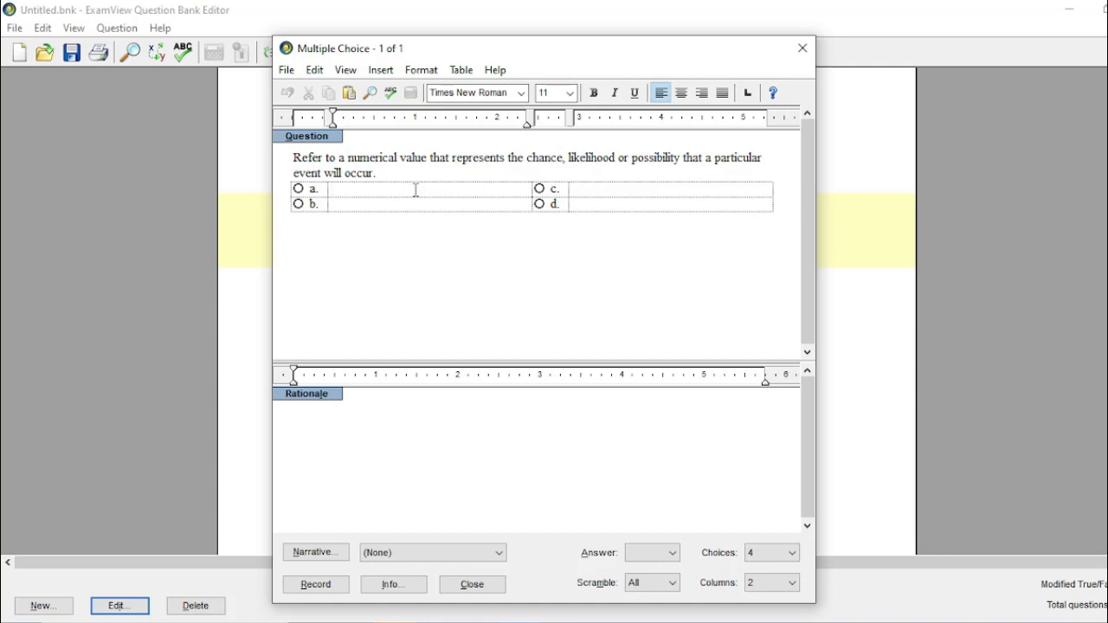
text(statistics)
key(Tab)
text(probab)
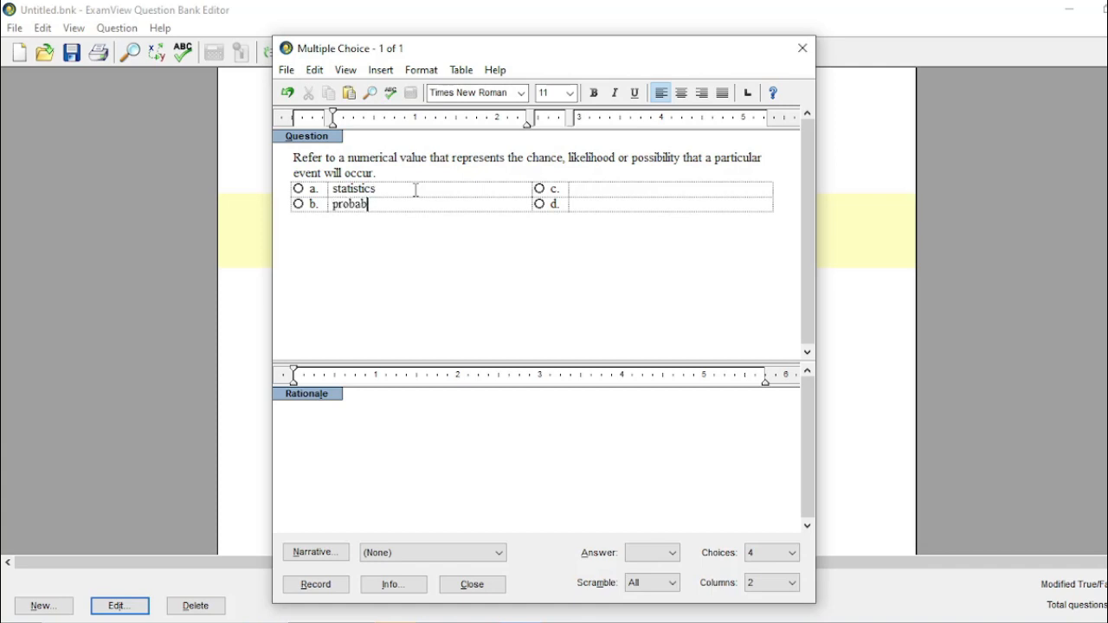
text(ility)
key(Tab)
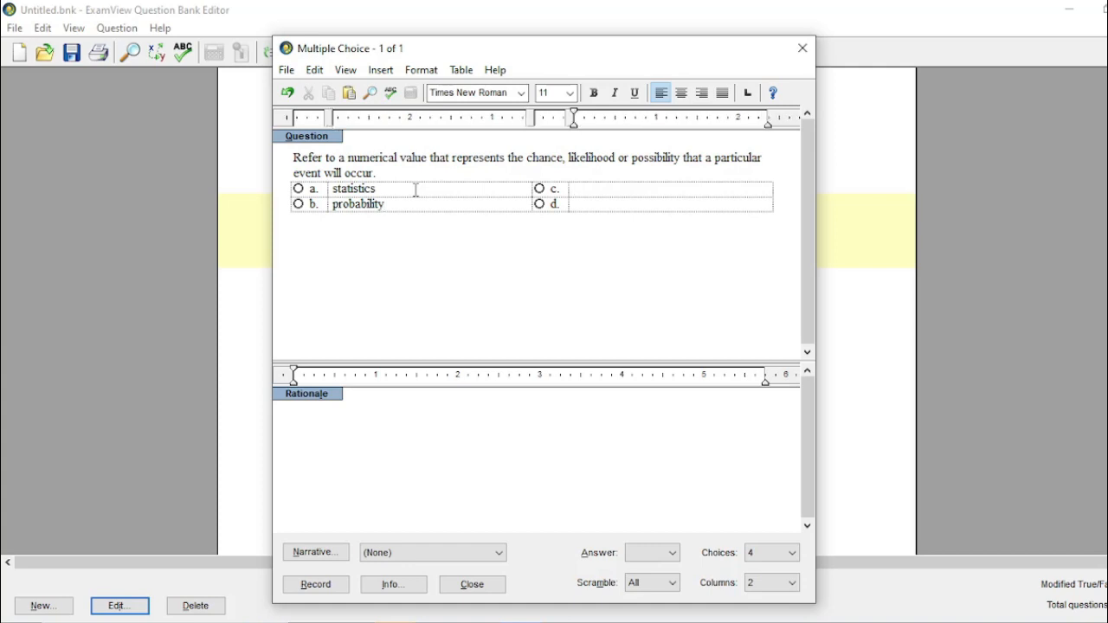
text(regression)
key(Tab)
text(corre)
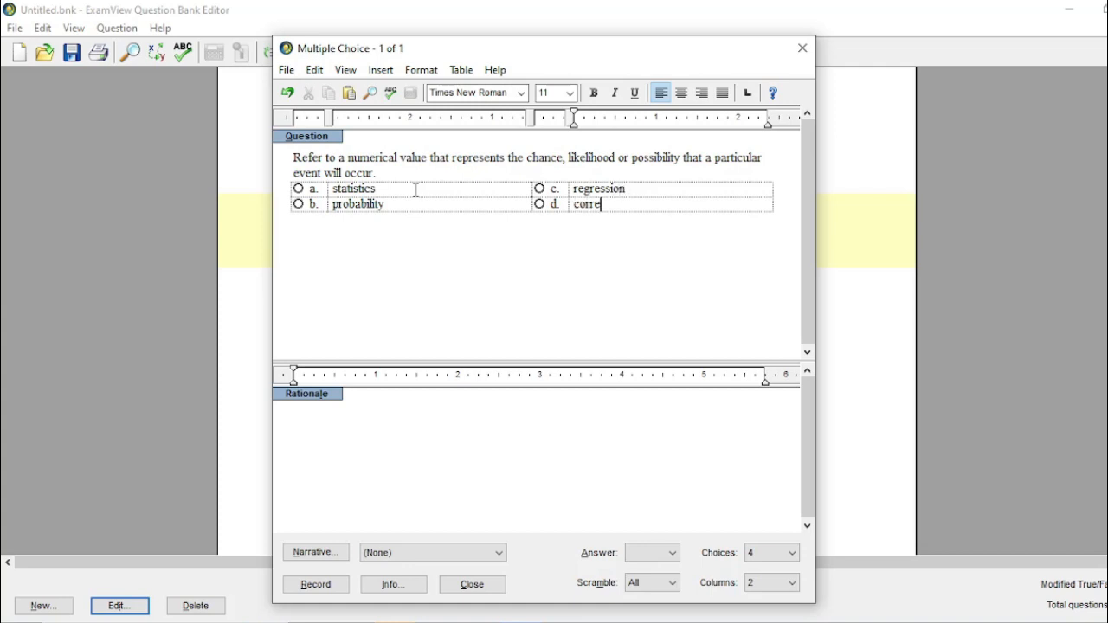
text(lation)
click(299, 206)
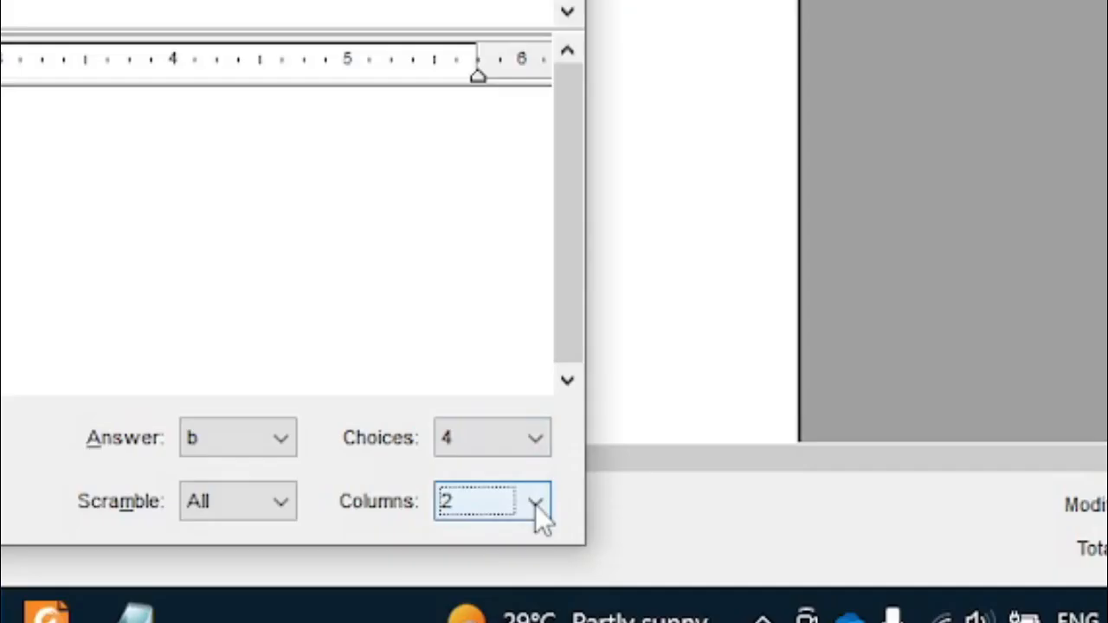
Arrange the answer choices in 4 columns and set the question's difficulty to Moderate
click(795, 586)
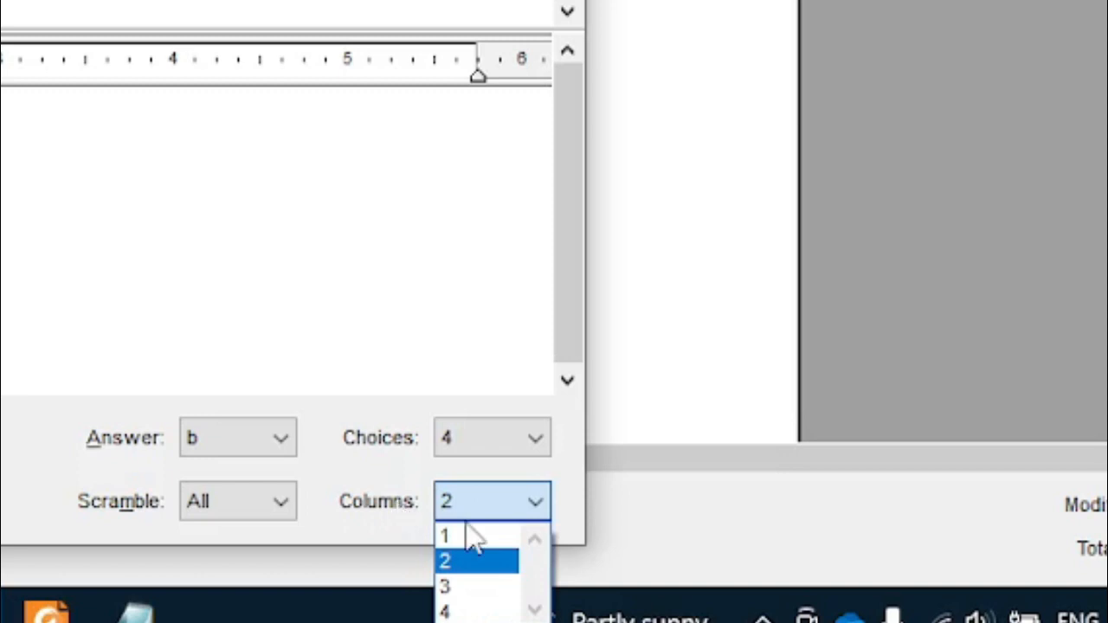
click(479, 613)
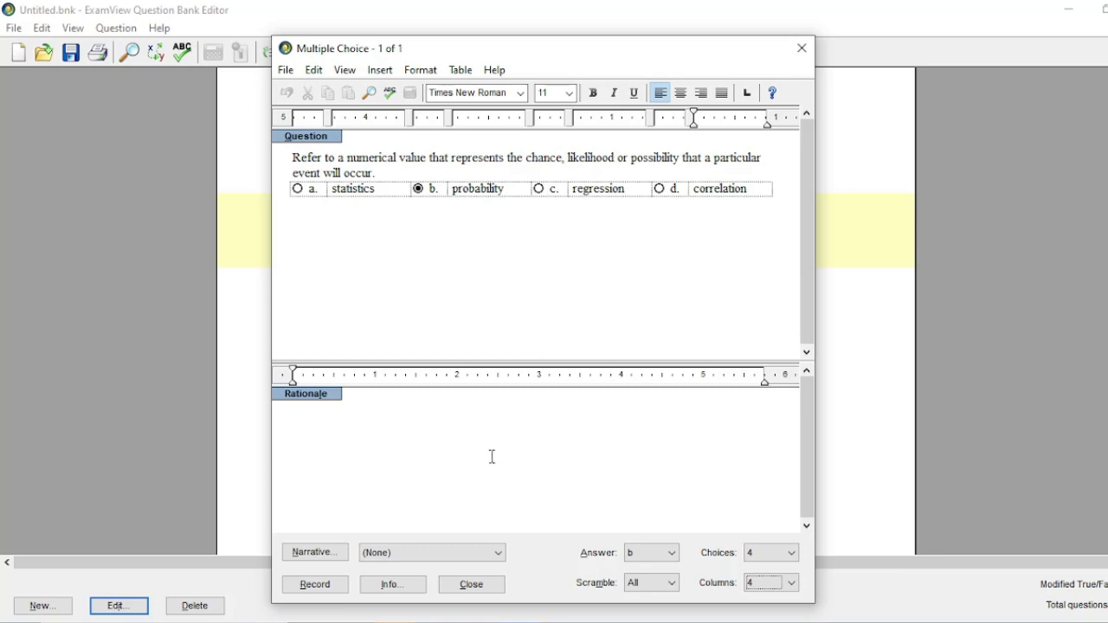
click(406, 588)
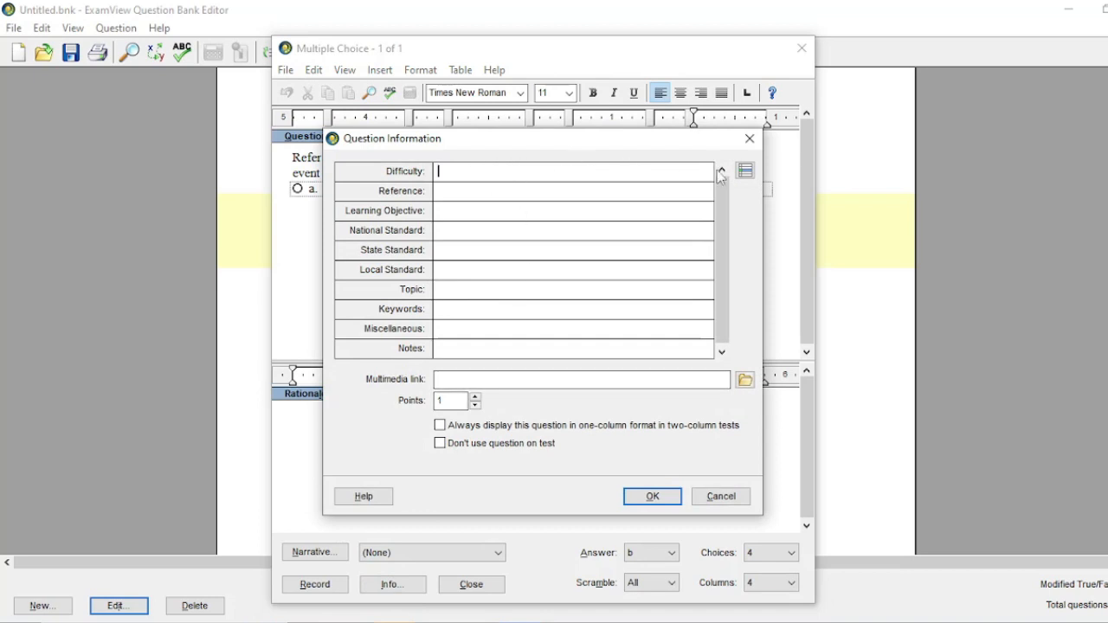
click(747, 177)
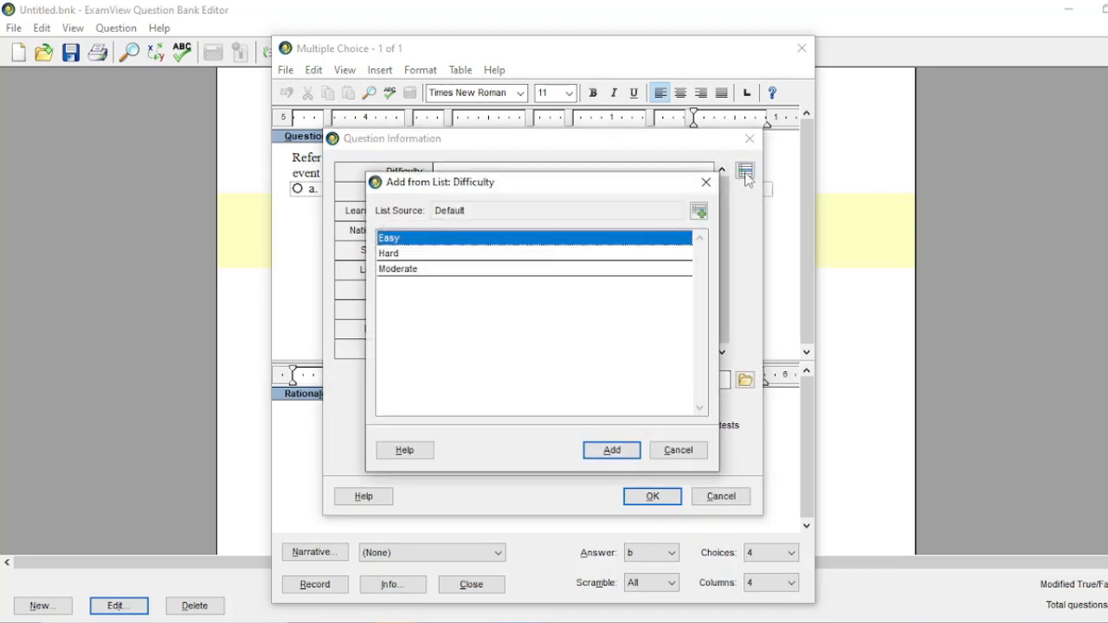
click(492, 274)
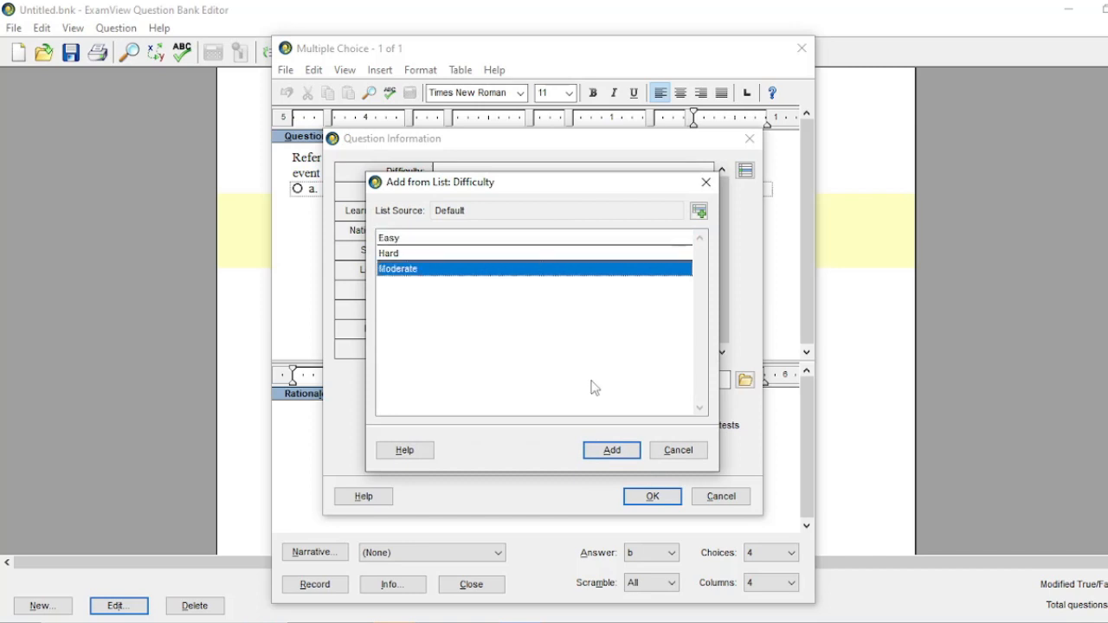
click(609, 450)
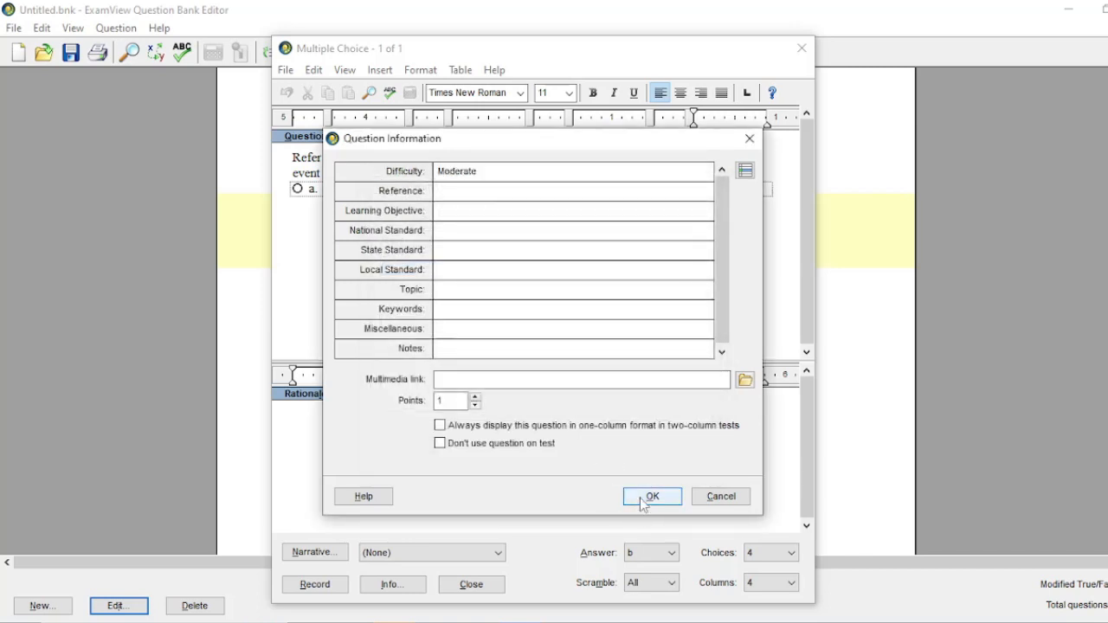
click(649, 497)
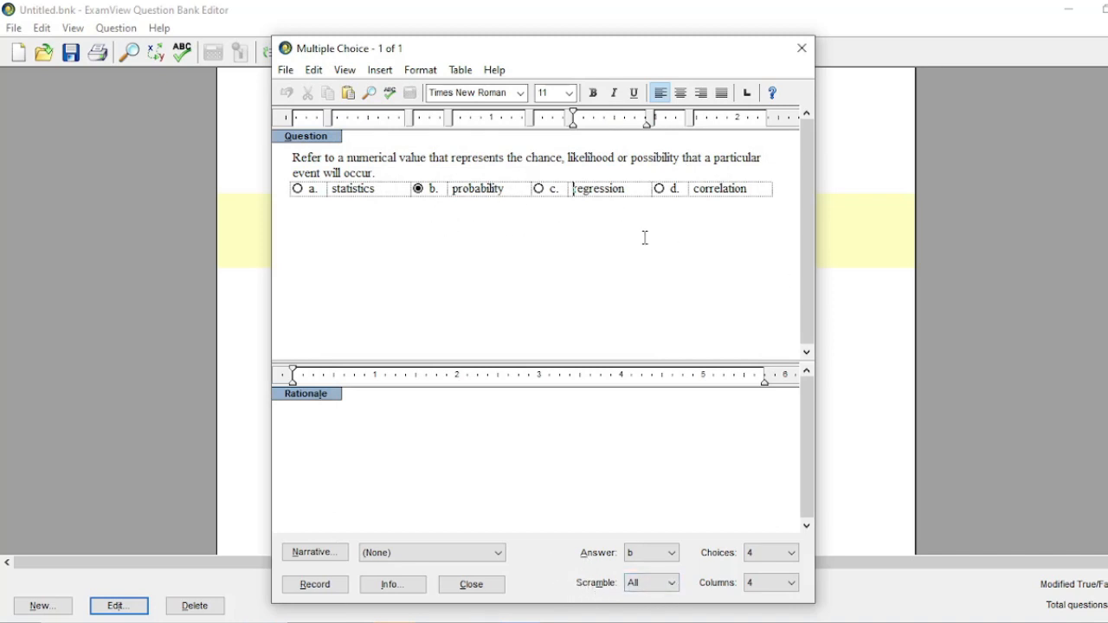
Keep the answer choices' scramble setting at All and record the Multiple Choice question in the question bank
click(674, 585)
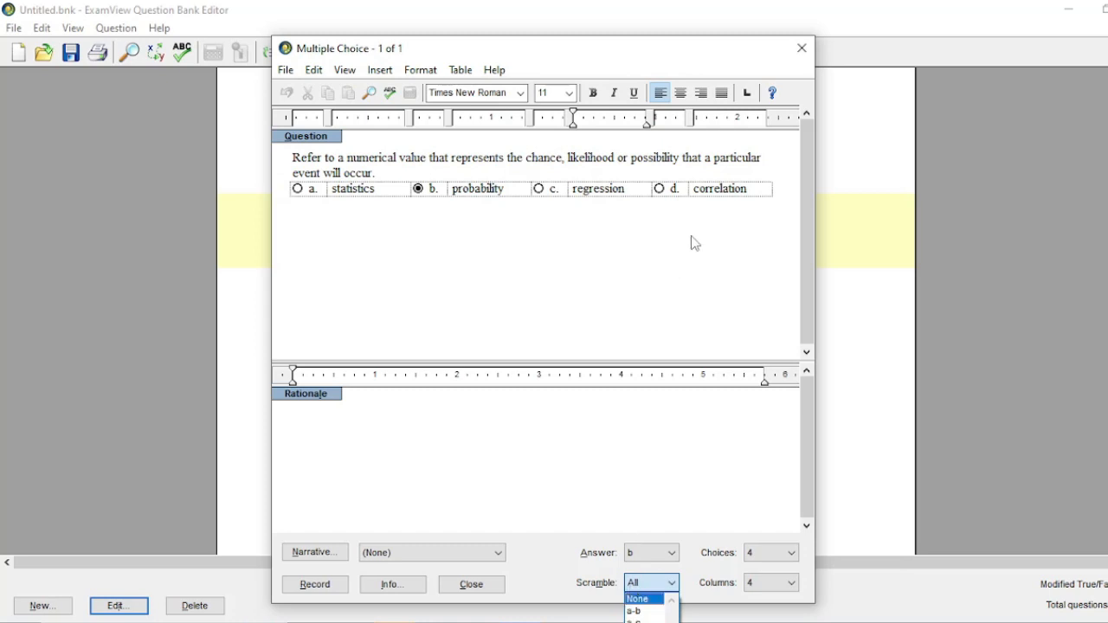
click(718, 205)
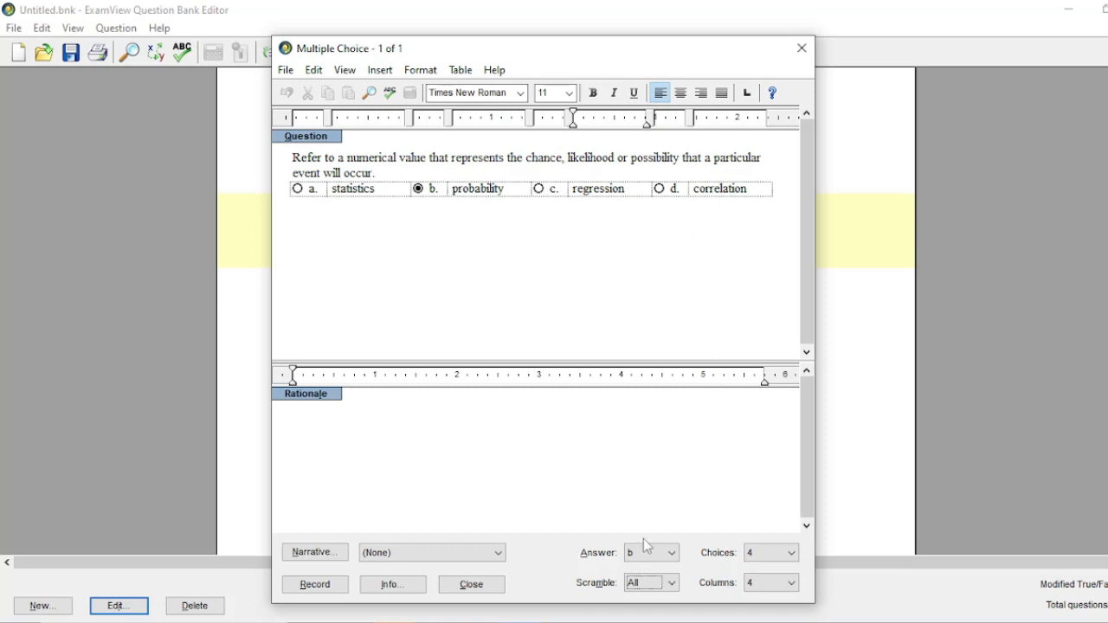
click(672, 584)
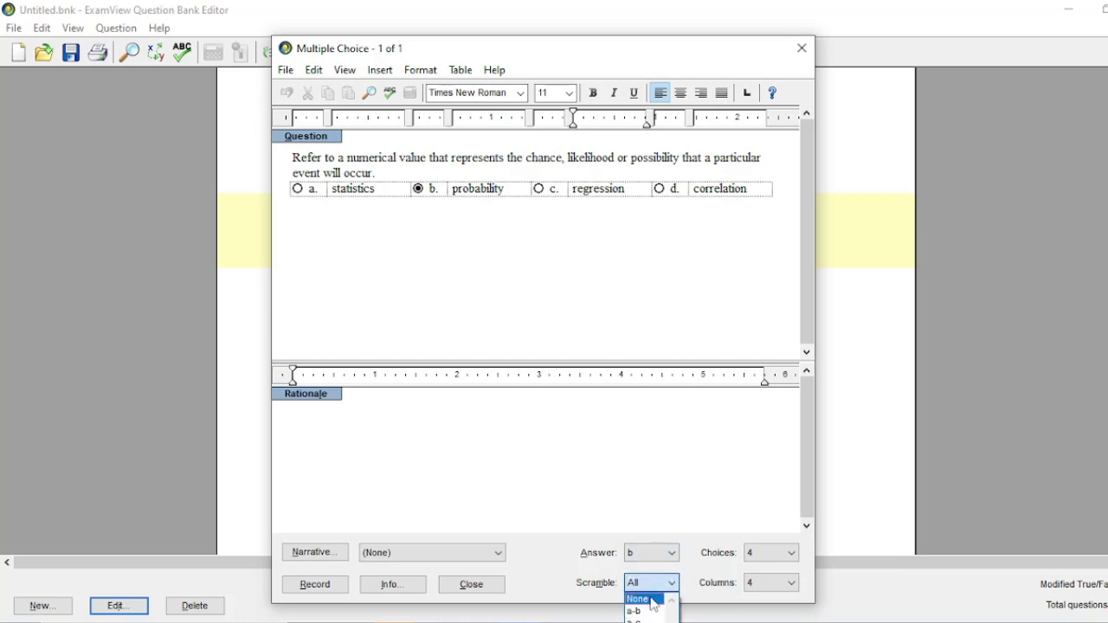
click(619, 308)
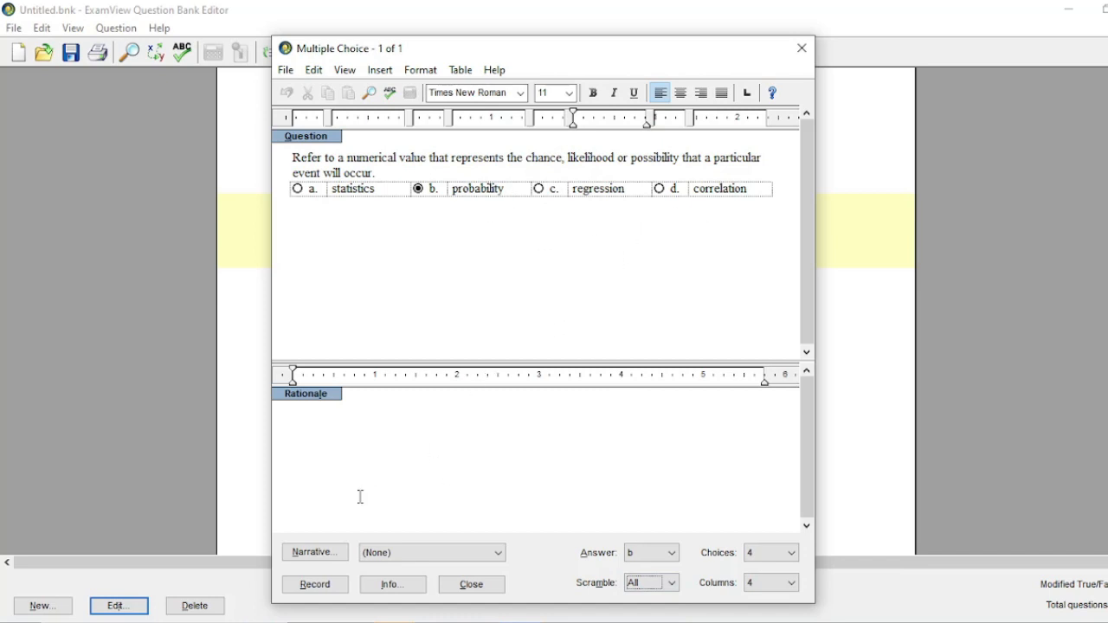
click(315, 585)
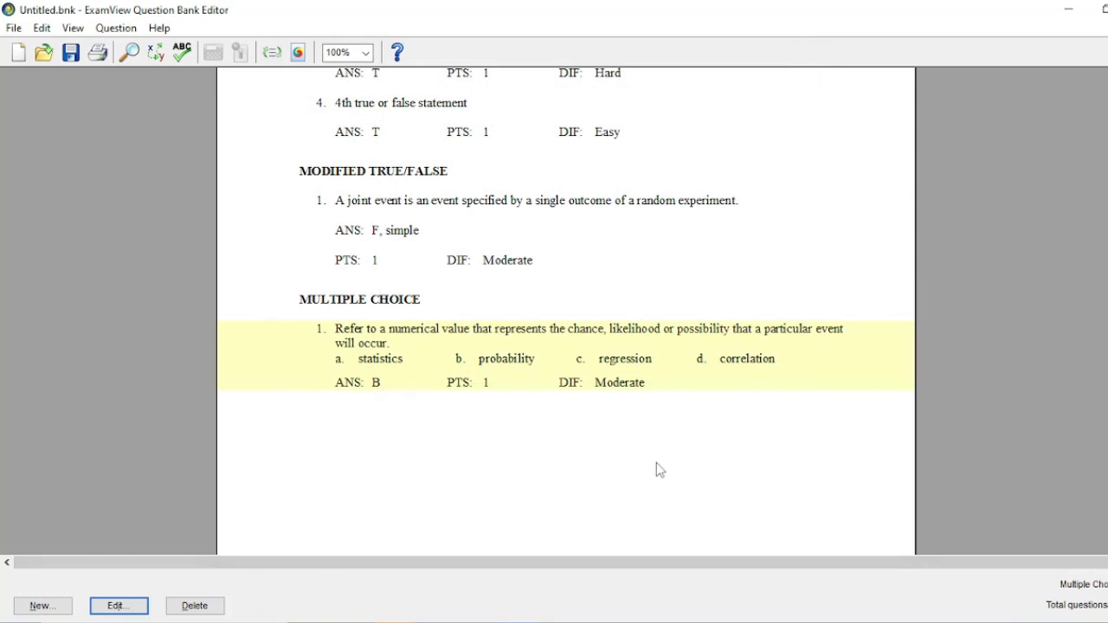
Create a second Multiple Choice question with the text "Multiple Choice Question 2"
click(54, 606)
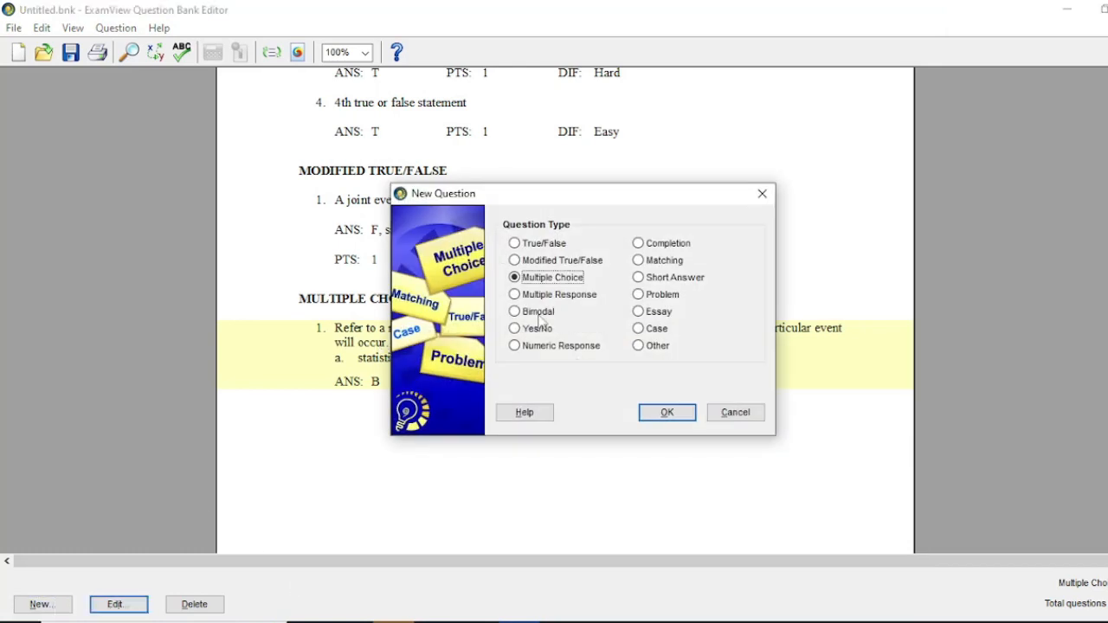
click(666, 414)
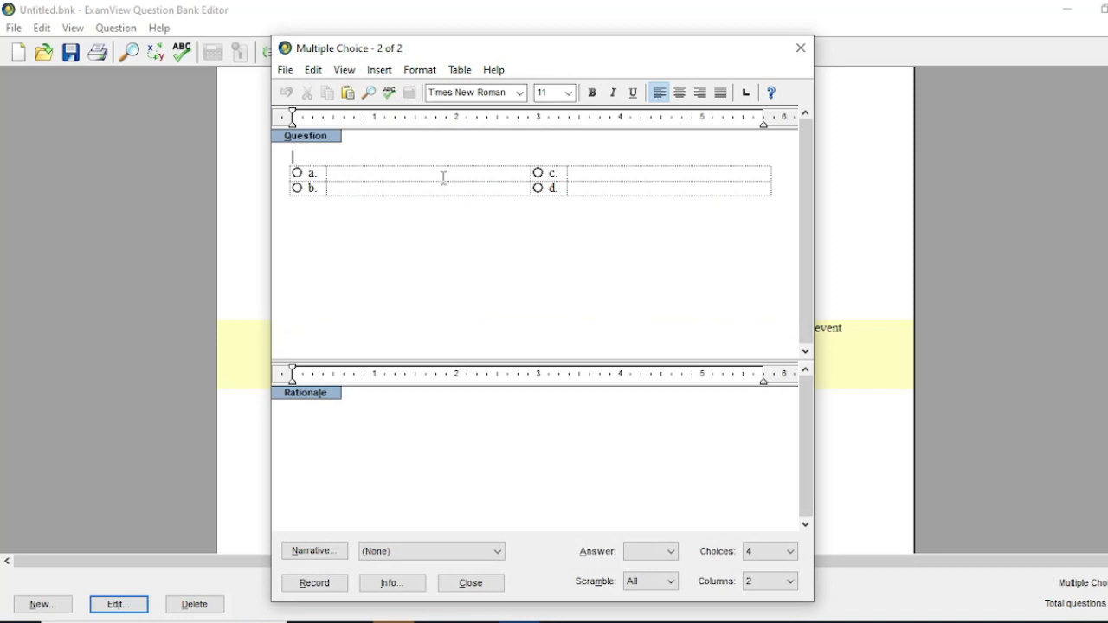
text(Q)
key(BackSpace)
text(,ul)
key(BackSpace)
key(BackSpace)
key(BackSpace)
text(My)
text(ltip)
text(le )
text(C)
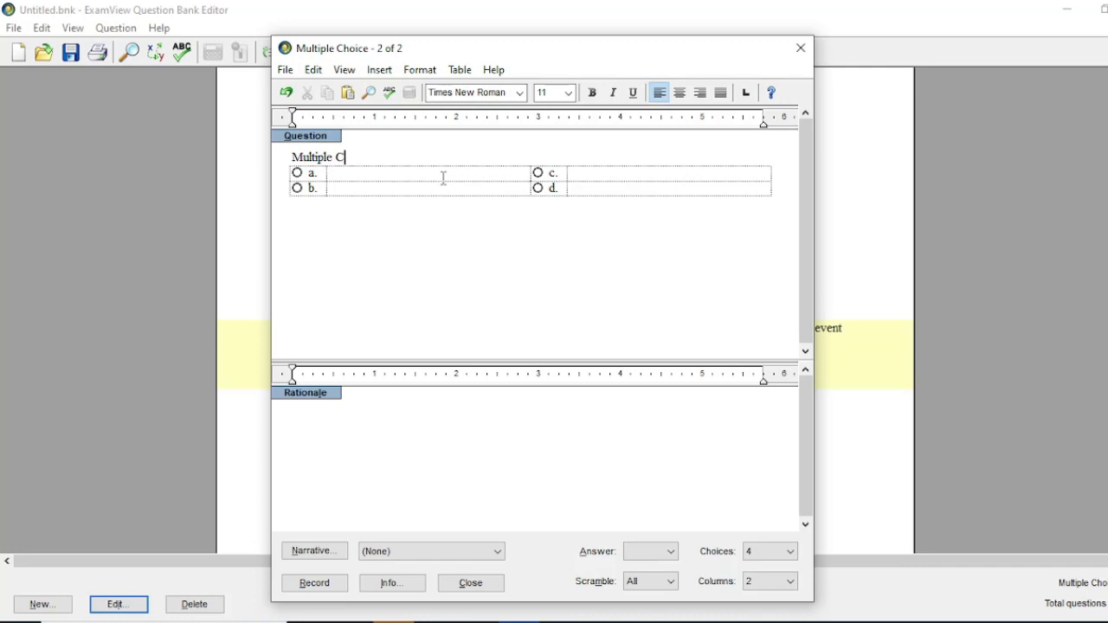
text(hoice Question 2)
Enter the choices ans1, ans2, ans3 and ans4 for a to d, and mark c as the correct answer
click(444, 178)
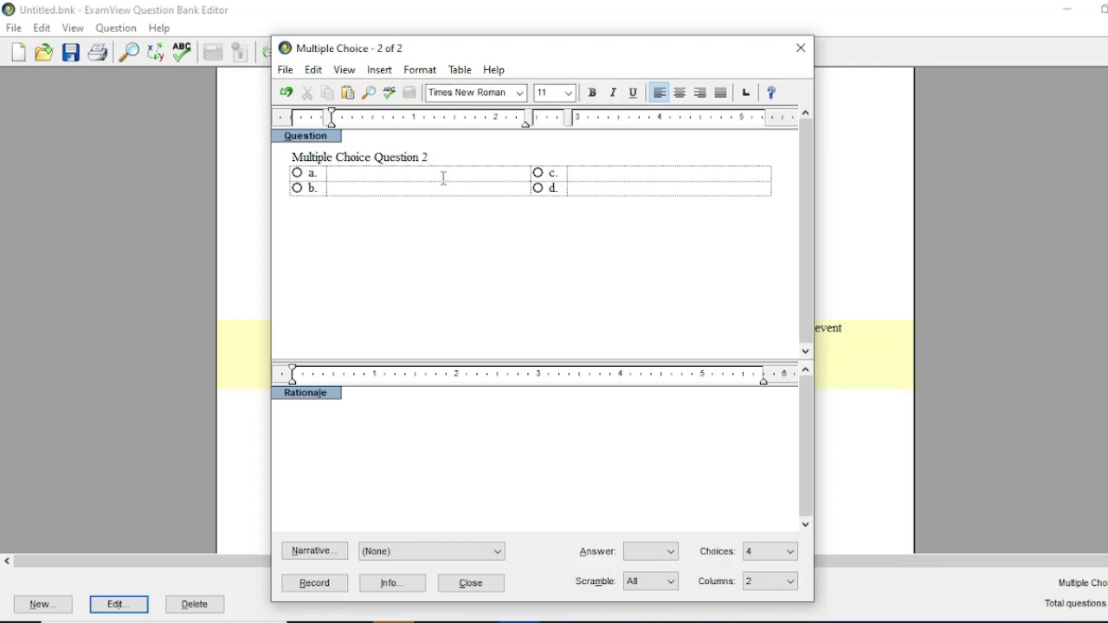
text(ans)
text(ans2)
key(Tab)
key(Up)
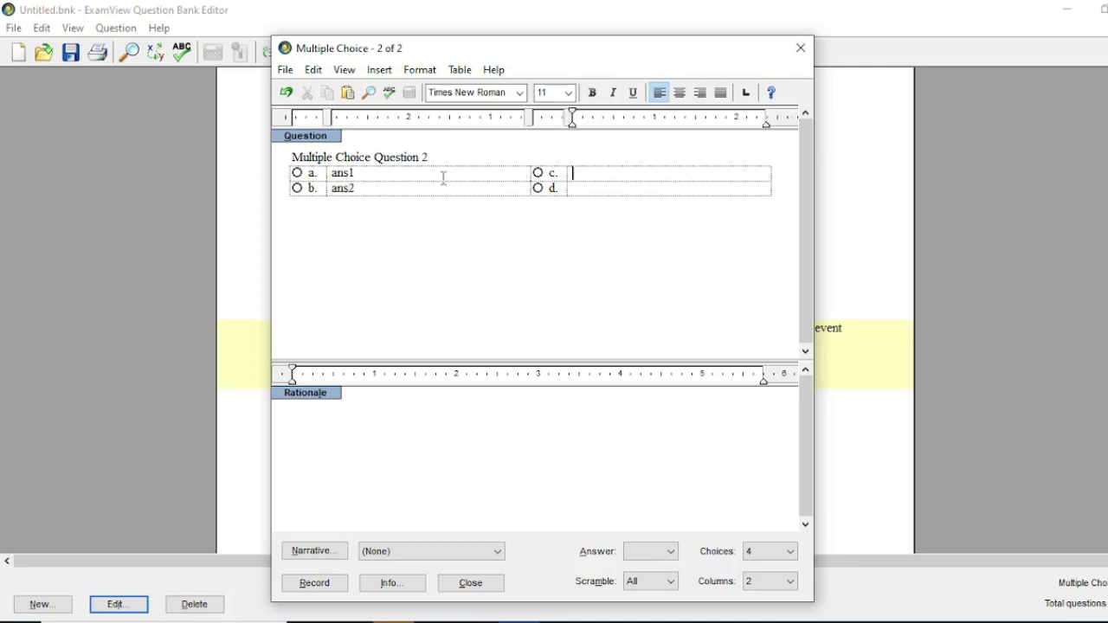
text(ans3)
text(ans)
text(4)
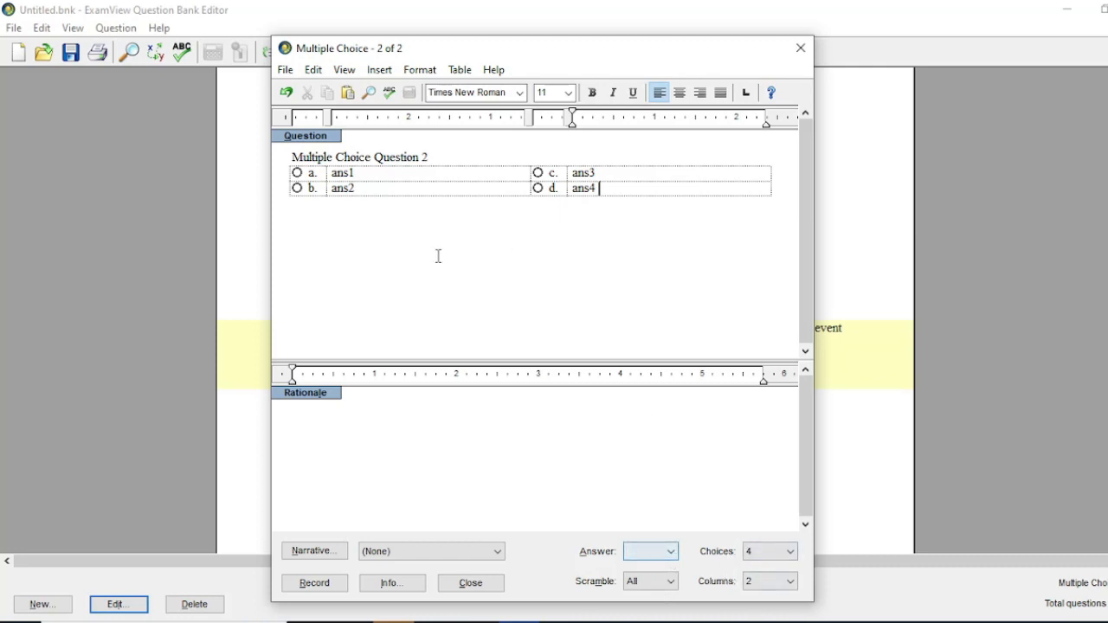
click(539, 173)
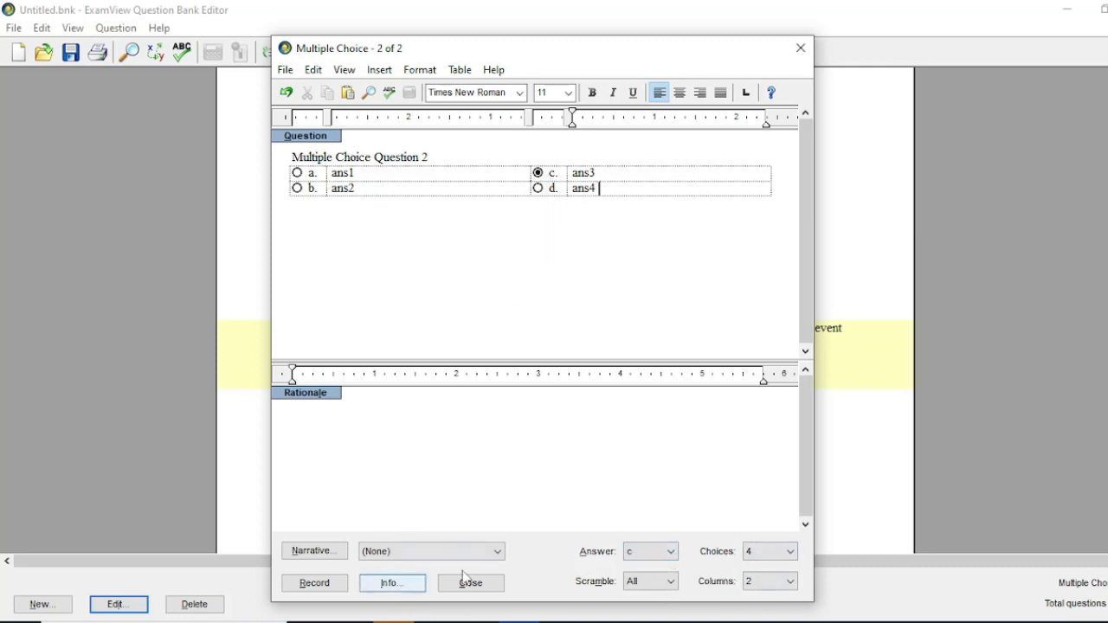
Set the second Multiple Choice question's difficulty to Hard and record it in the question bank
click(392, 584)
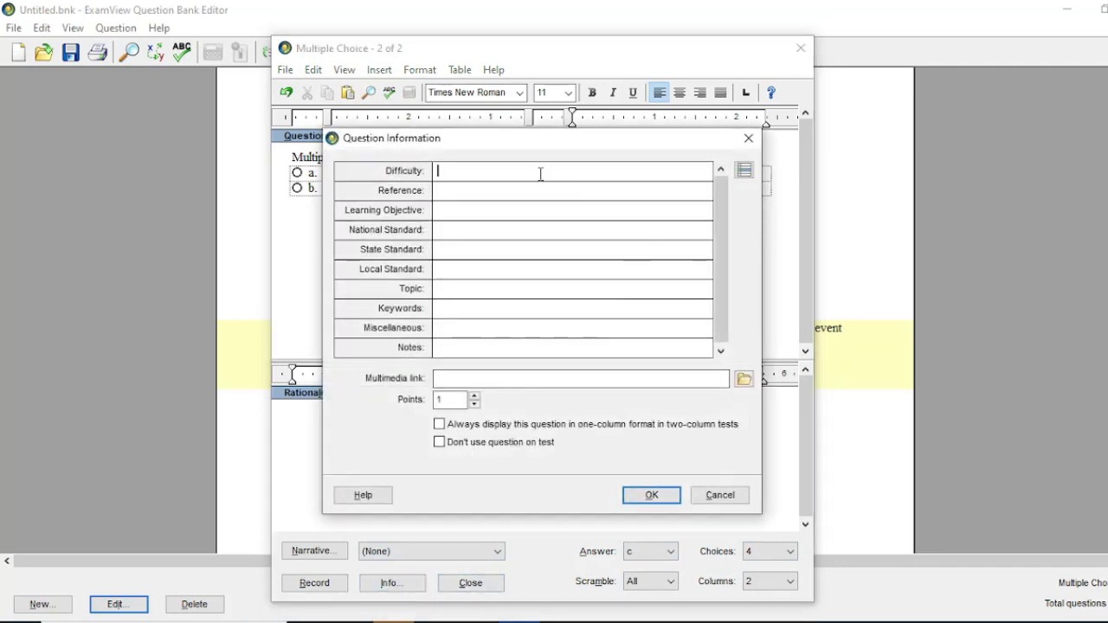
click(742, 173)
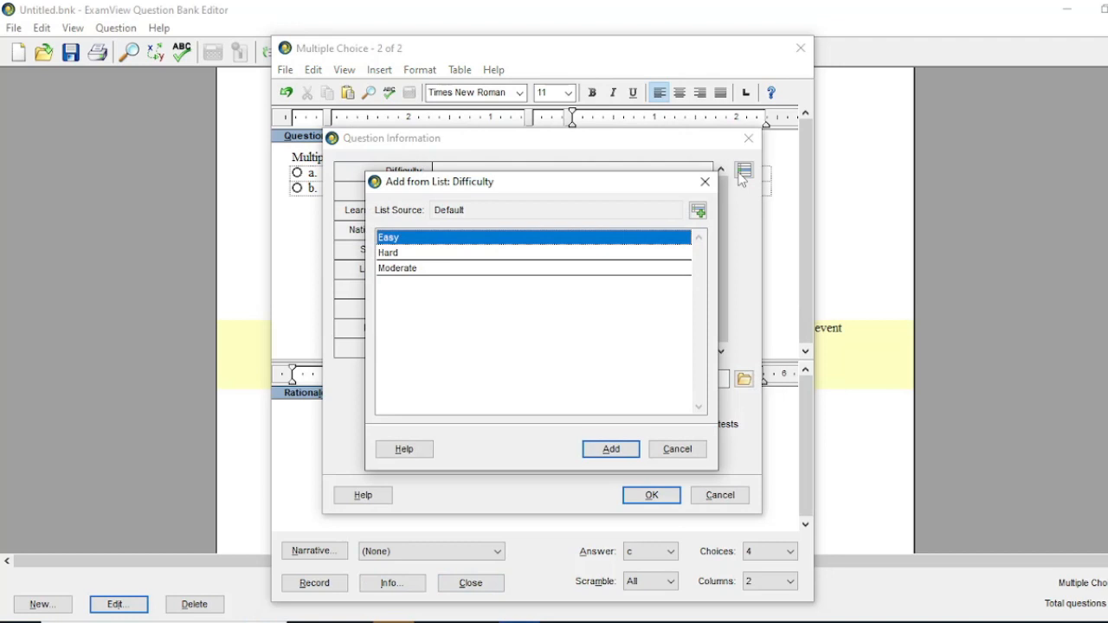
click(473, 252)
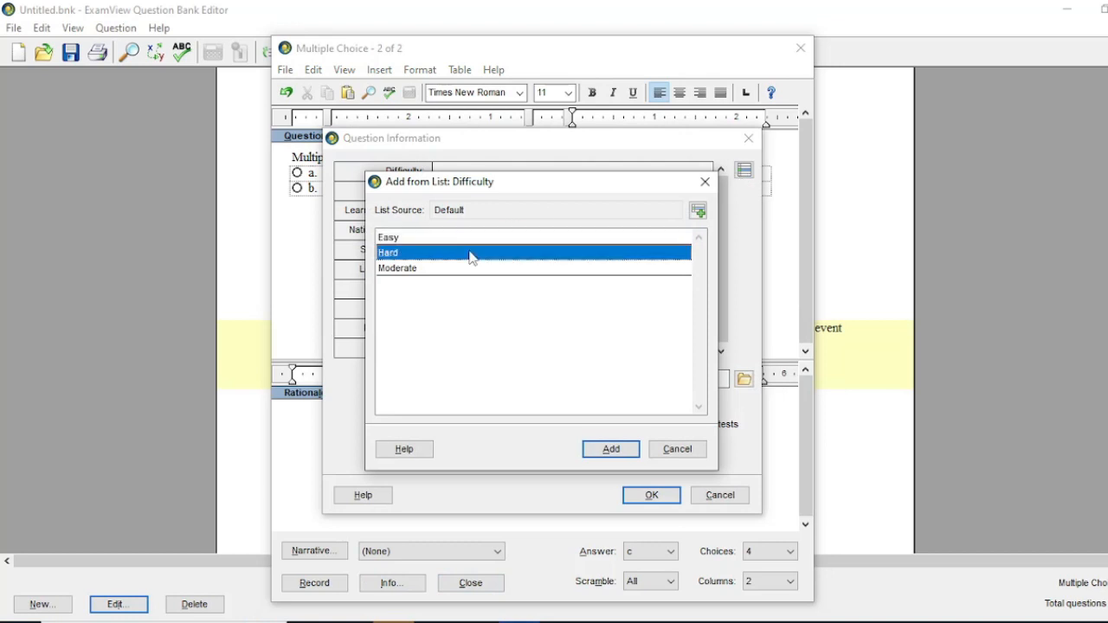
click(616, 452)
click(651, 496)
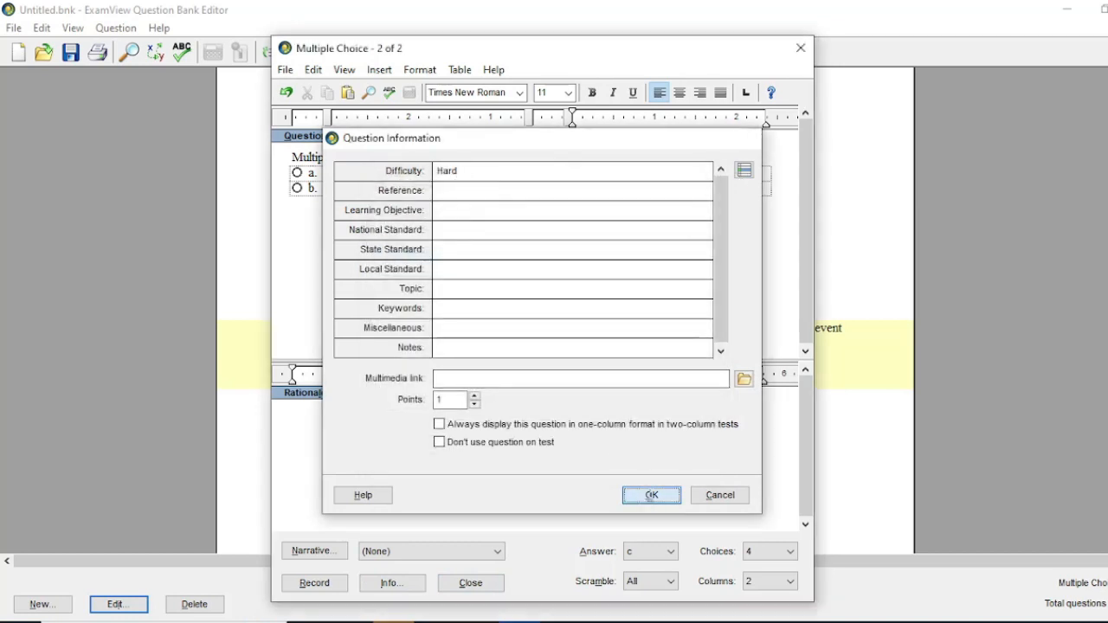
click(314, 584)
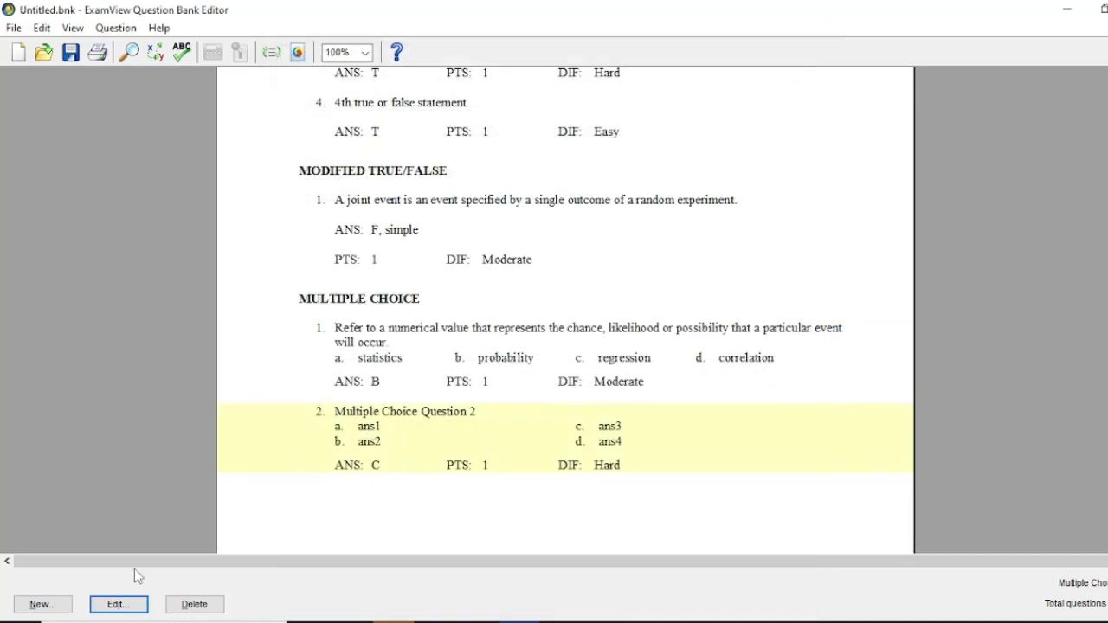
Create a third Multiple Choice question with the text "MCQ number 3"
click(38, 604)
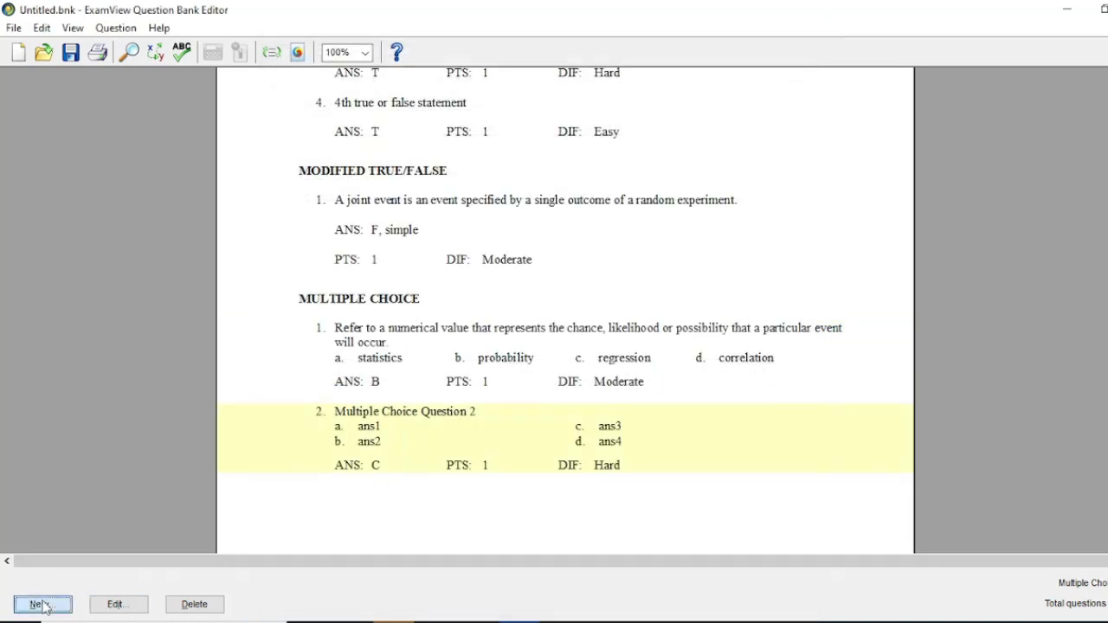
click(660, 414)
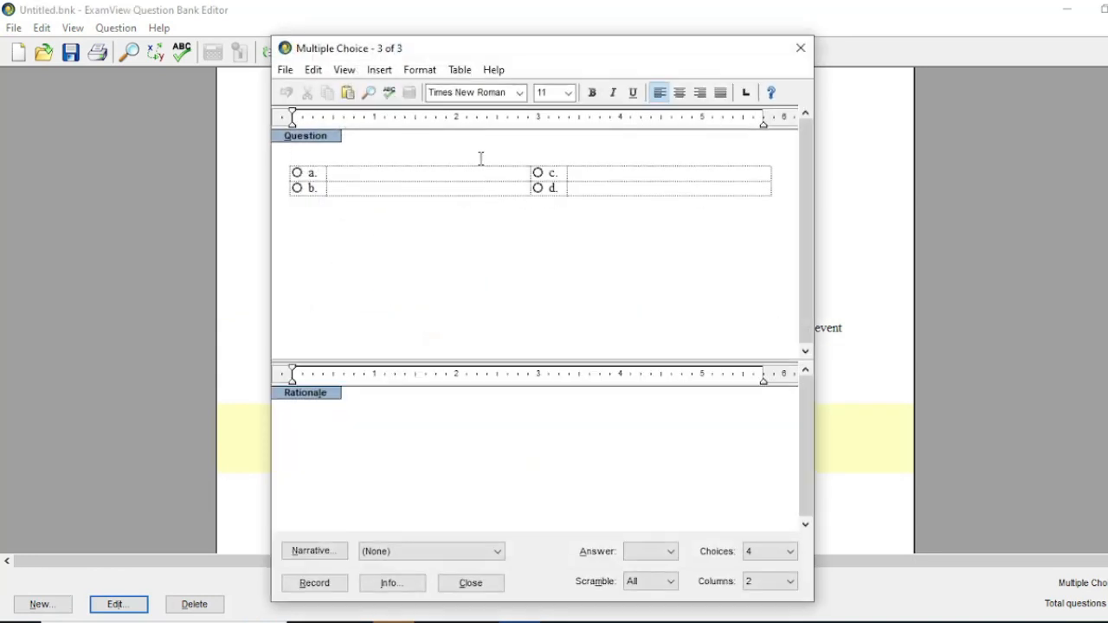
text(MCQ numb)
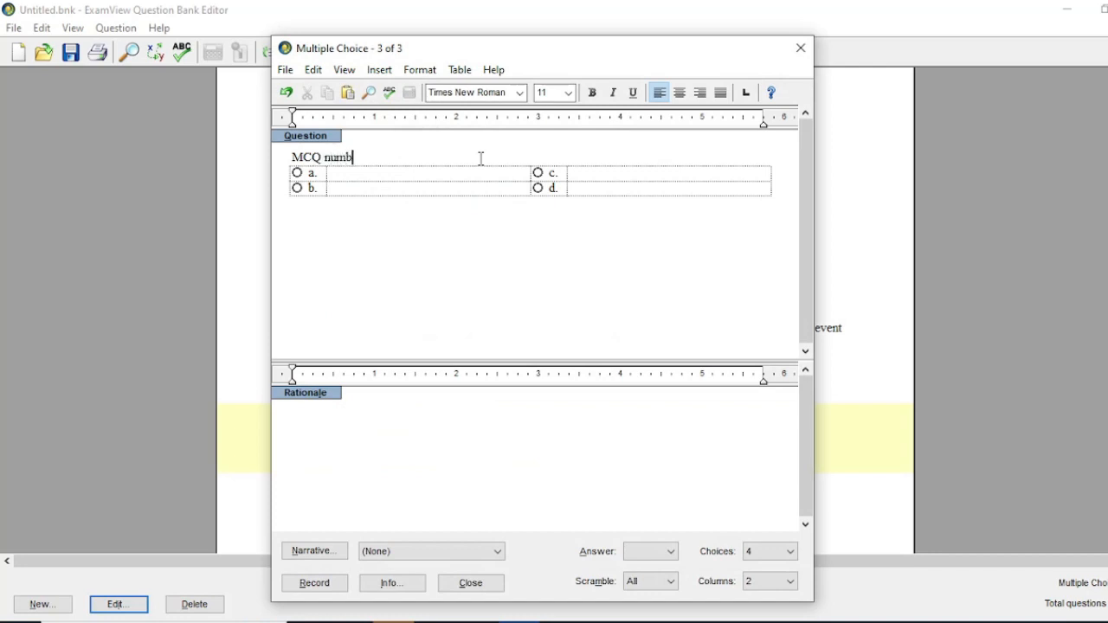
text(e3)
key(BackSpace)
key(BackSpace)
key(BackSpace)
text(r 3)
Enter the choices answer 1, answer 2, answer 3 and answer 4 for a to d, and mark d as the correct answer
click(477, 174)
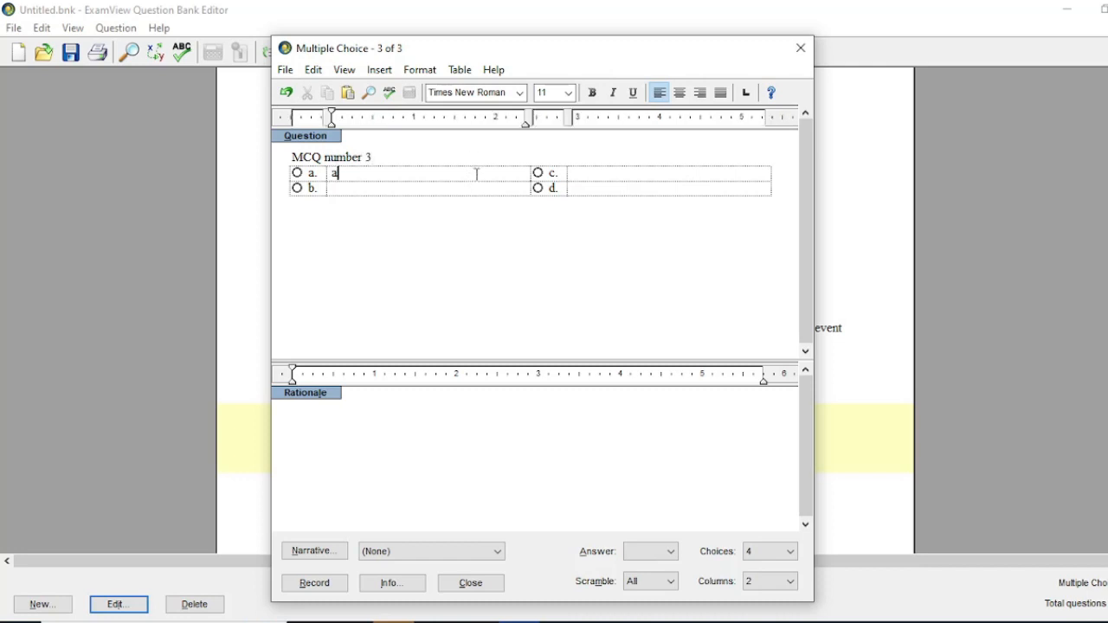
text(asn)
key(BackSpace)
key(BackSpace)
text(ns)
text(wer )
text(1 )
text(answer 2)
key(Tab)
text(answer )
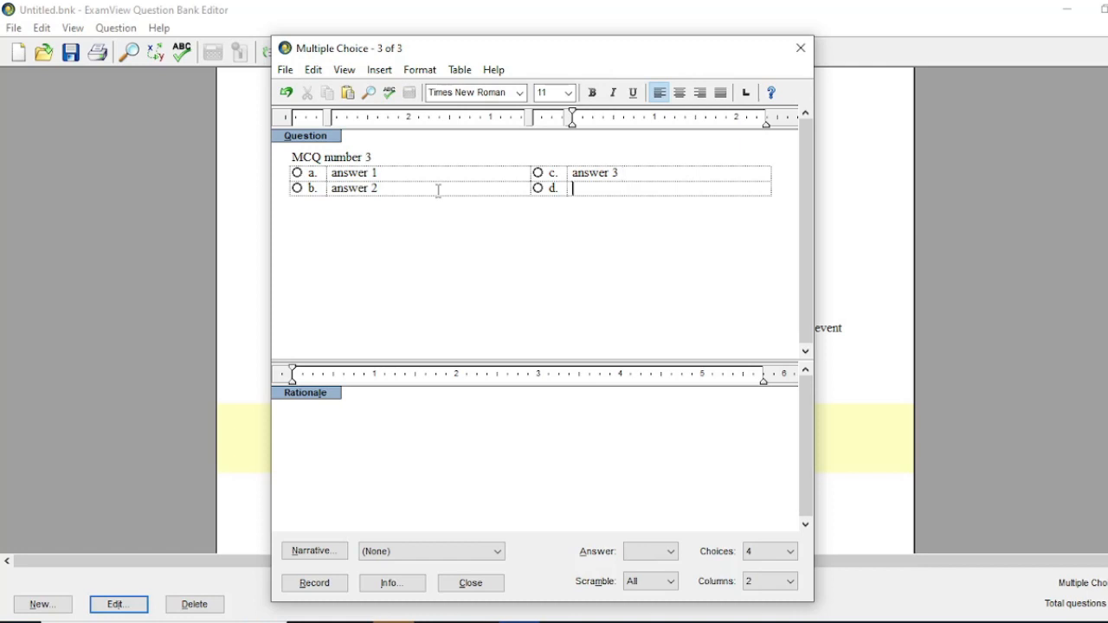
text(answer 4)
click(538, 189)
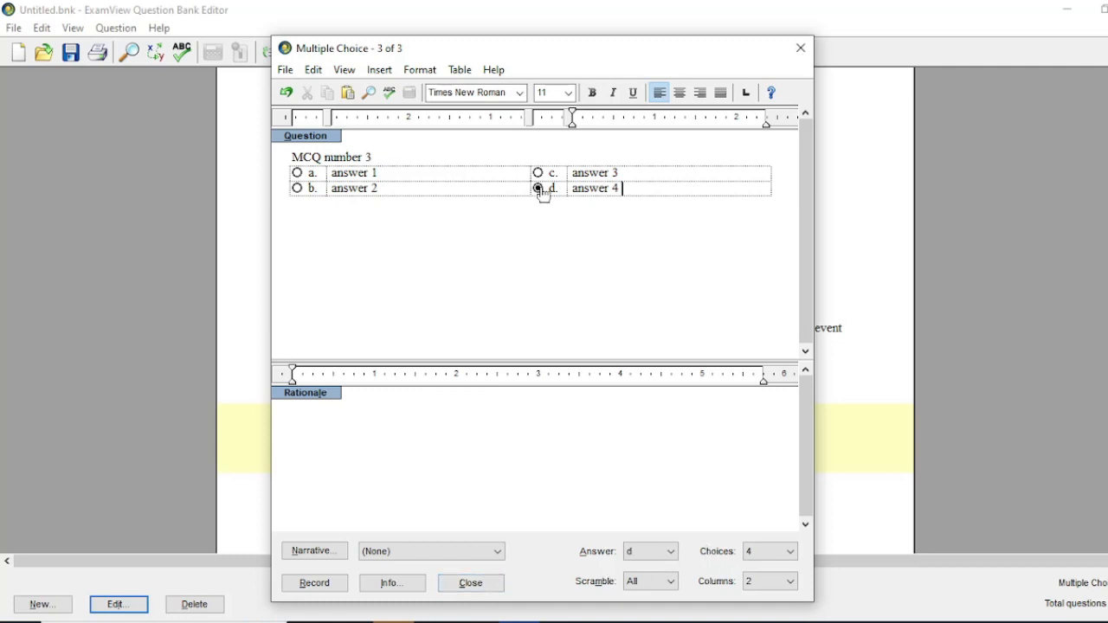
Set the third Multiple Choice question's difficulty to Moderate and record it in the question bank
click(392, 583)
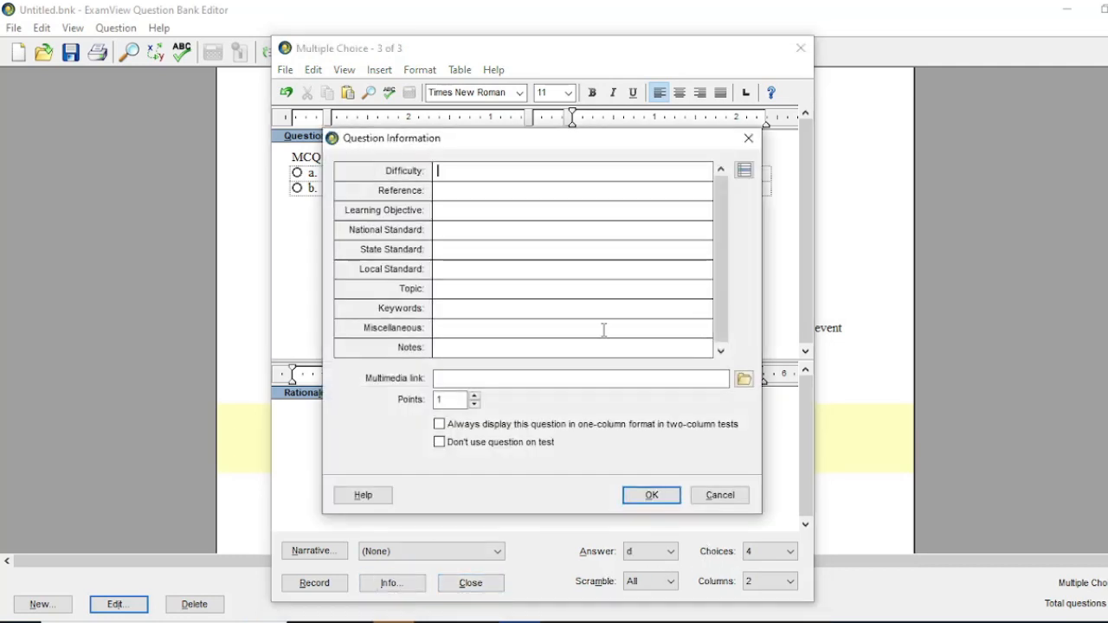
click(745, 171)
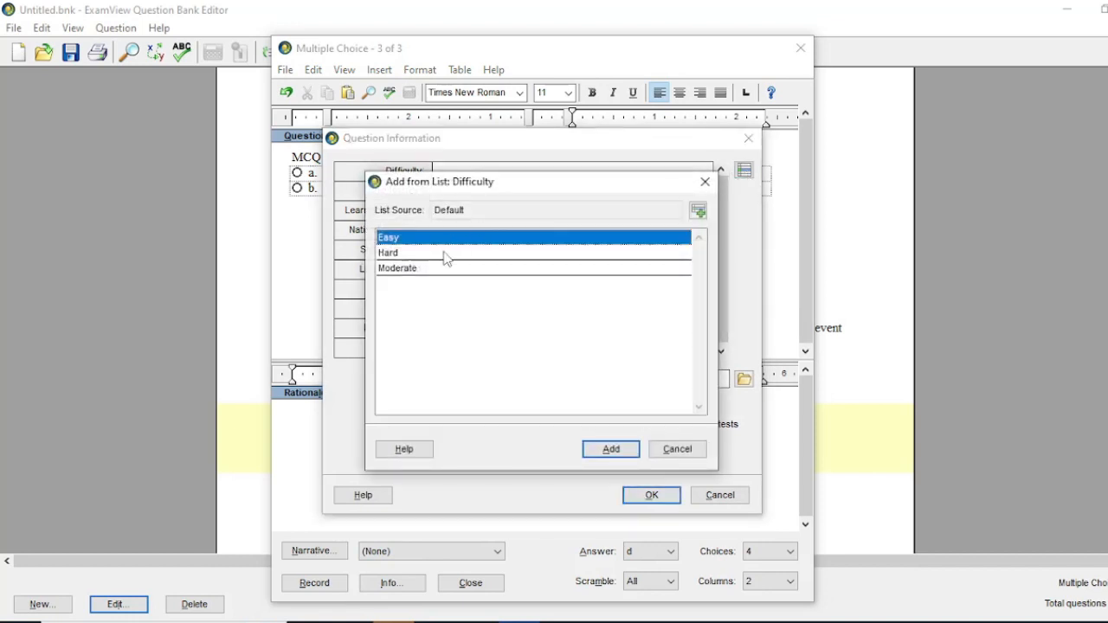
click(702, 184)
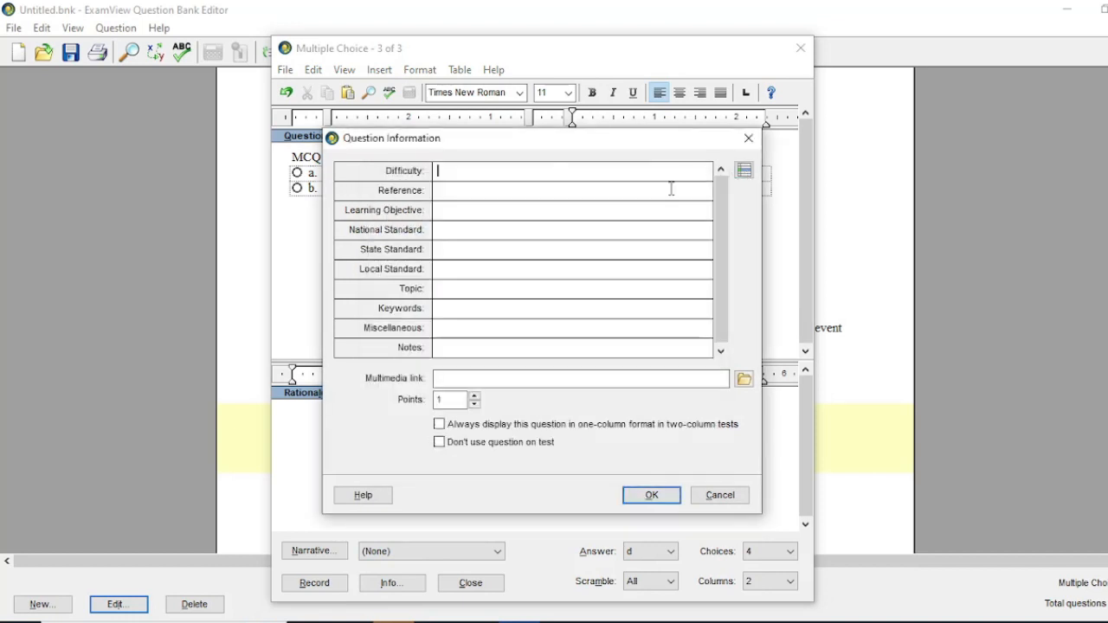
click(743, 170)
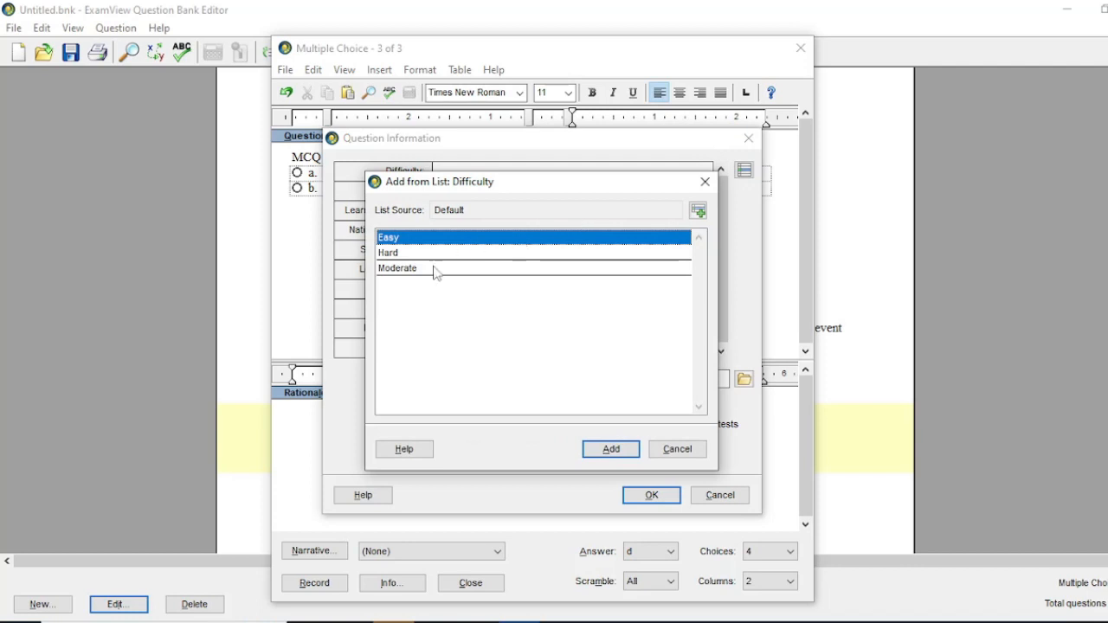
click(437, 270)
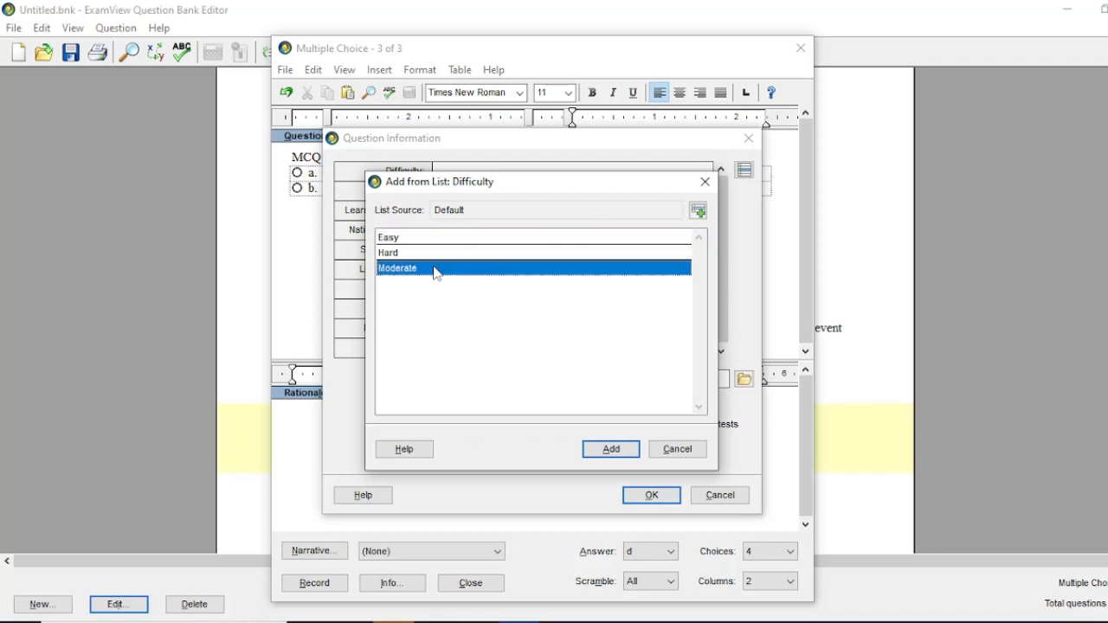
click(612, 449)
click(650, 495)
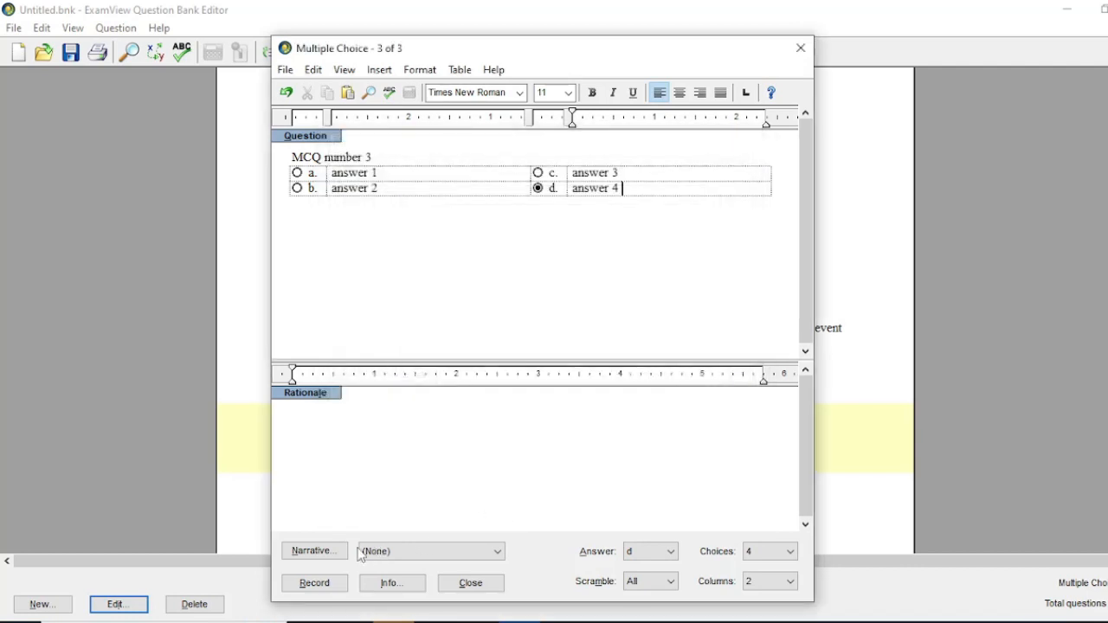
click(315, 585)
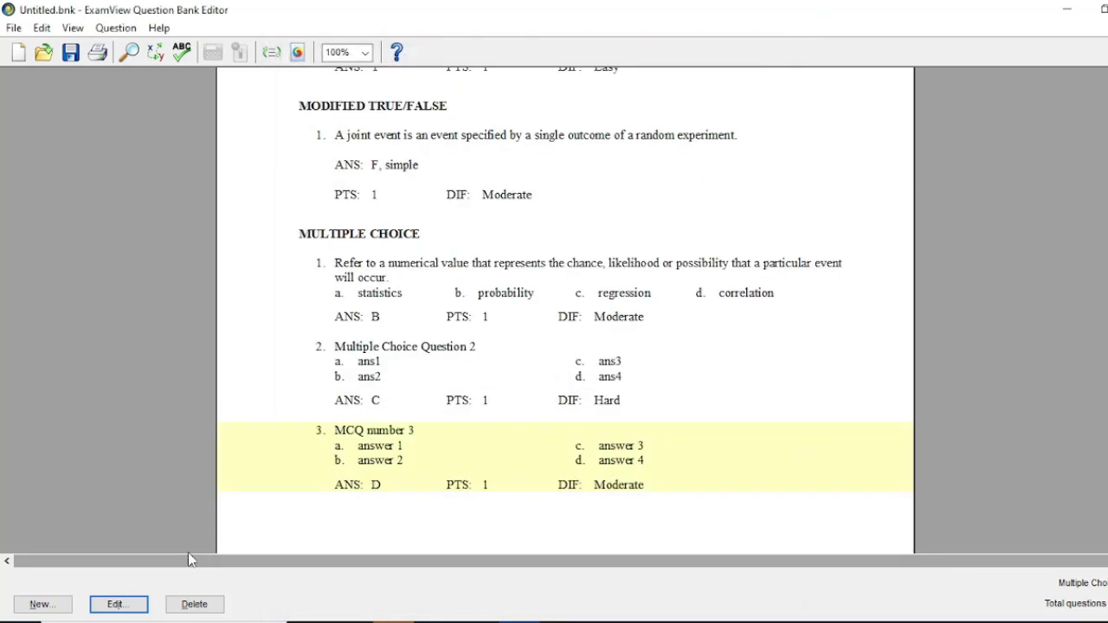
Create a fourth Multiple Choice question with the text "MCQ number 4"
click(39, 604)
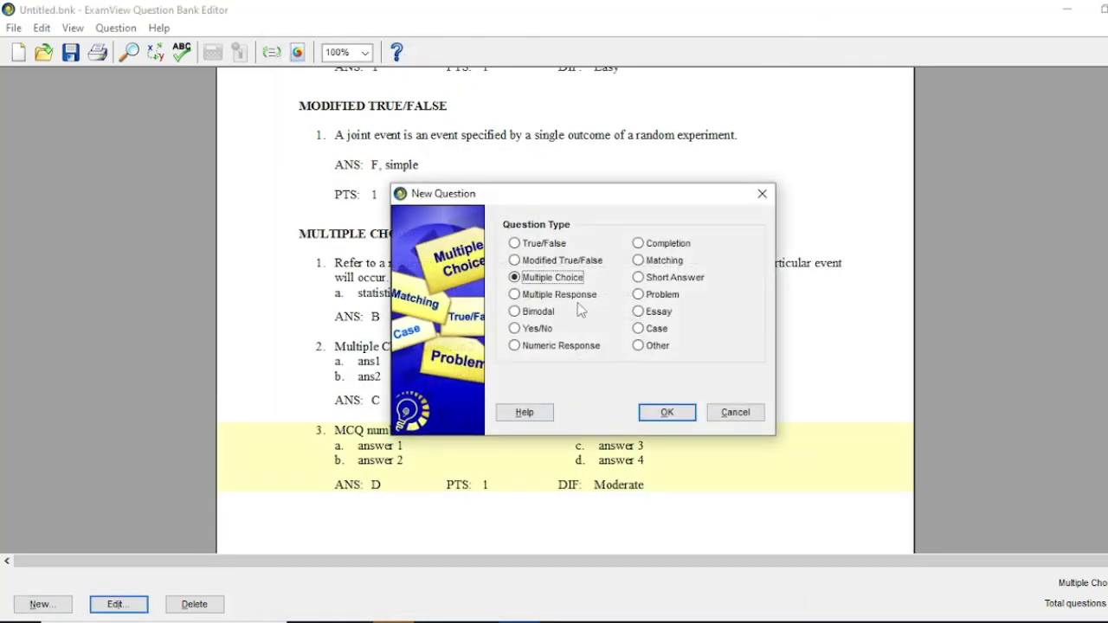
click(666, 415)
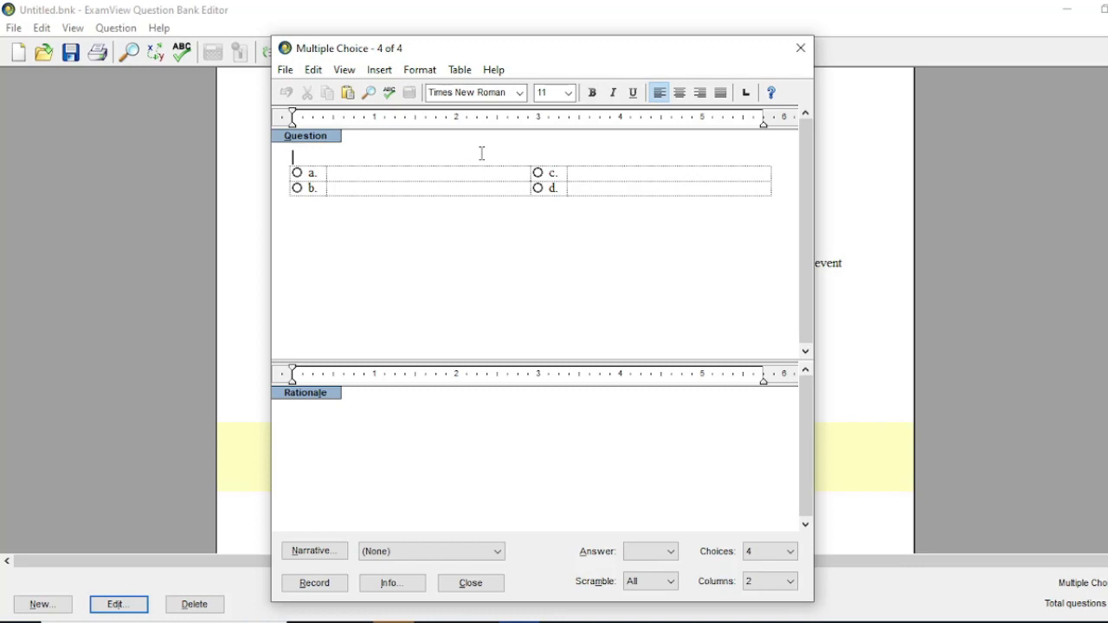
text(MCQ numbe)
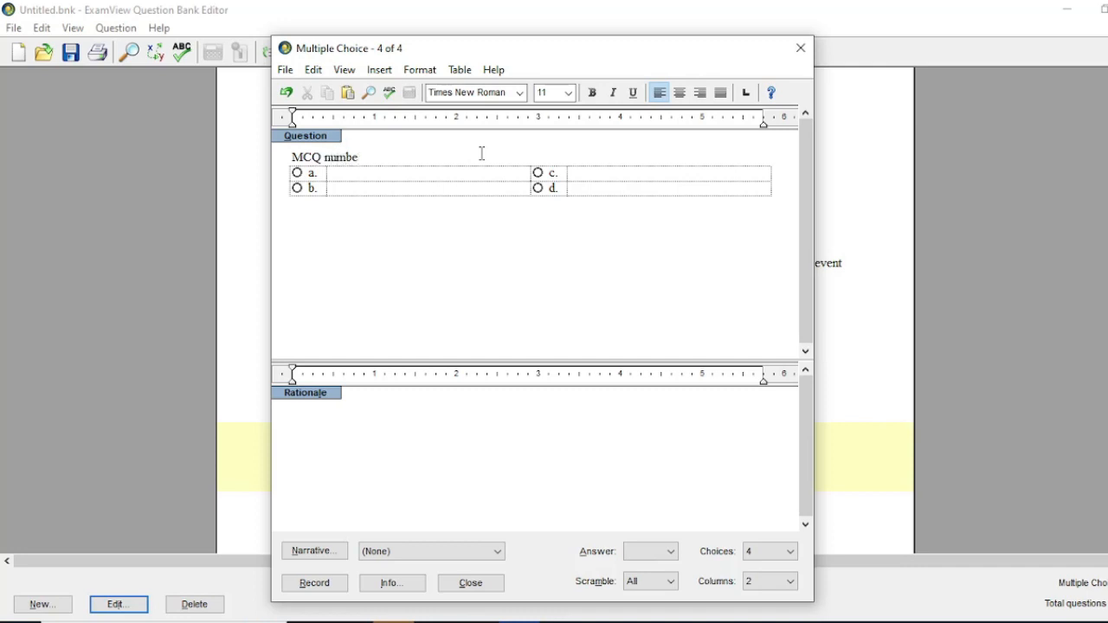
text(r 4)
Fill choice a with a long string of the letter a and arrange the answer choices in 1 column
click(484, 174)
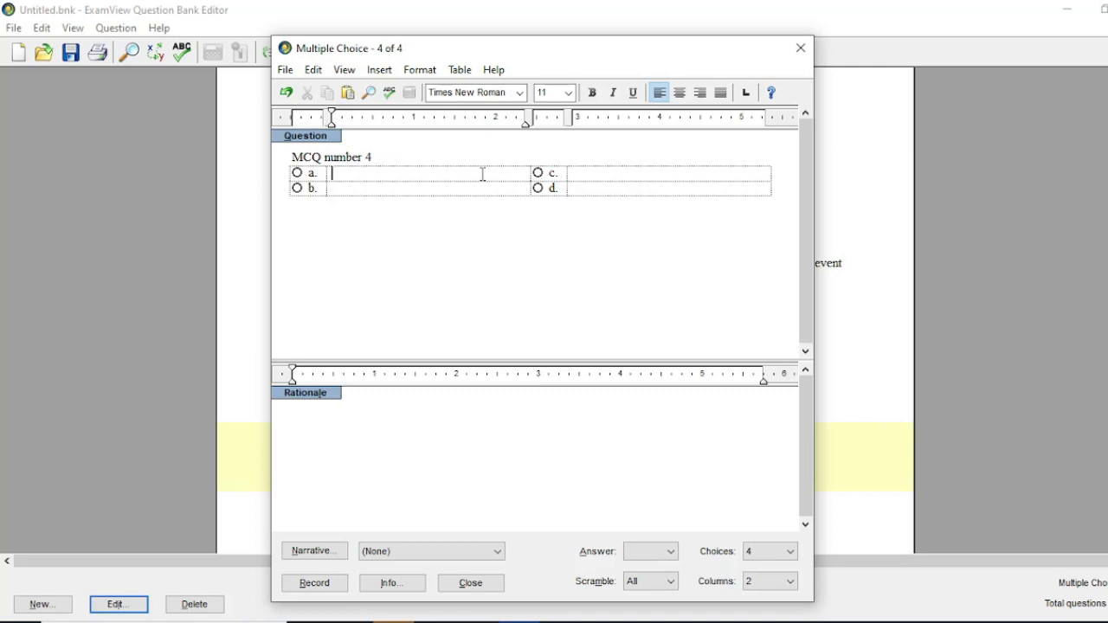
text(aaaaaaaaaaaaaaaaaaaa)
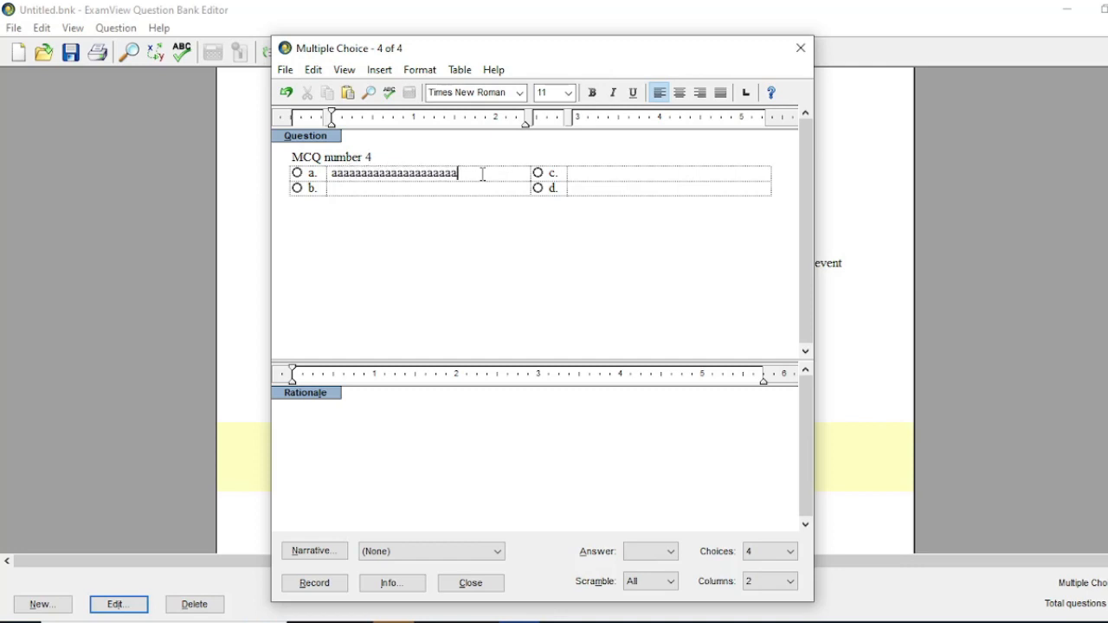
text(aaaaaaaaaaaaaaa)
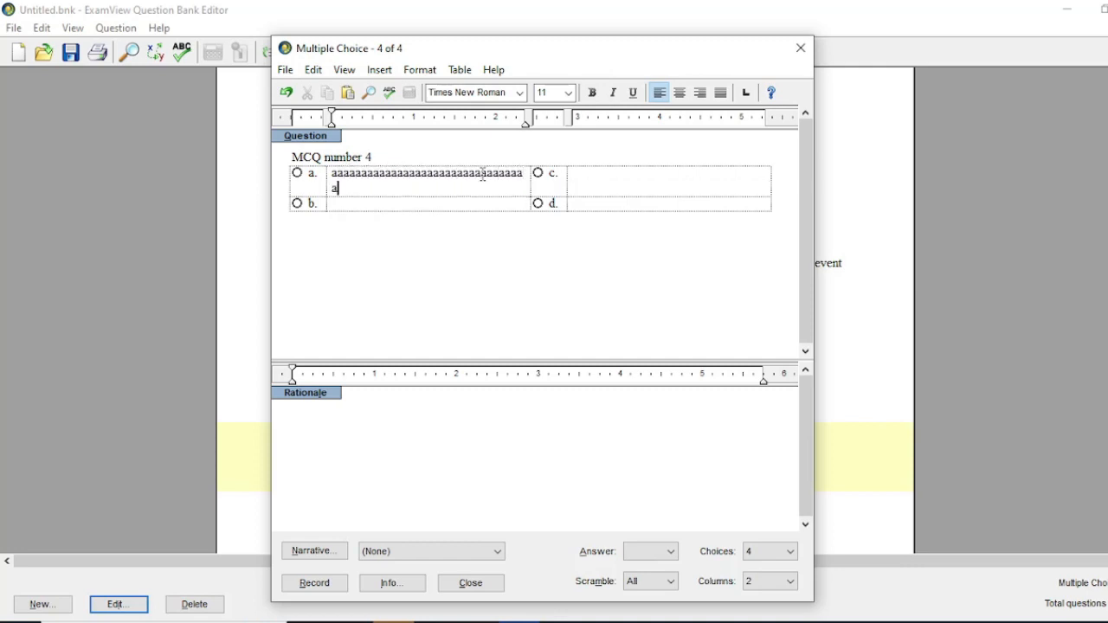
text(aaaaa)
click(788, 583)
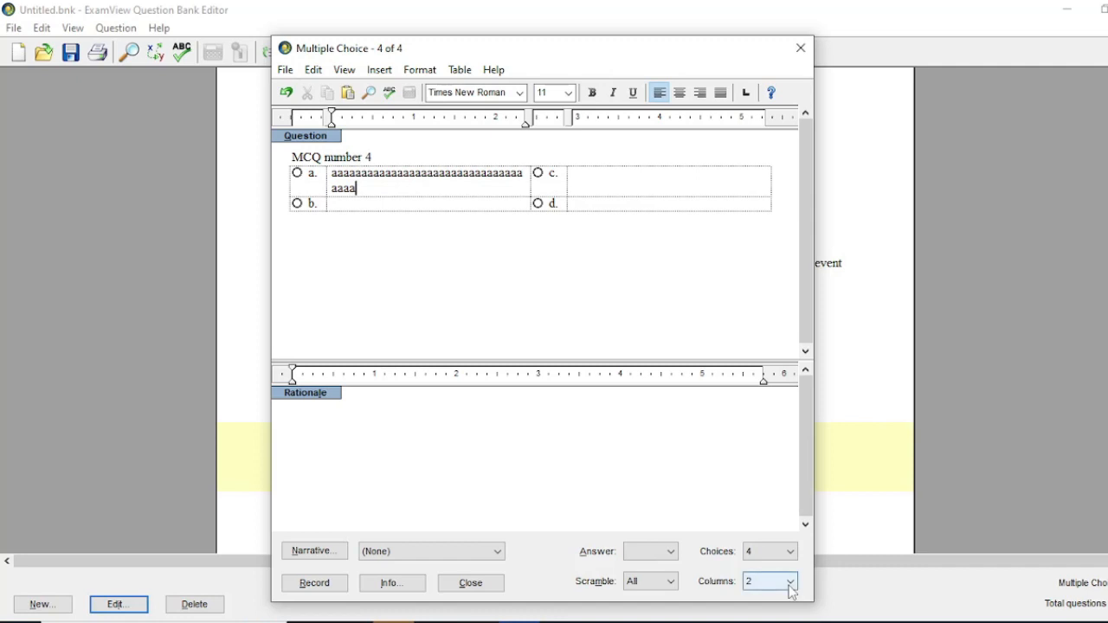
click(762, 597)
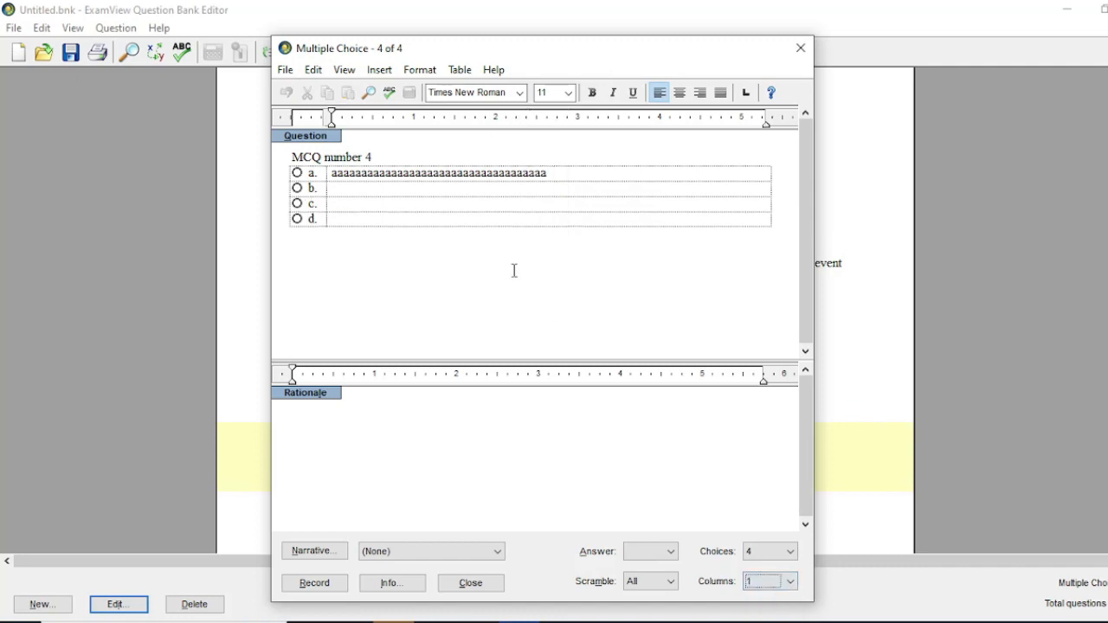
Fill choice b with a long string of the letter b as placeholder text
click(543, 189)
text(aaaaaaaaaaaa)
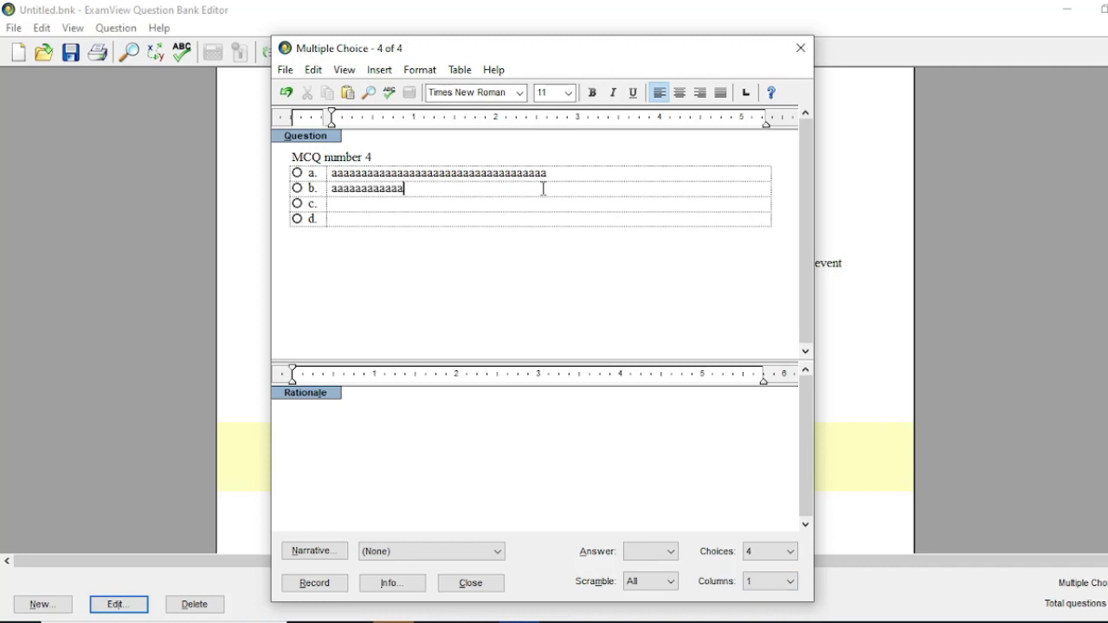
text(bbbbbbbbbbbbbbb)
key(BackSpace)
key(BackSpace)
key(BackSpace)
key(BackSpace)
key(BackSpace)
key(BackSpace)
key(BackSpace)
key(BackSpace)
key(BackSpace)
key(BackSpace)
key(BackSpace)
key(BackSpace)
key(BackSpace)
key(BackSpace)
key(BackSpace)
key(BackSpace)
key(BackSpace)
key(BackSpace)
key(BackSpace)
key(BackSpace)
text(bbbbbbbbbbbbbbbbbbbbbbbbbbbbbbbbbbbbbbbb)
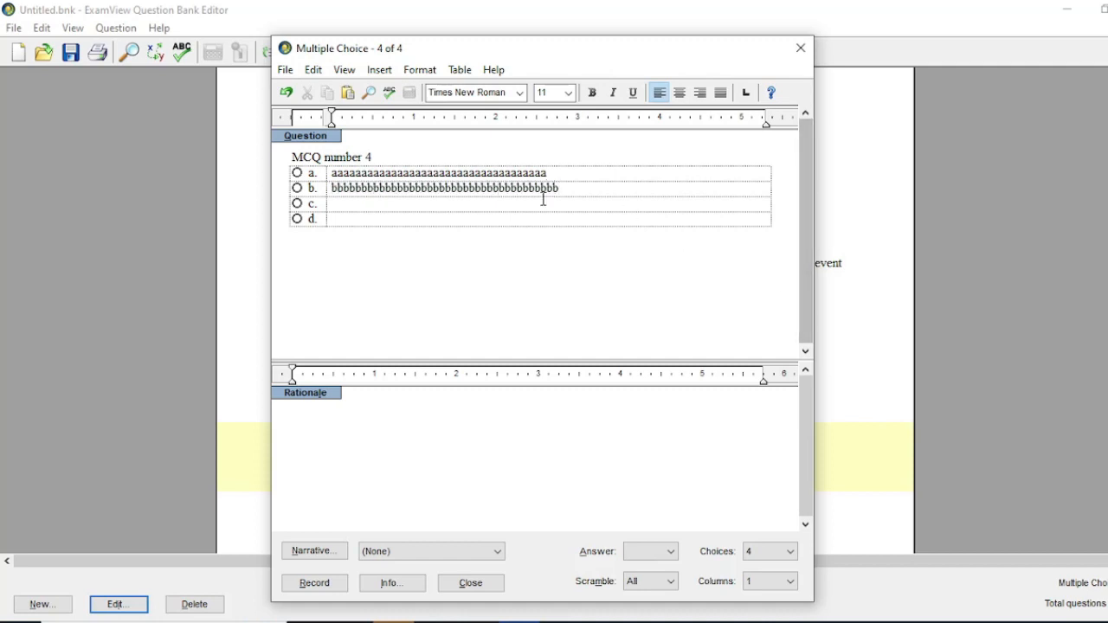
Fill choice c with a long string of the letter c and enter "None of the above" as choice d
click(543, 204)
text(cccccccccccccccccccccccccccccccccccccccccccccccccc)
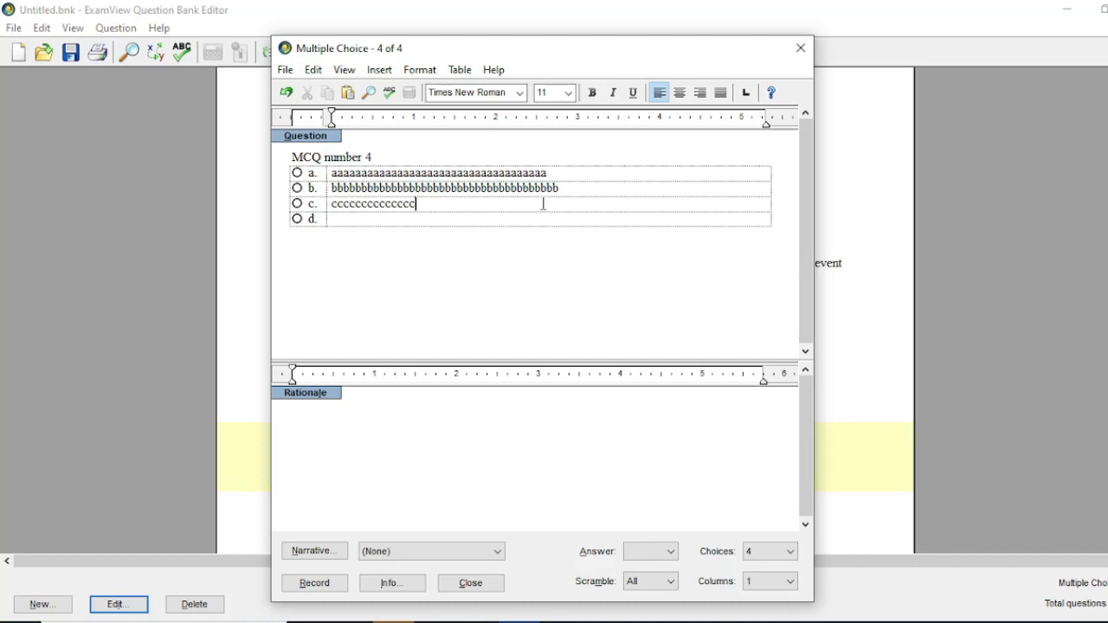
click(534, 221)
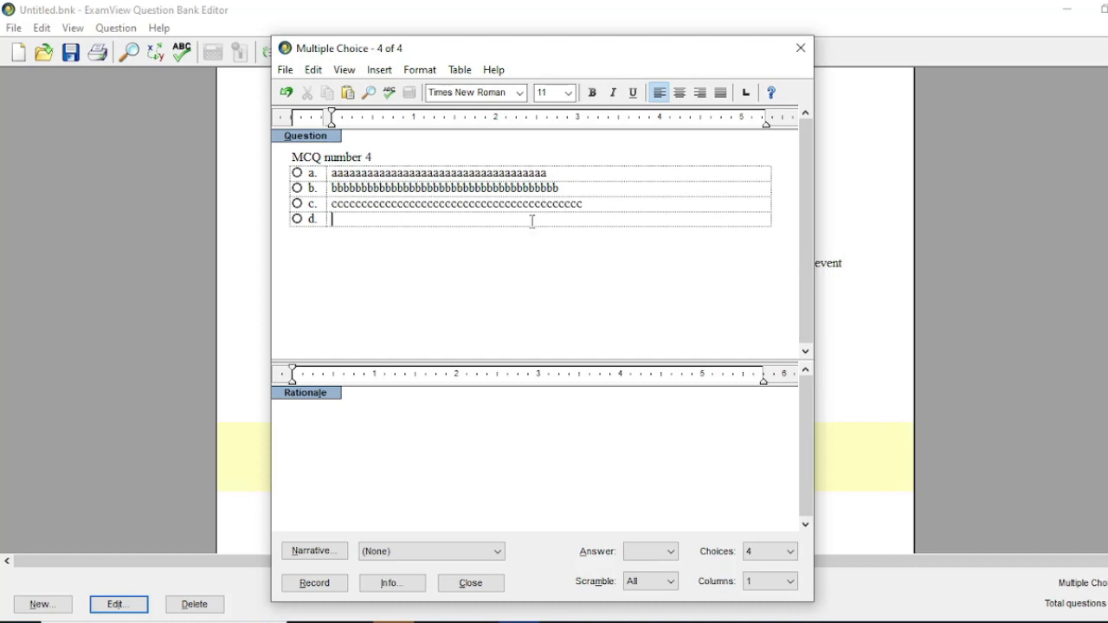
text(None of the above)
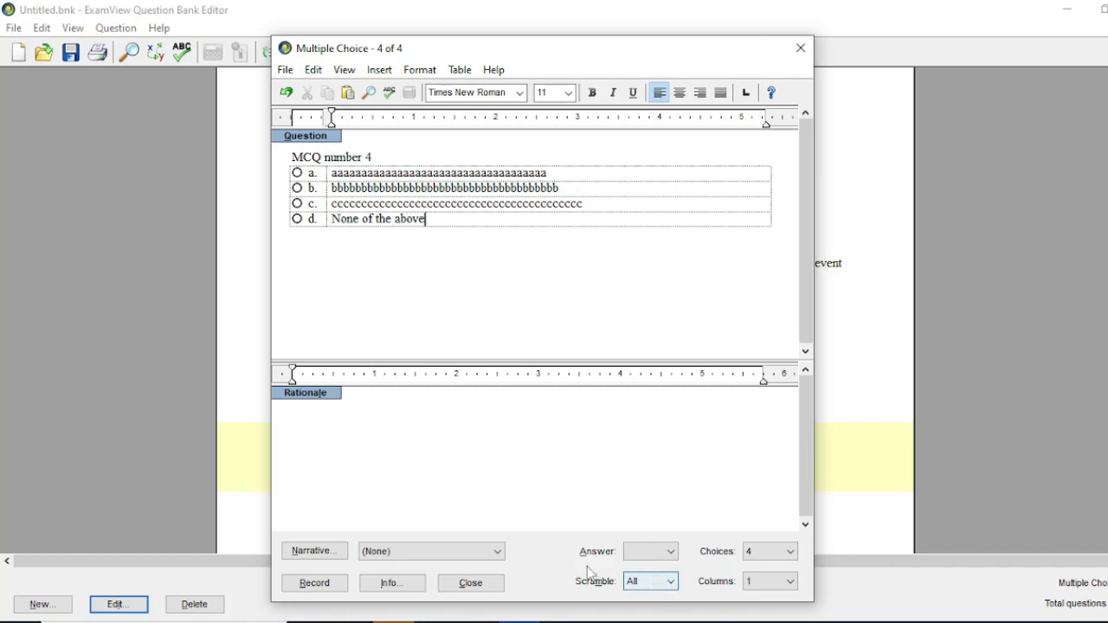
Limit answer scrambling to choices a-c and set the difficulty of the fourth Multiple Choice question to Hard
click(674, 584)
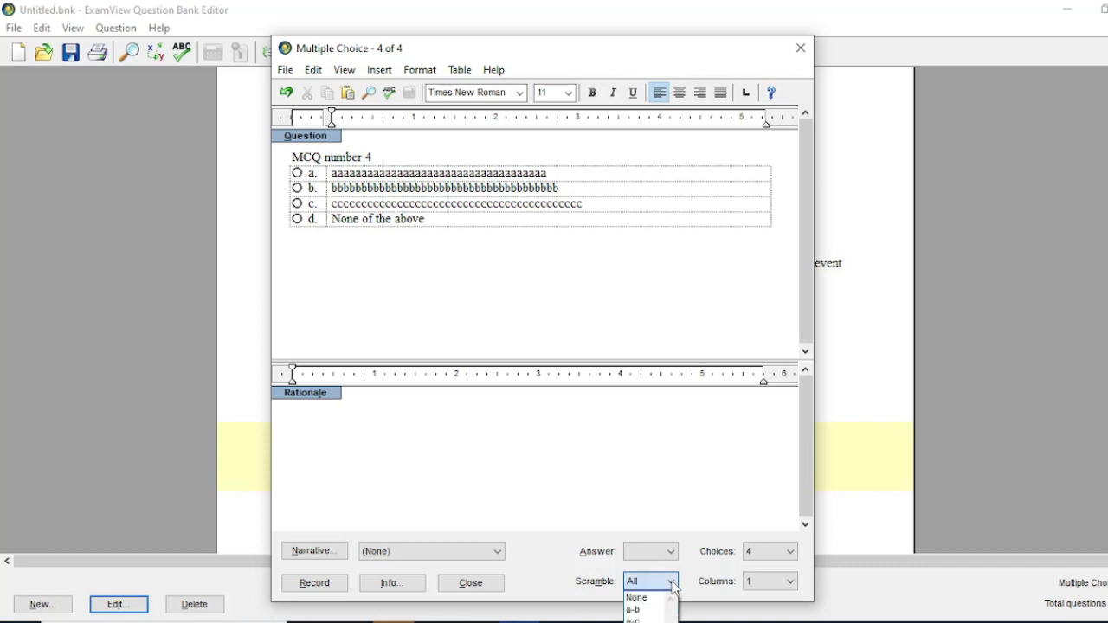
click(656, 620)
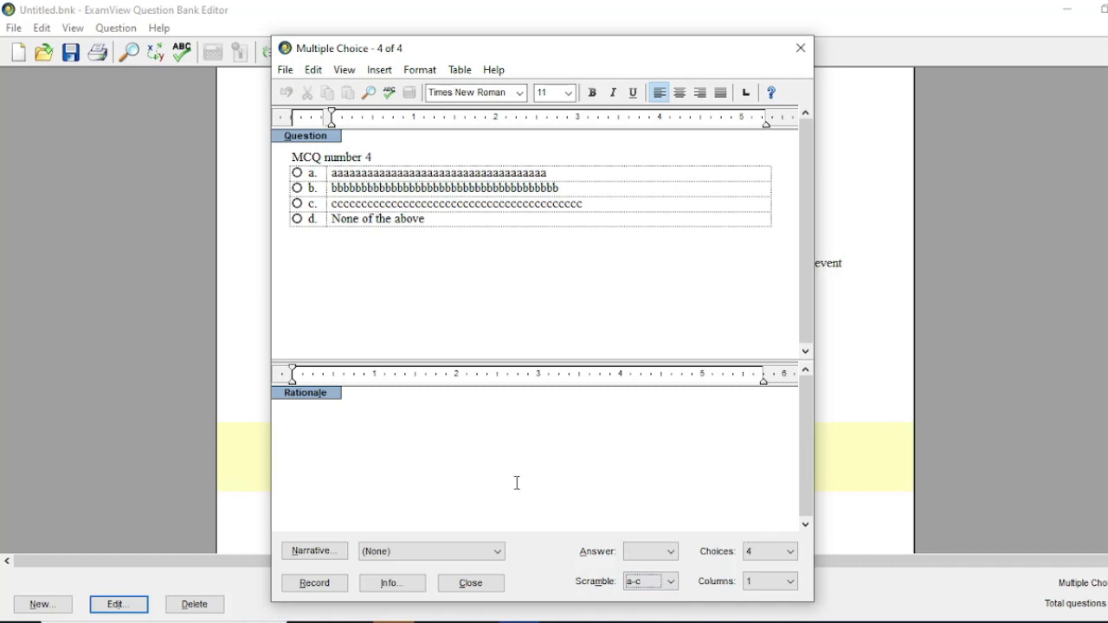
click(409, 588)
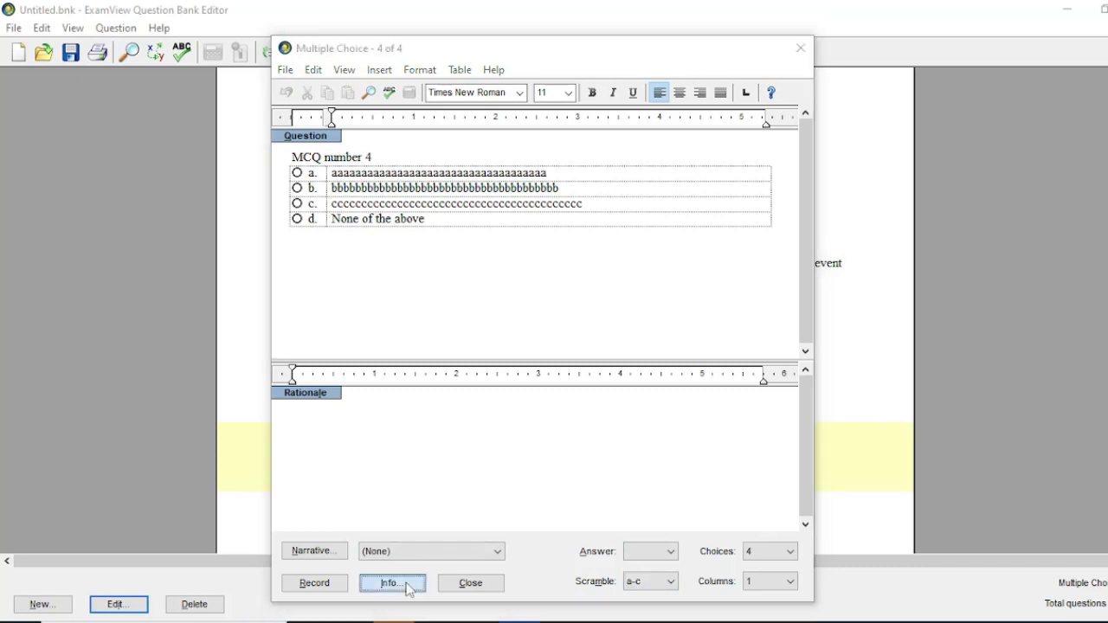
click(744, 171)
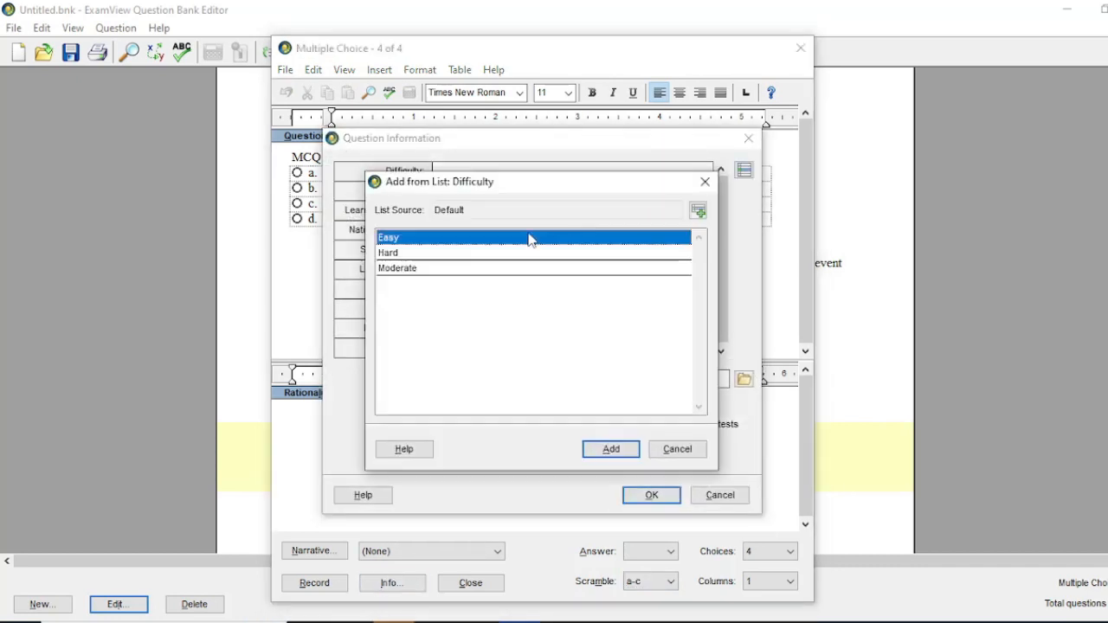
click(490, 252)
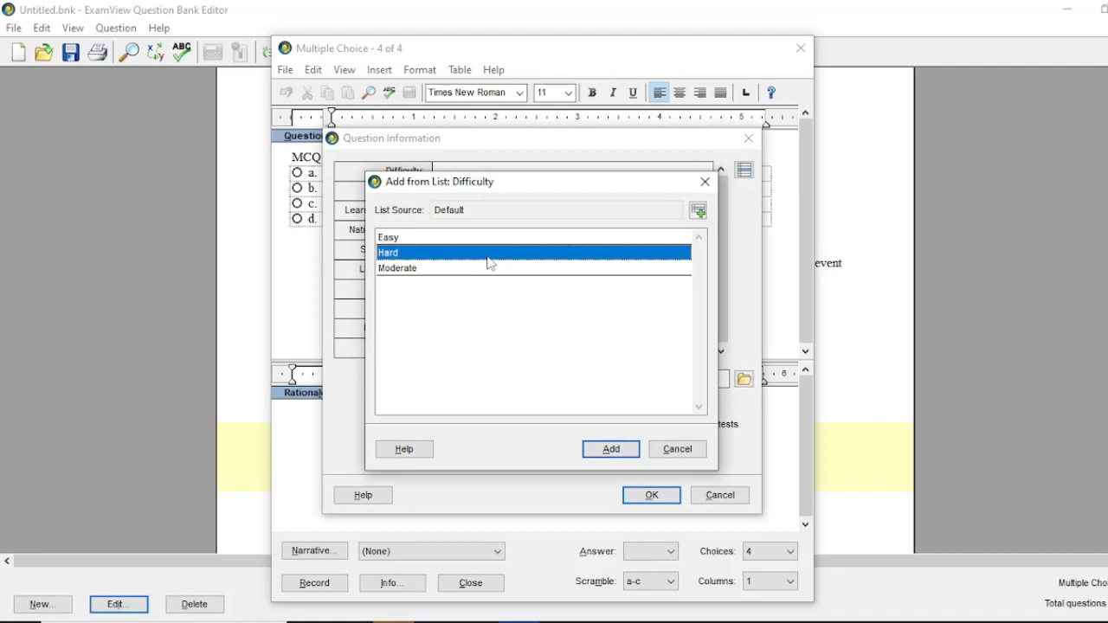
click(595, 448)
click(649, 496)
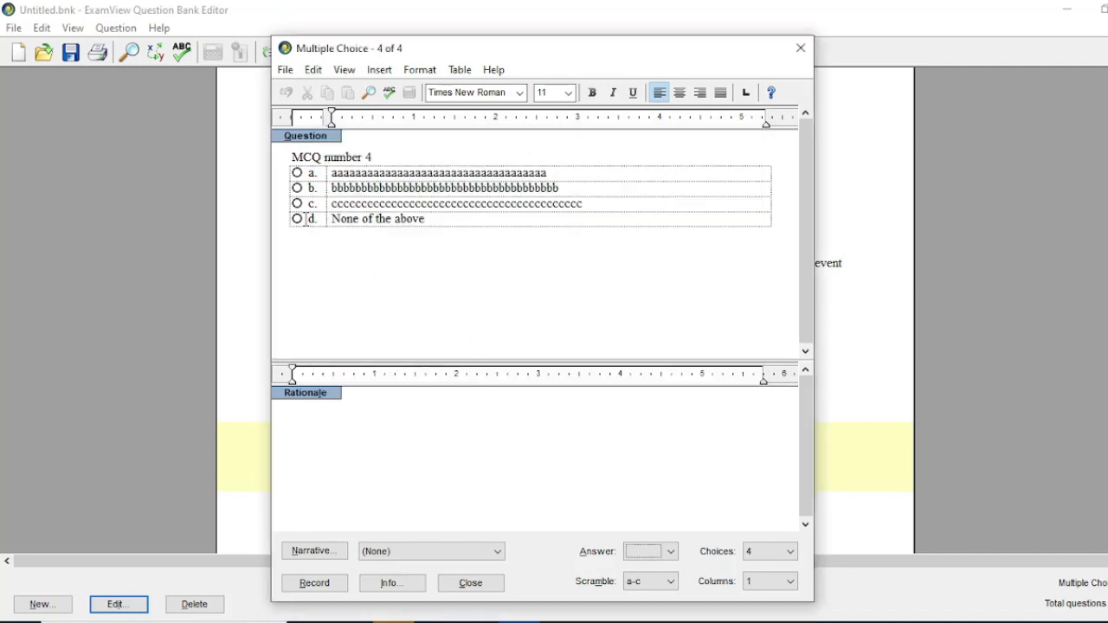
Mark choice d, "None of the above", as the correct answer and record the question in the bank
click(297, 218)
click(314, 582)
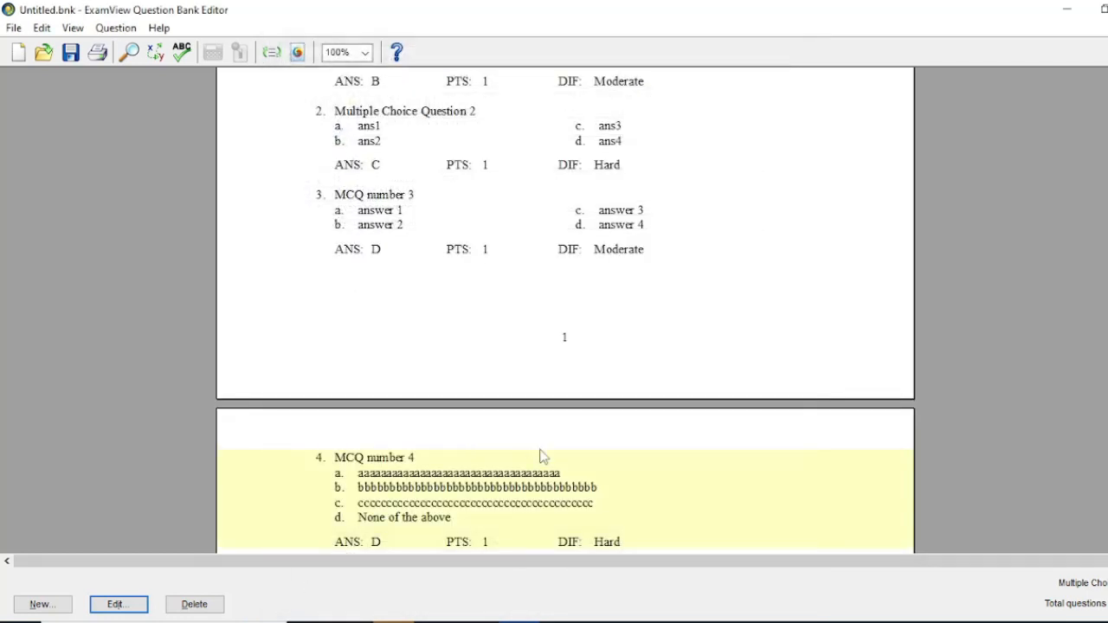
scroll(398, 427, down, 3)
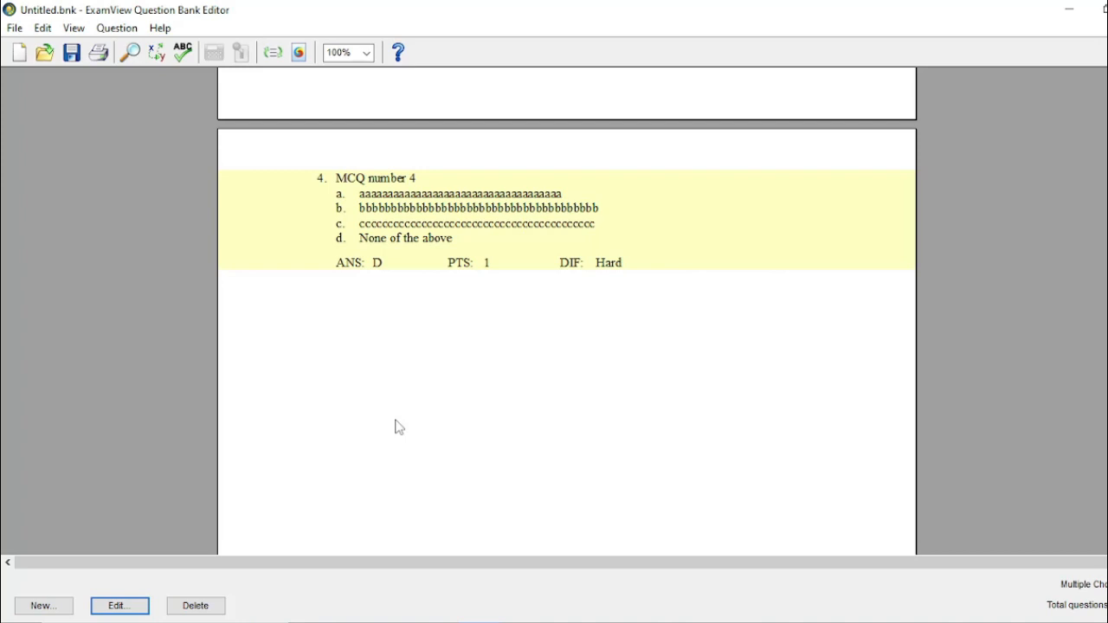
Create a Completion question with the text "Marginal probability refers to the probability P(A) of an occurrence of an event, A described by a single characteristic."
click(44, 606)
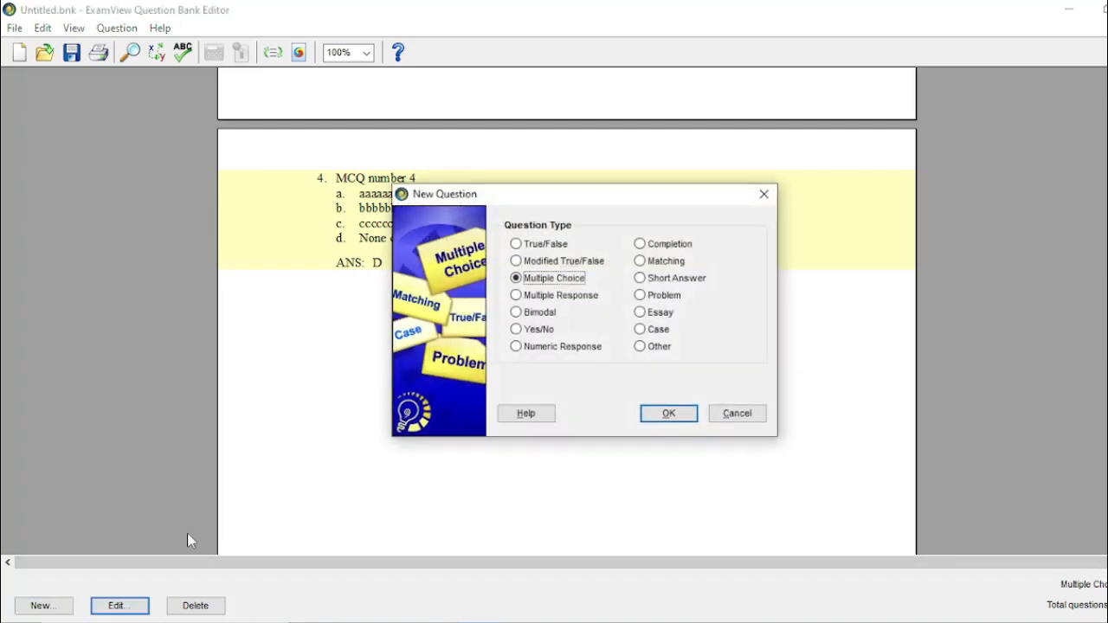
click(641, 245)
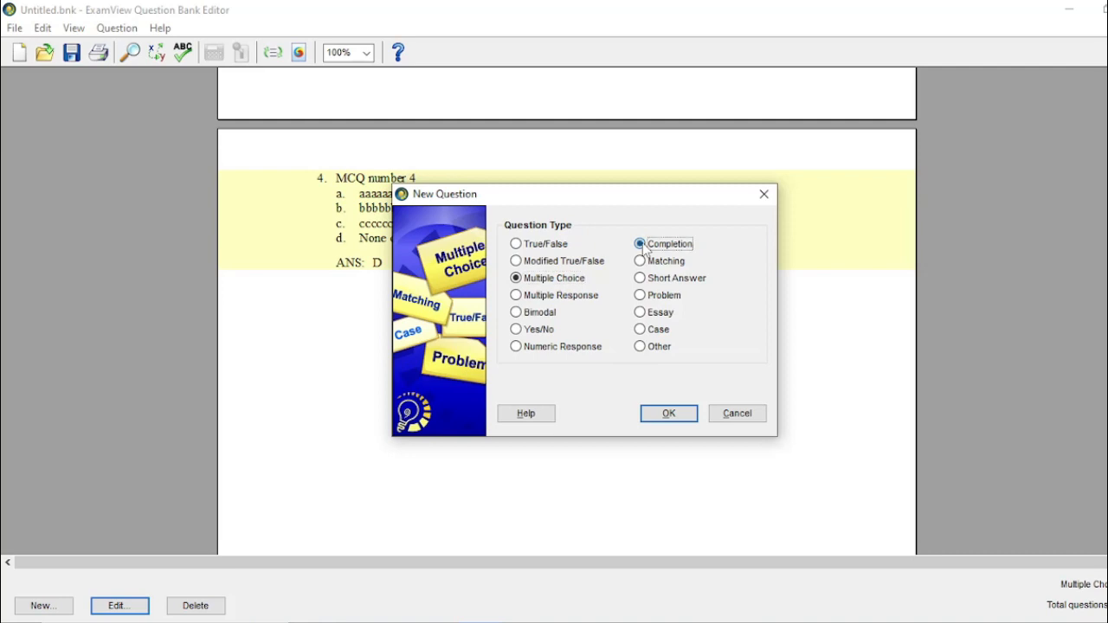
click(663, 416)
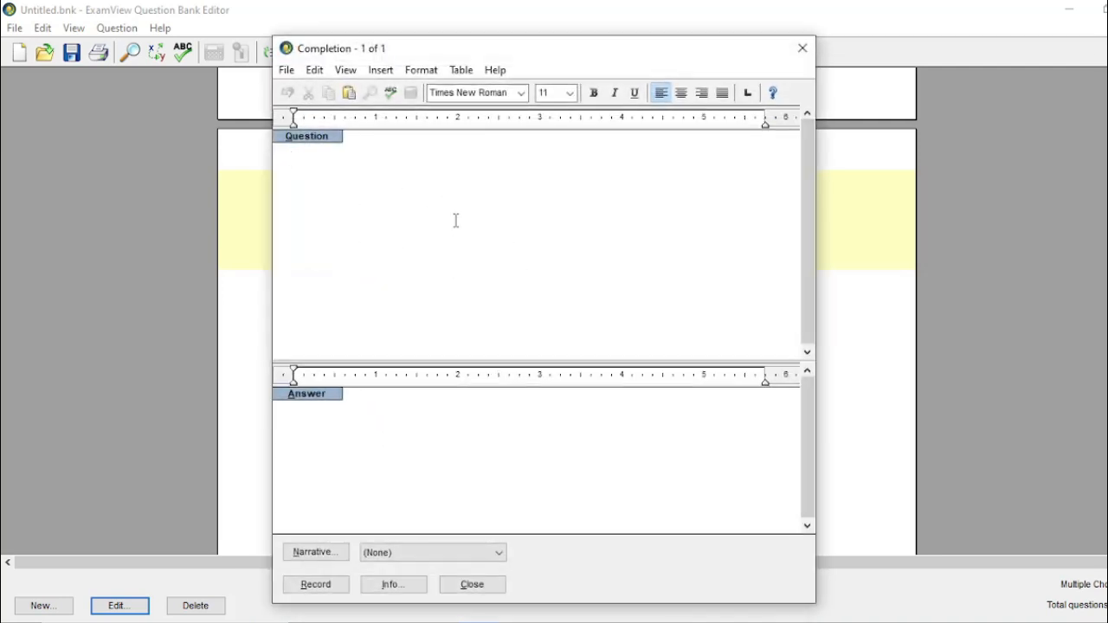
key(alt+Tab)
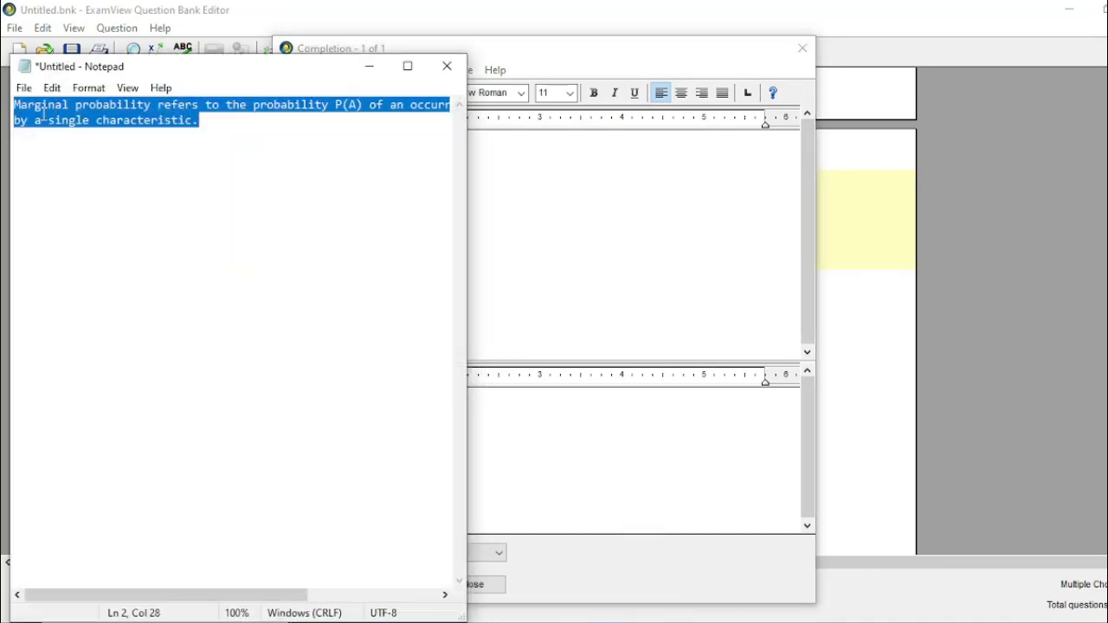
click(552, 183)
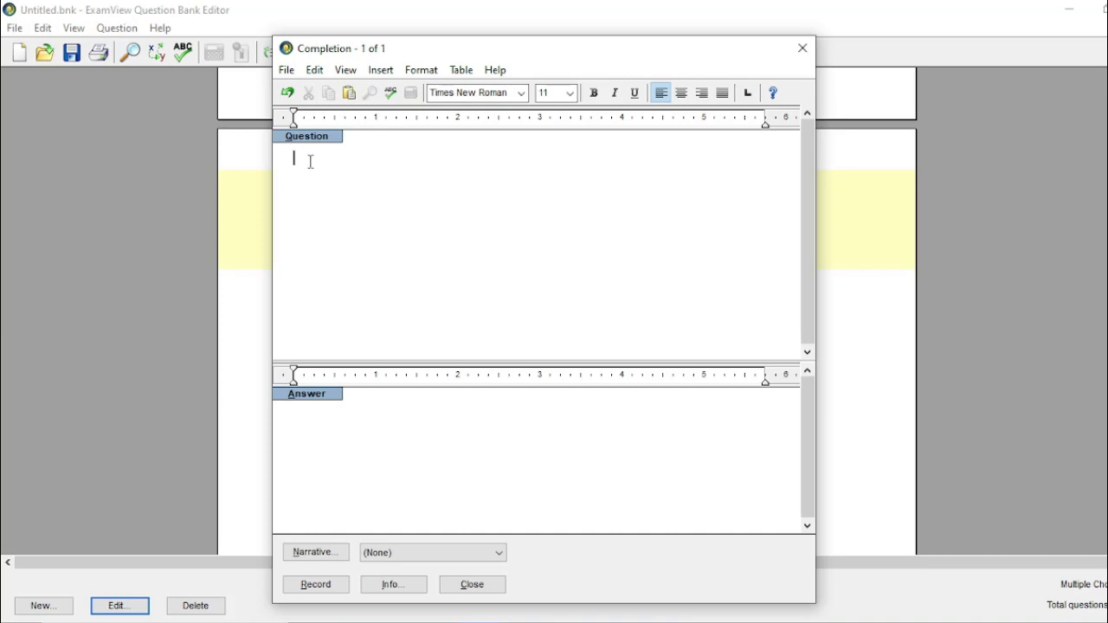
text(Marginal probability refers to the probability P(A) of an occurrence of an event, A described by a single characteristic.)
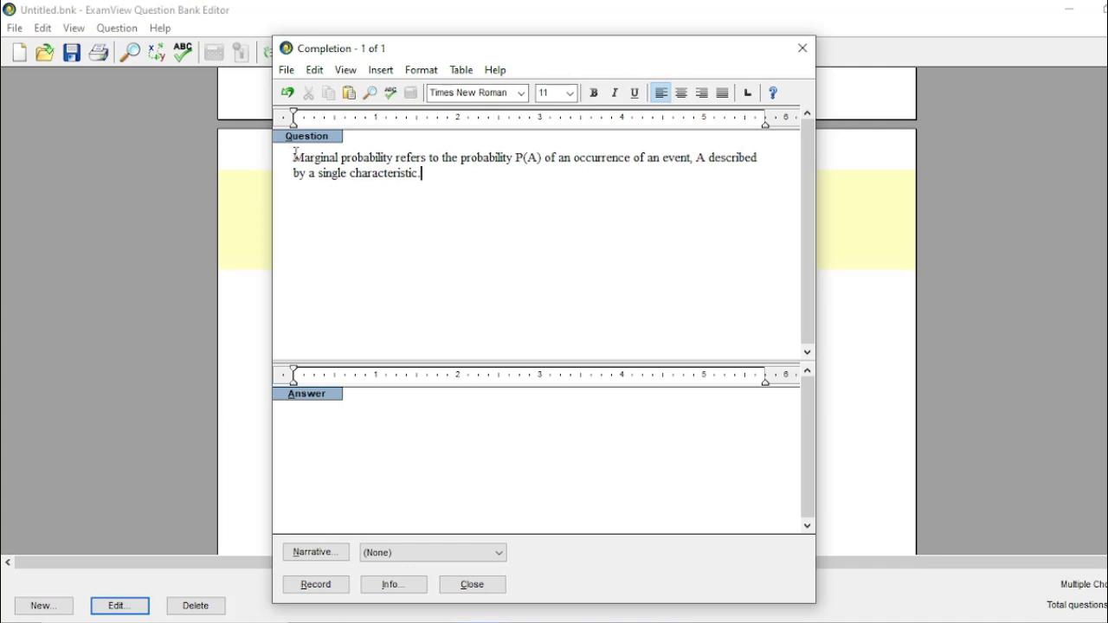
Copy the phrase "Marginal probability" from the question text into the answer of the Completion question
drag(295, 158, 394, 157)
key(ctrl+c)
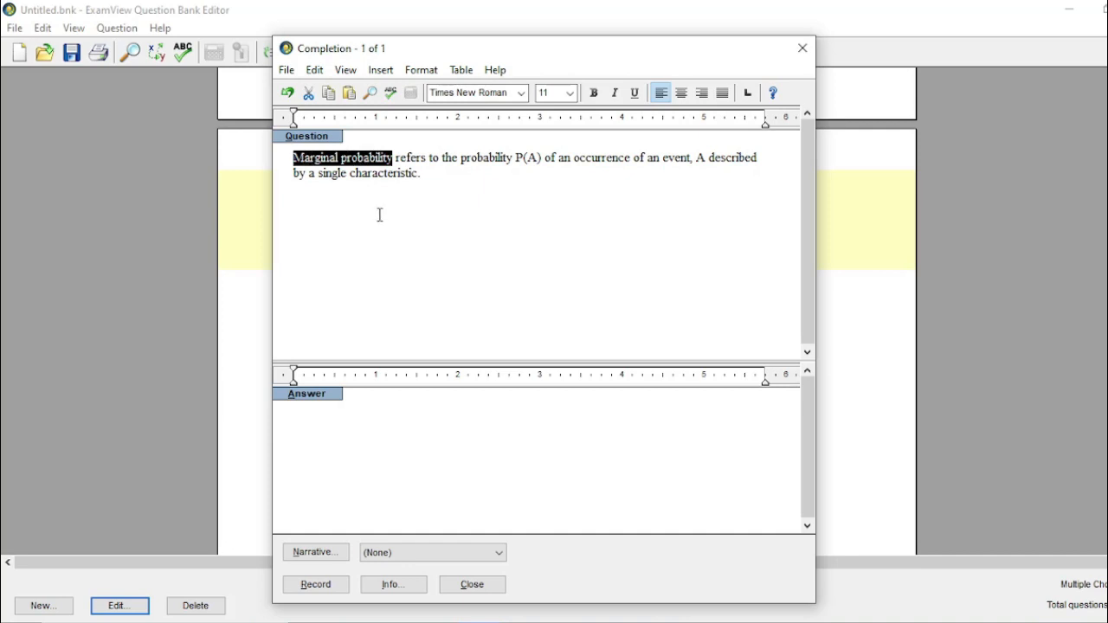
click(367, 433)
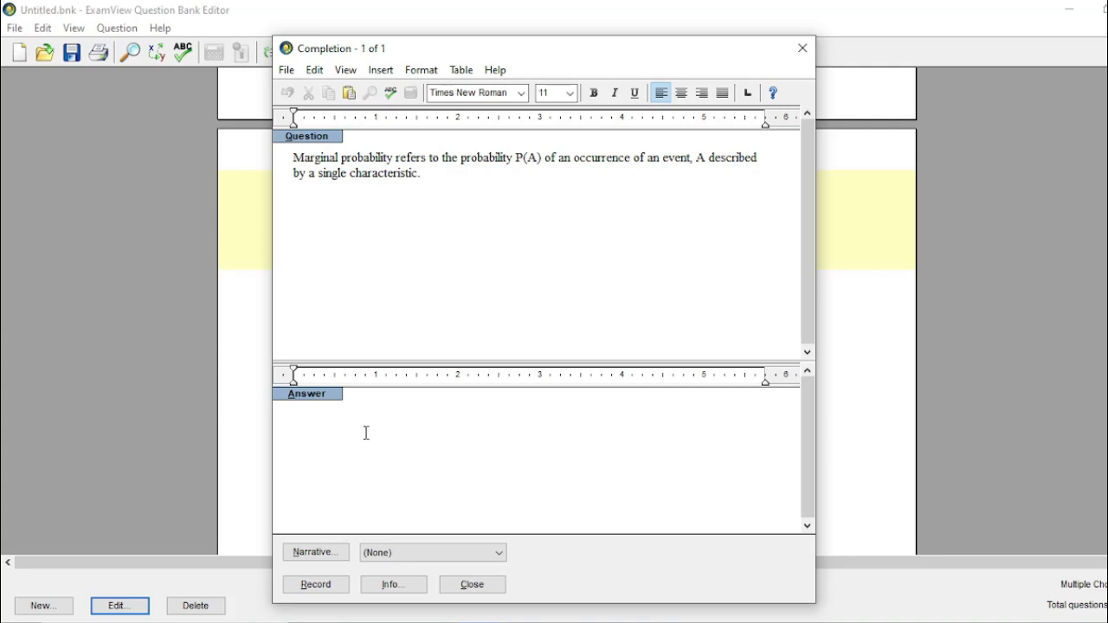
key(ctrl+v)
Replace "Marginal probability" at the start of the question text with an underscore blank about as long as the phrase
drag(294, 158, 394, 164)
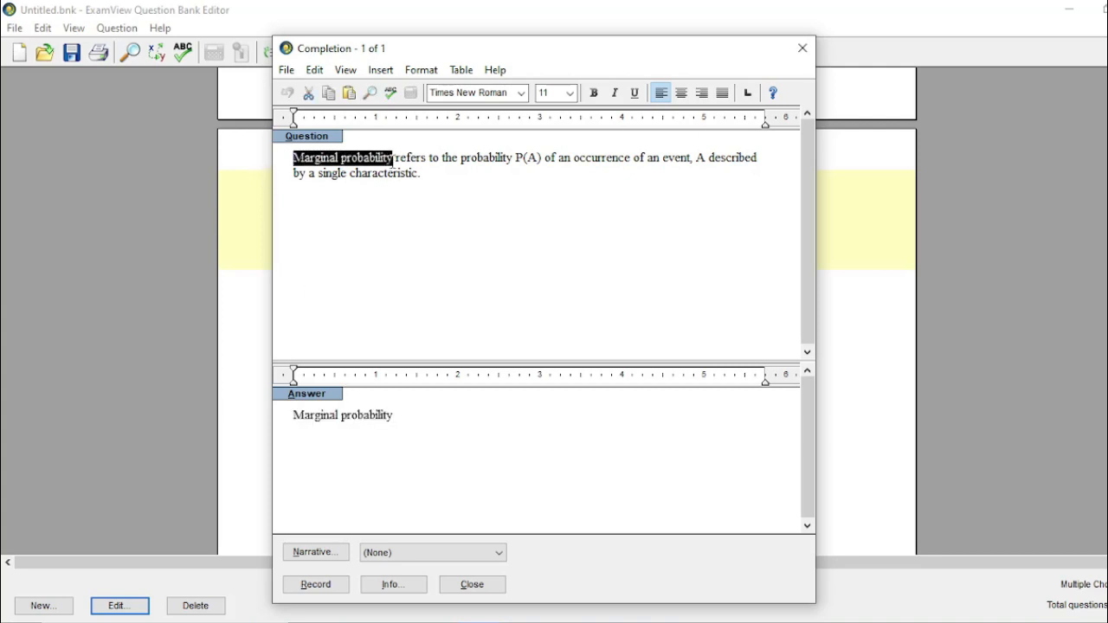
text(___________)
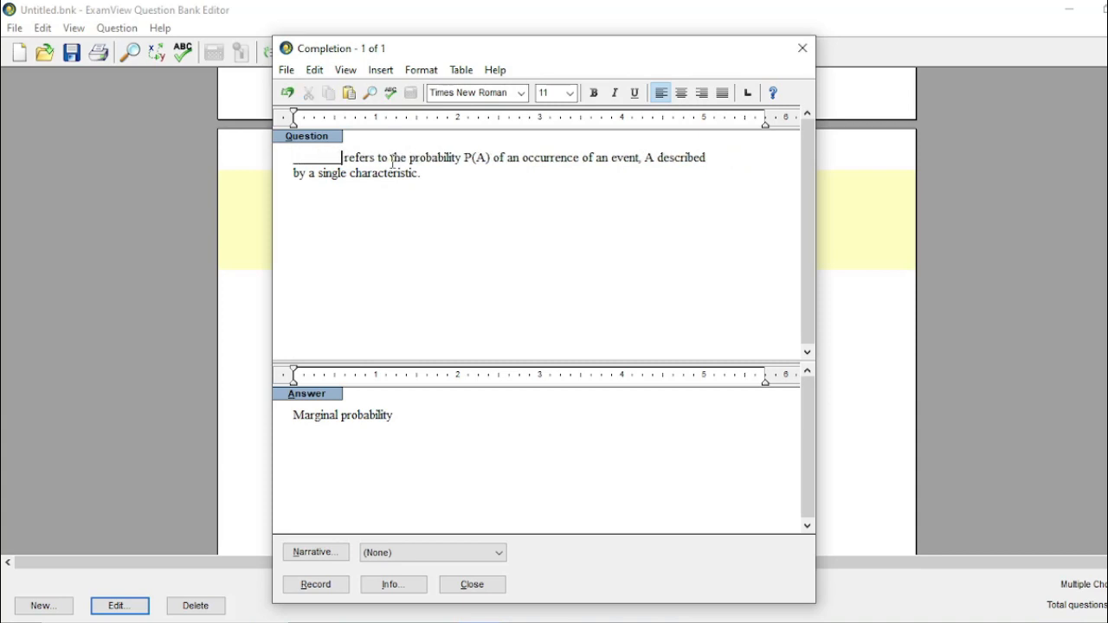
text(____________)
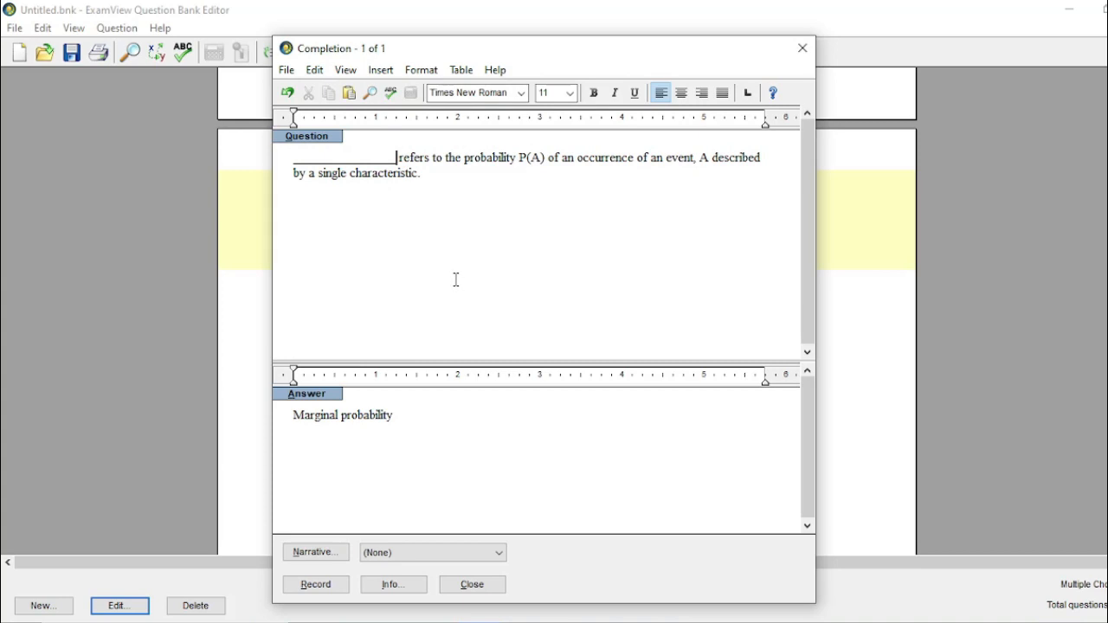
Set the difficulty of the Completion question to Easy and record it in the bank
click(401, 592)
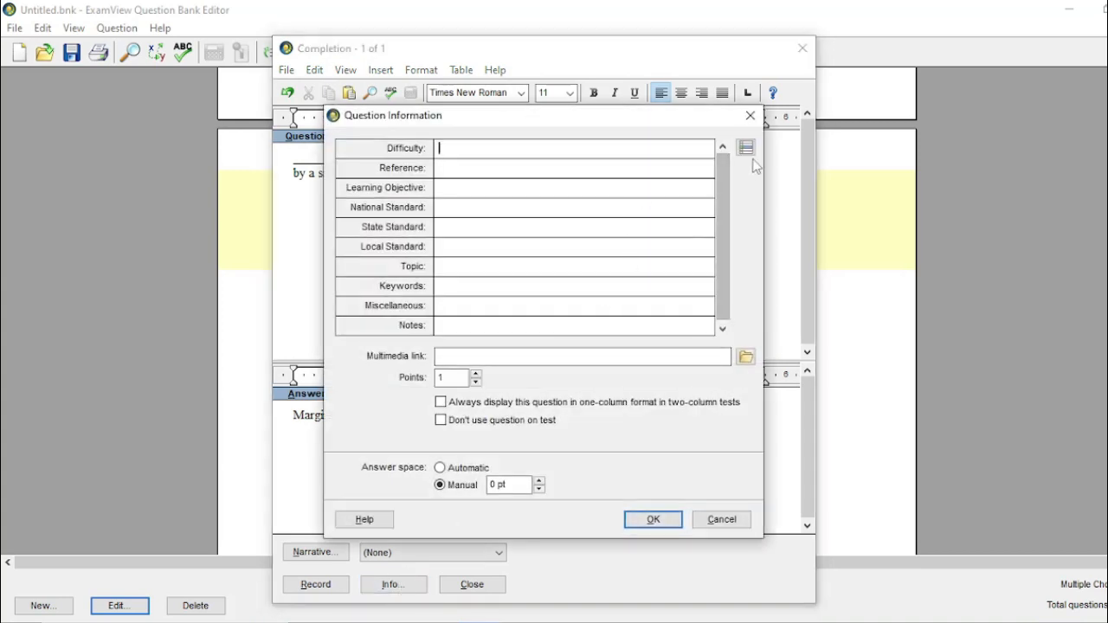
click(745, 148)
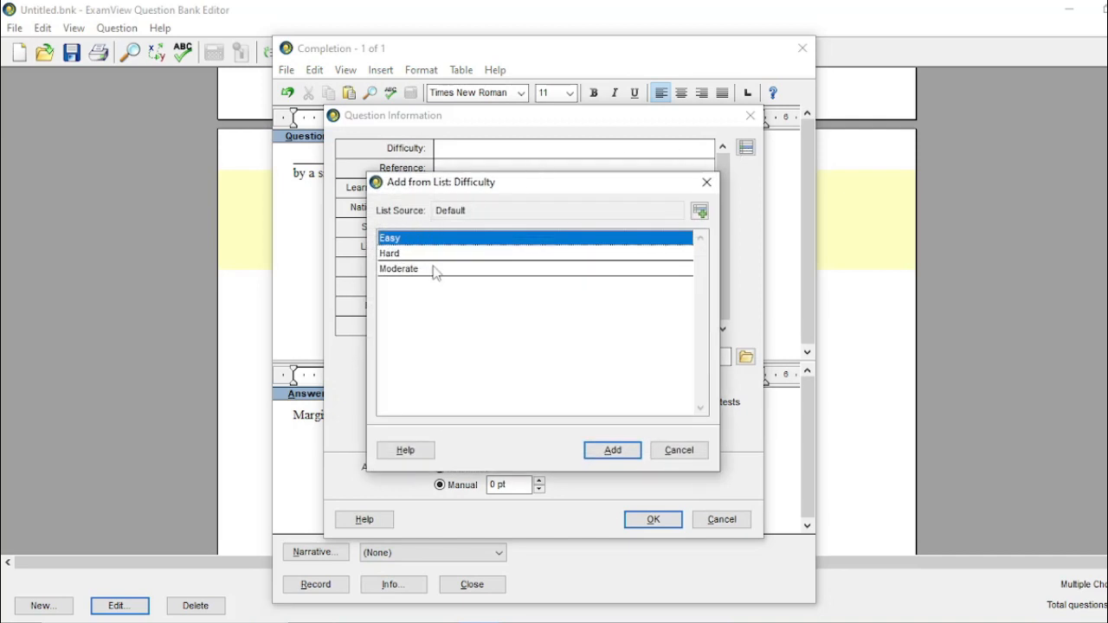
click(614, 452)
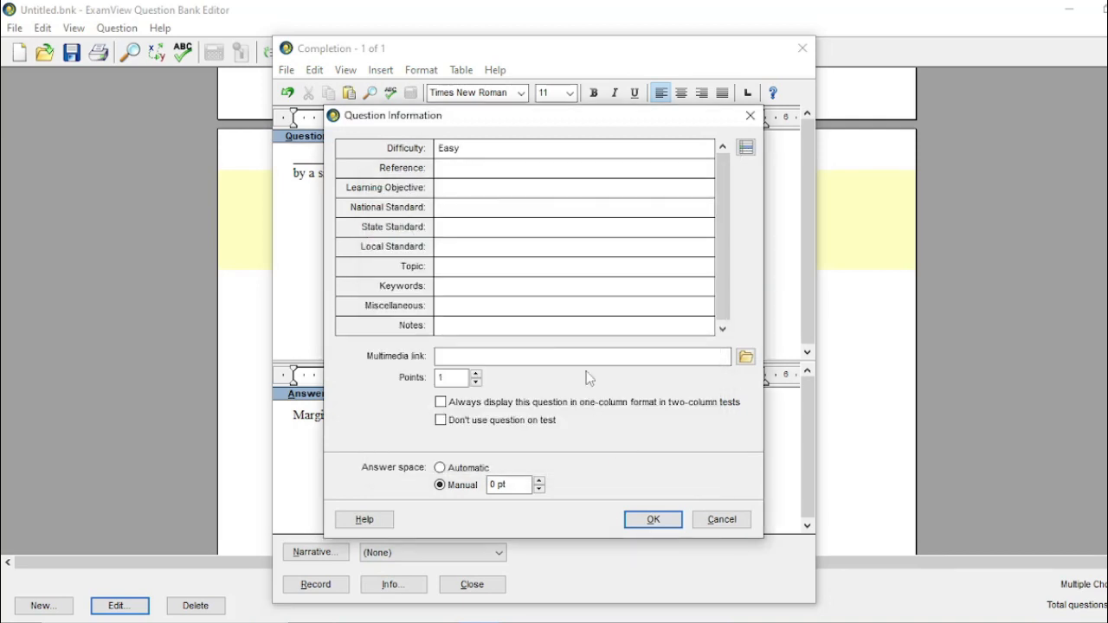
click(654, 521)
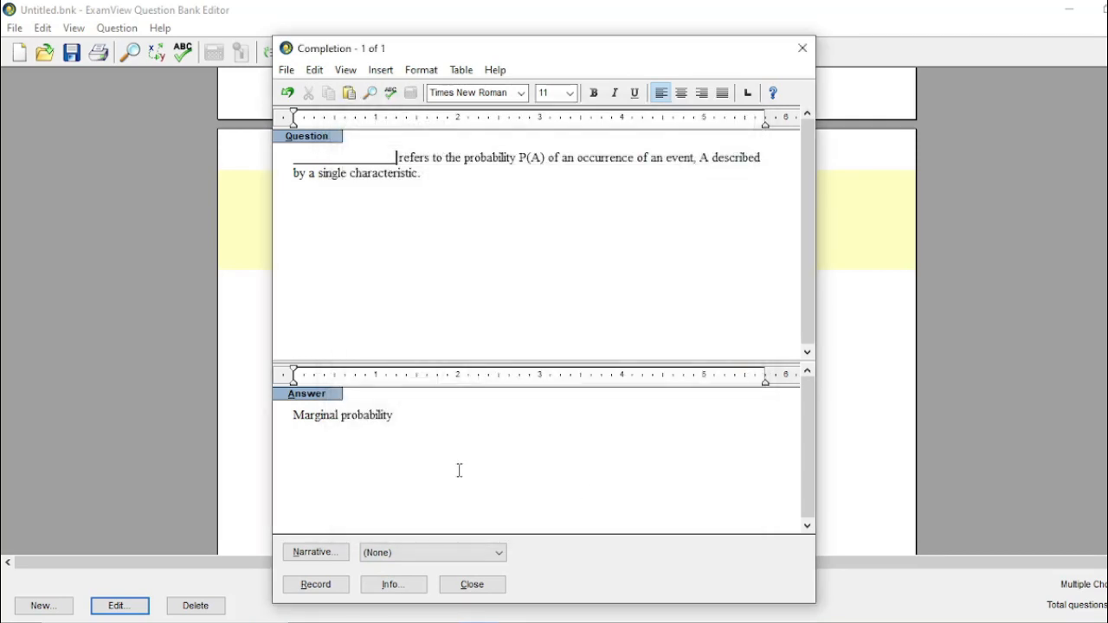
click(319, 588)
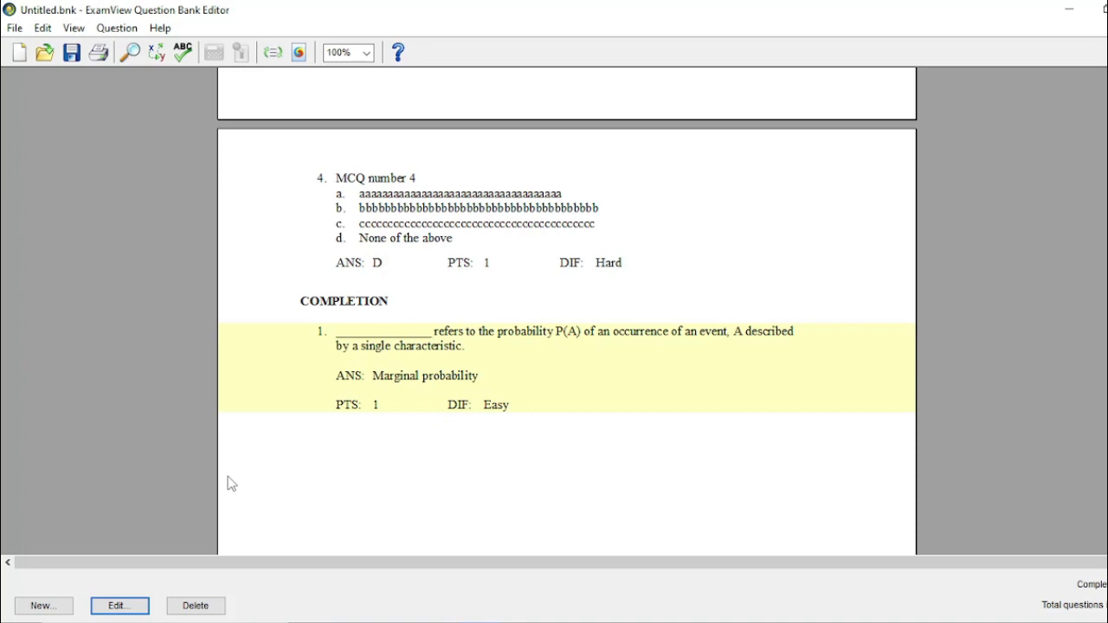
scroll(232, 484, down, 2)
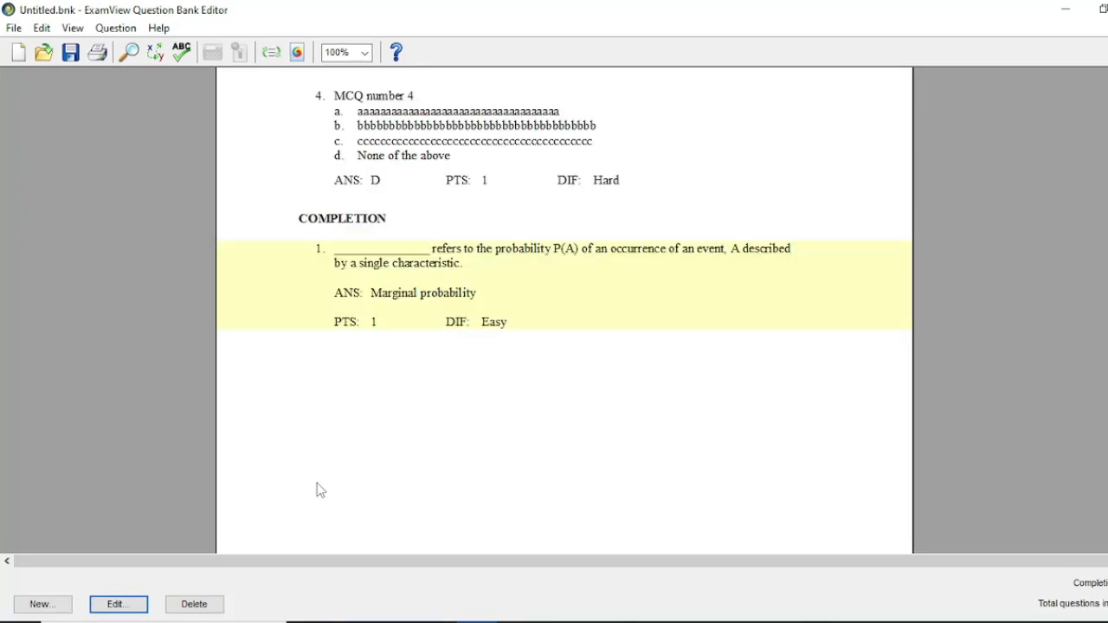
Start a new question of the Matching type
click(48, 607)
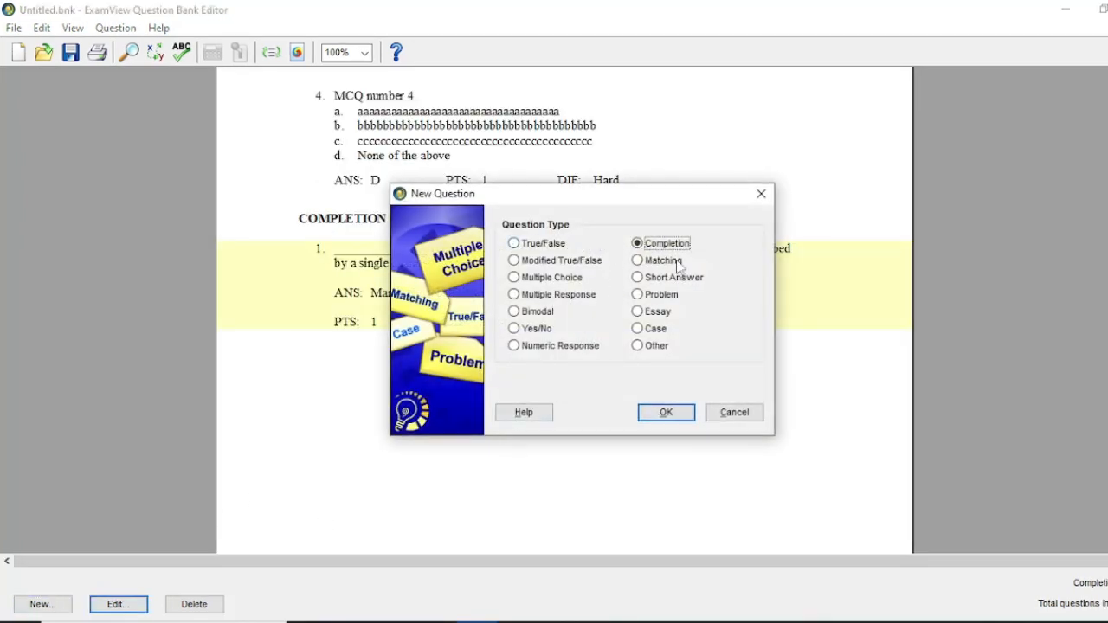
click(638, 262)
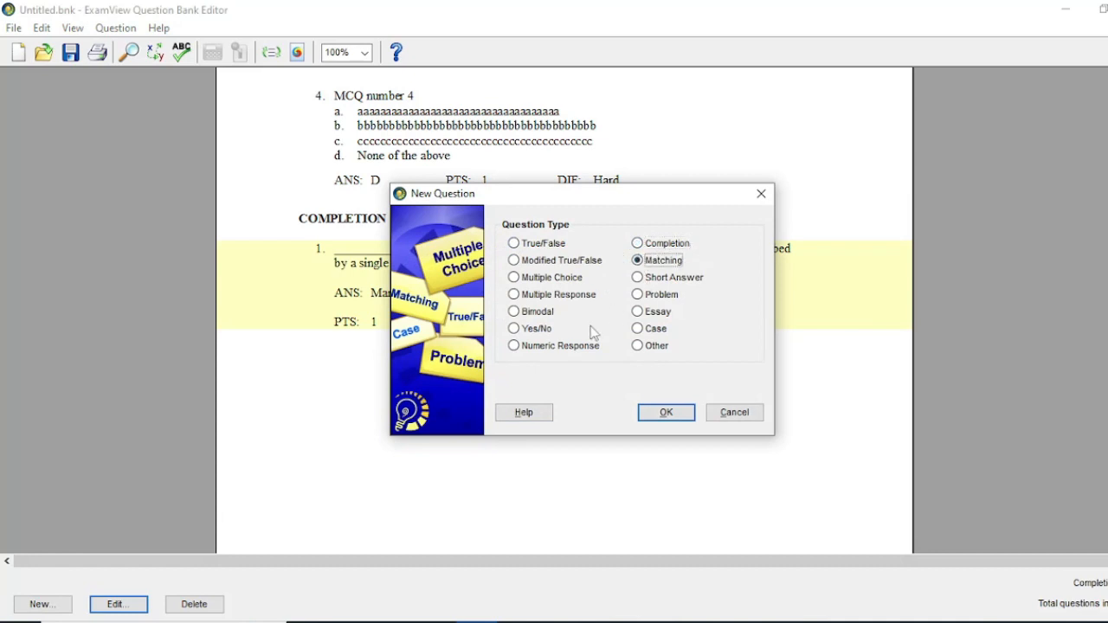
click(661, 414)
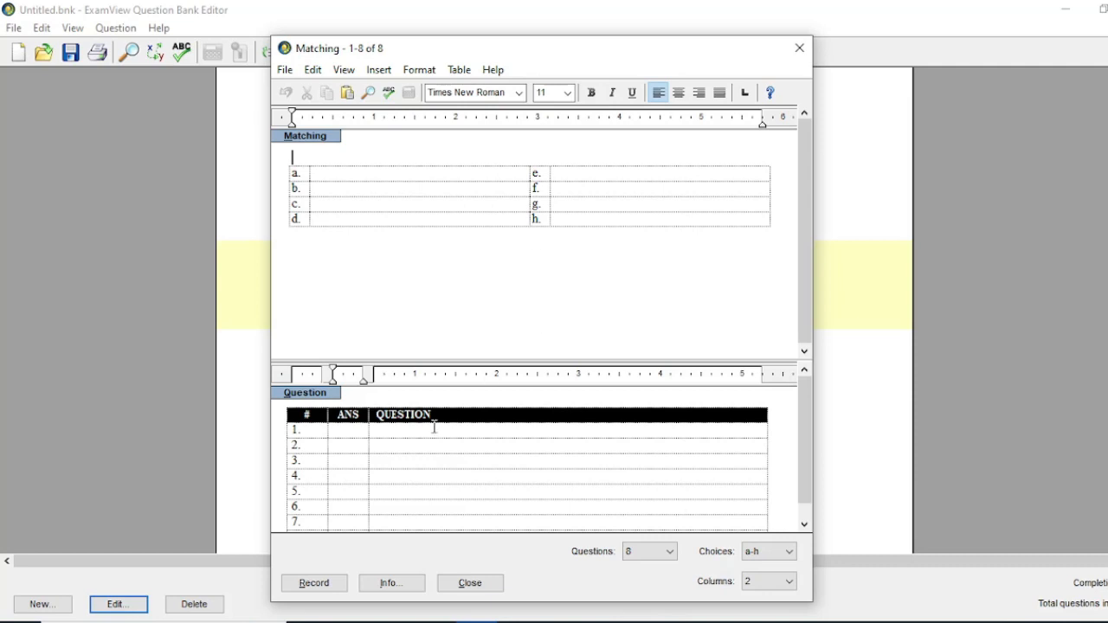
scroll(448, 469, down, 1)
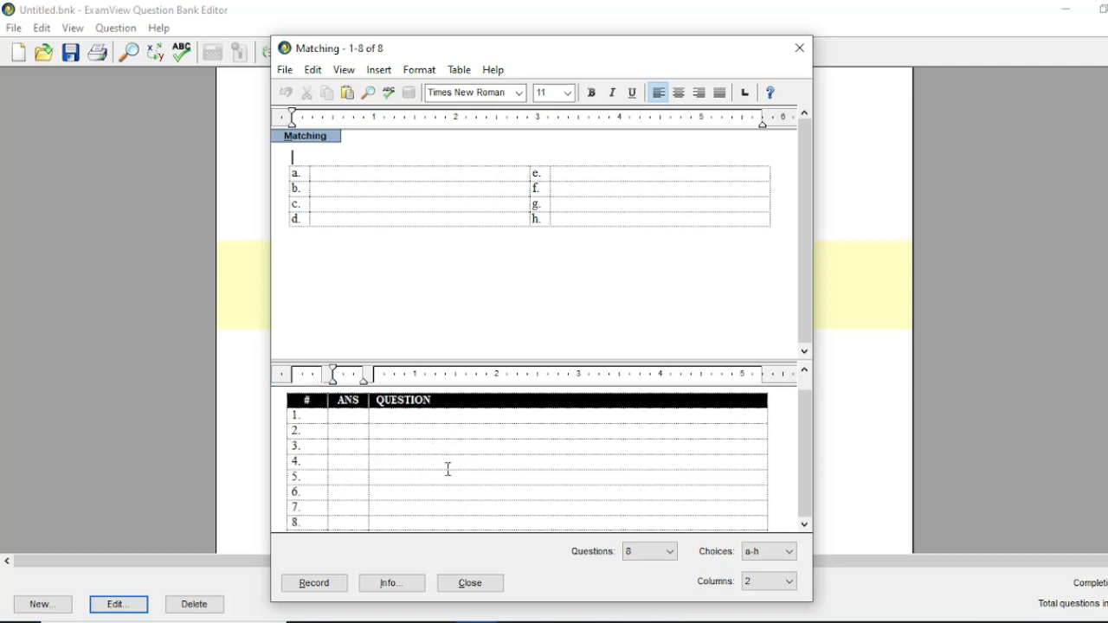
Reduce the answer choices of the Matching question to the range a-e
click(391, 173)
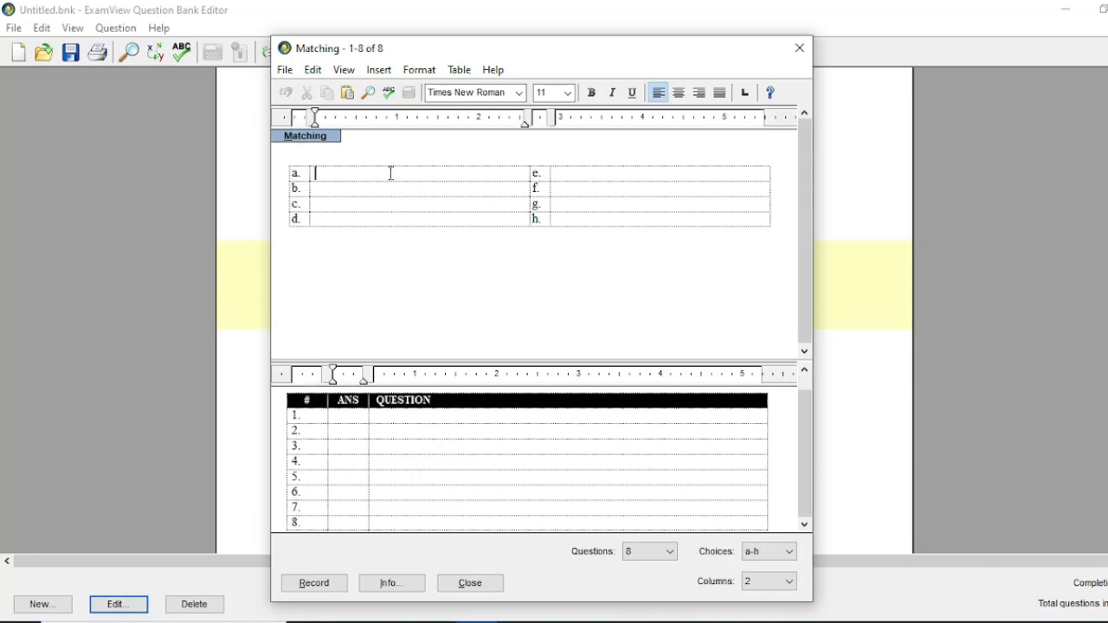
click(789, 556)
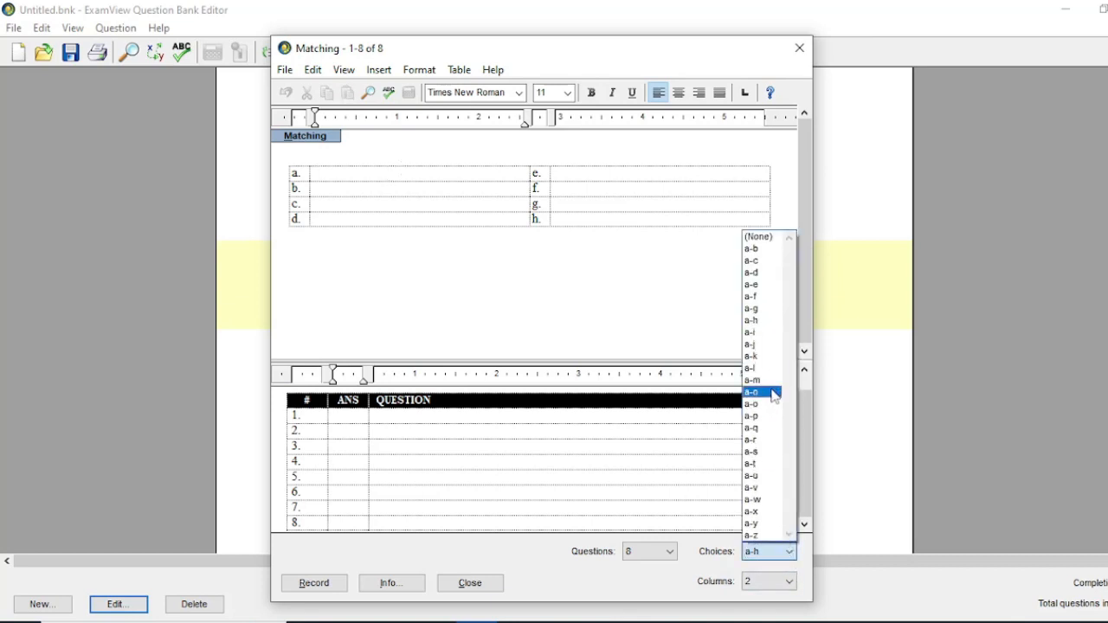
click(769, 295)
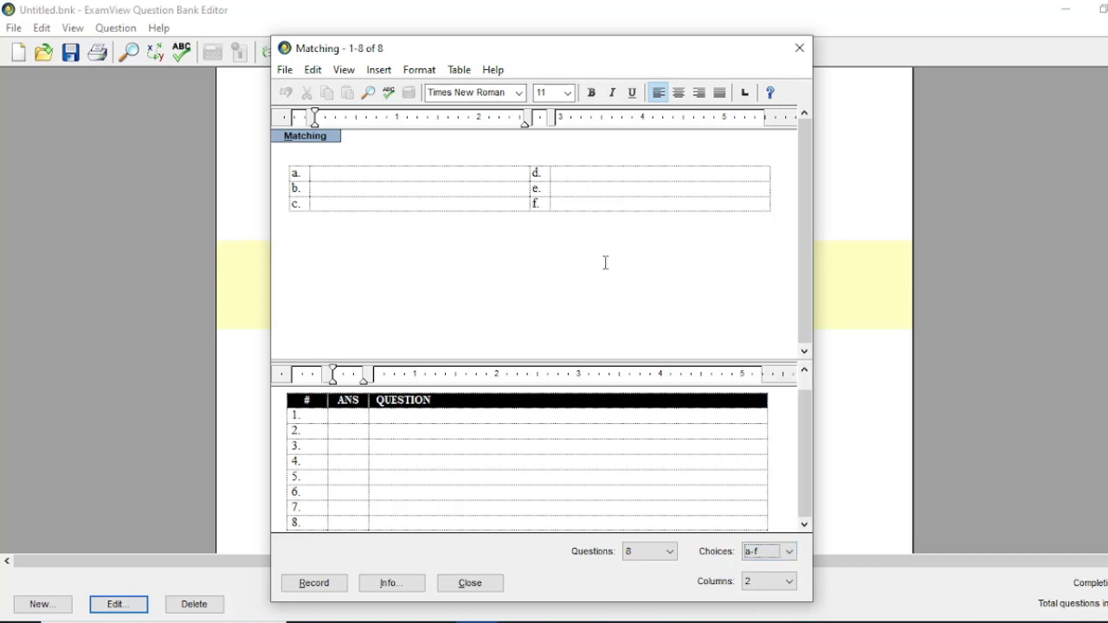
click(790, 552)
click(767, 286)
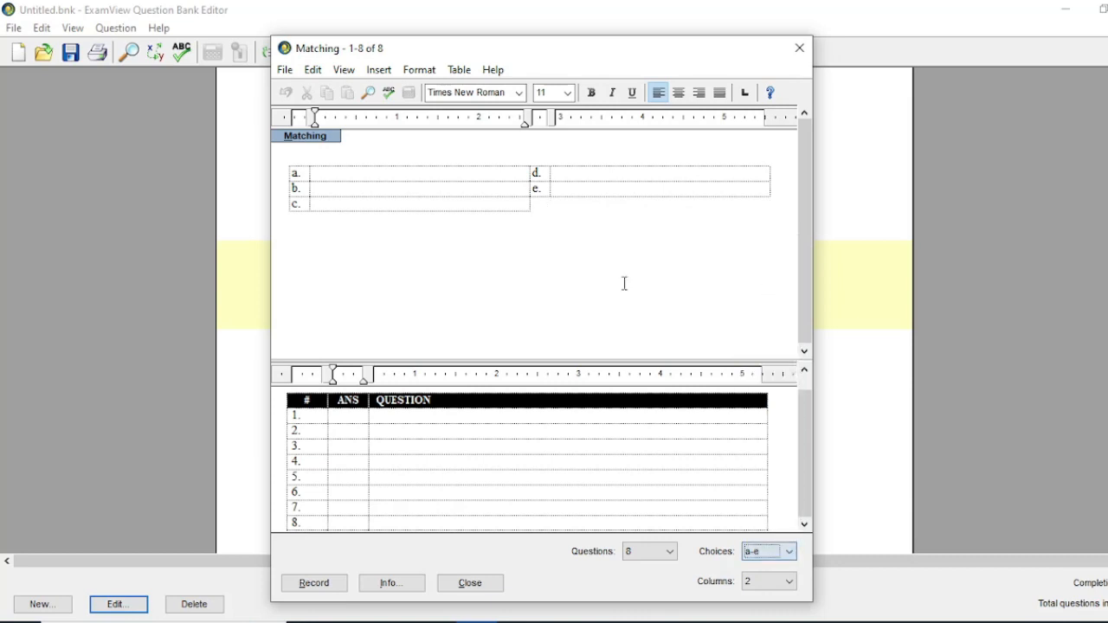
Fill the Matching answer choices a through e with ans1, ans2, ans3, ans4 and ans5
click(399, 173)
text(ans1)
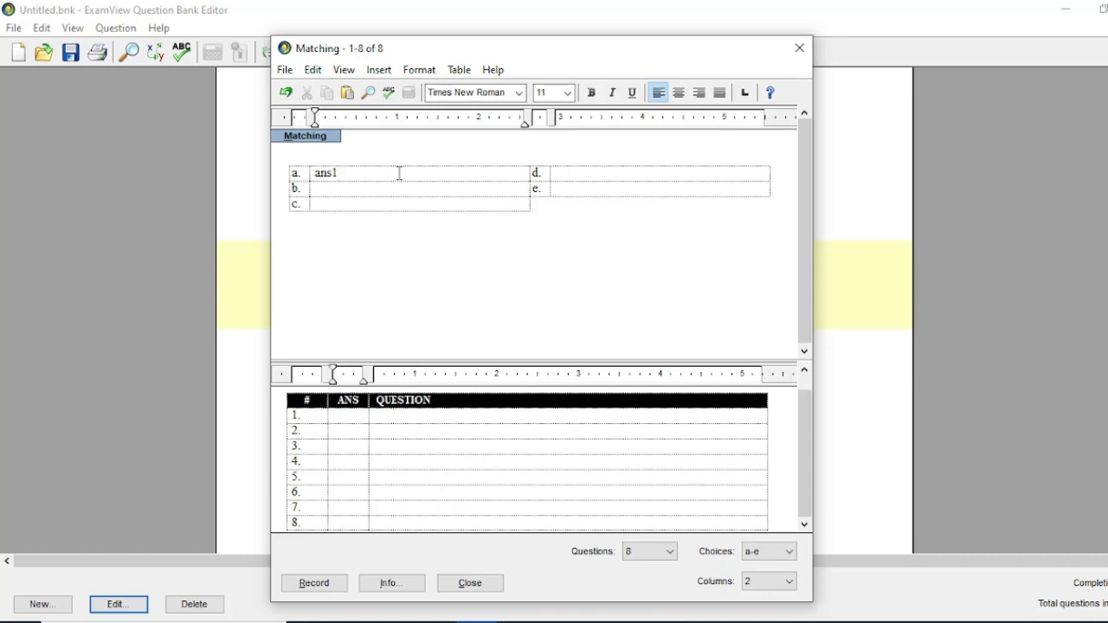
click(342, 192)
text(ans2)
key(Down)
text(ans3)
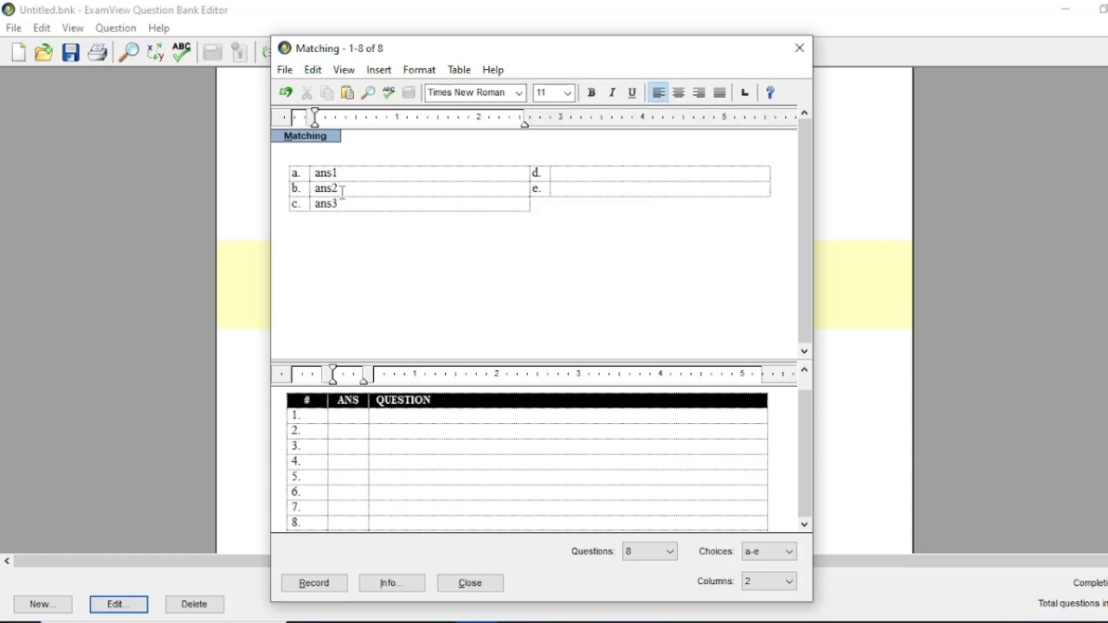
click(601, 177)
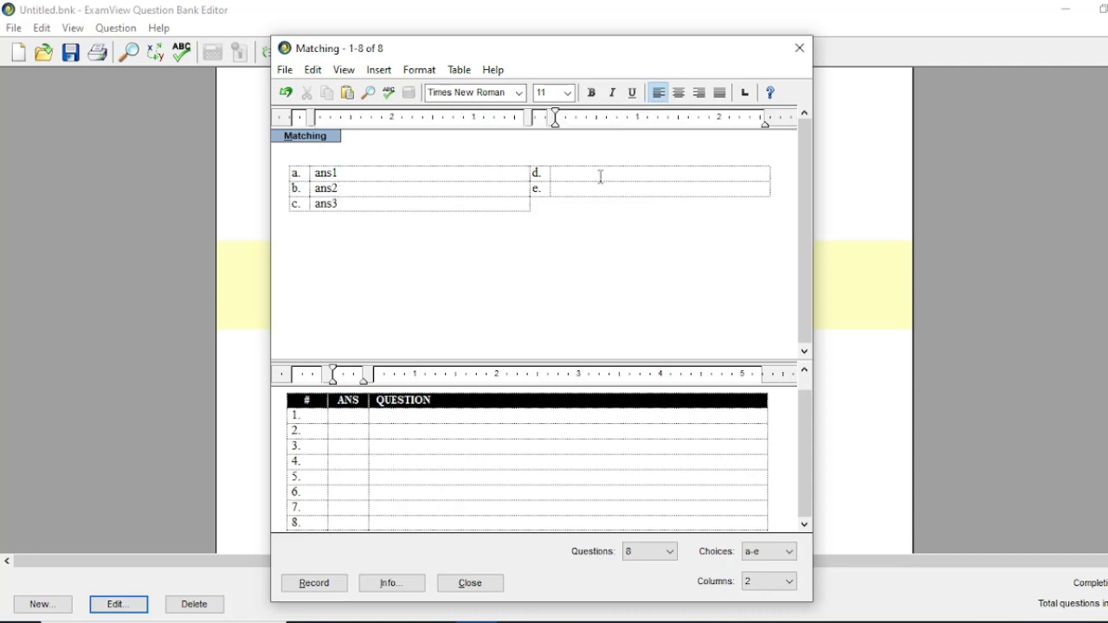
text(an)
text(an)
text(s5)
click(621, 280)
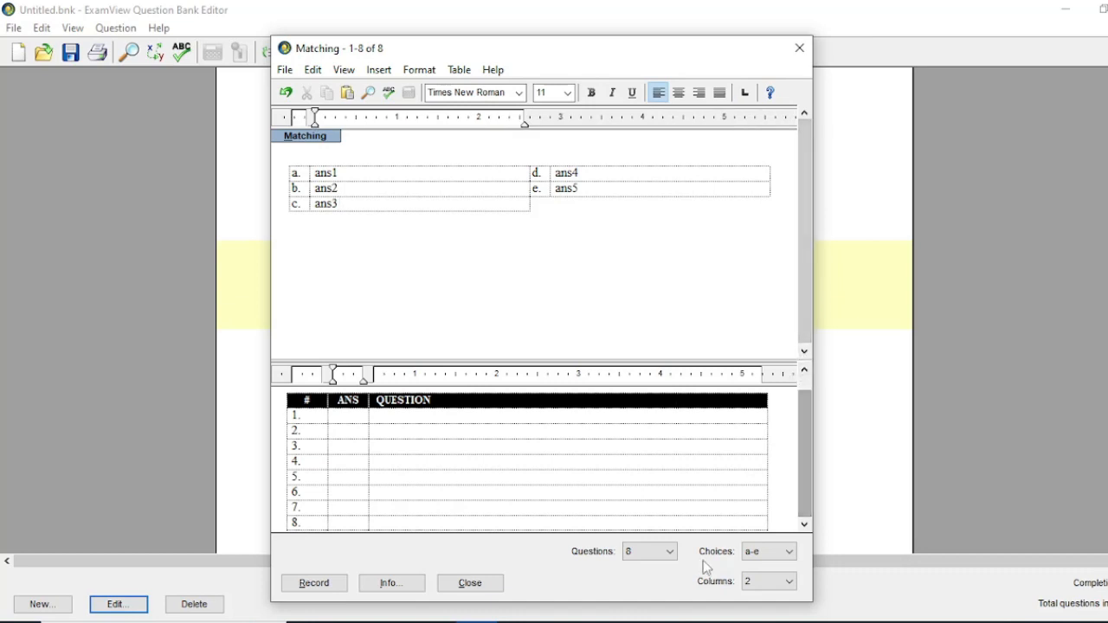
Set the Matching group to 5 questions and extend the choices to a-f, entering ans6 as choice f
click(668, 553)
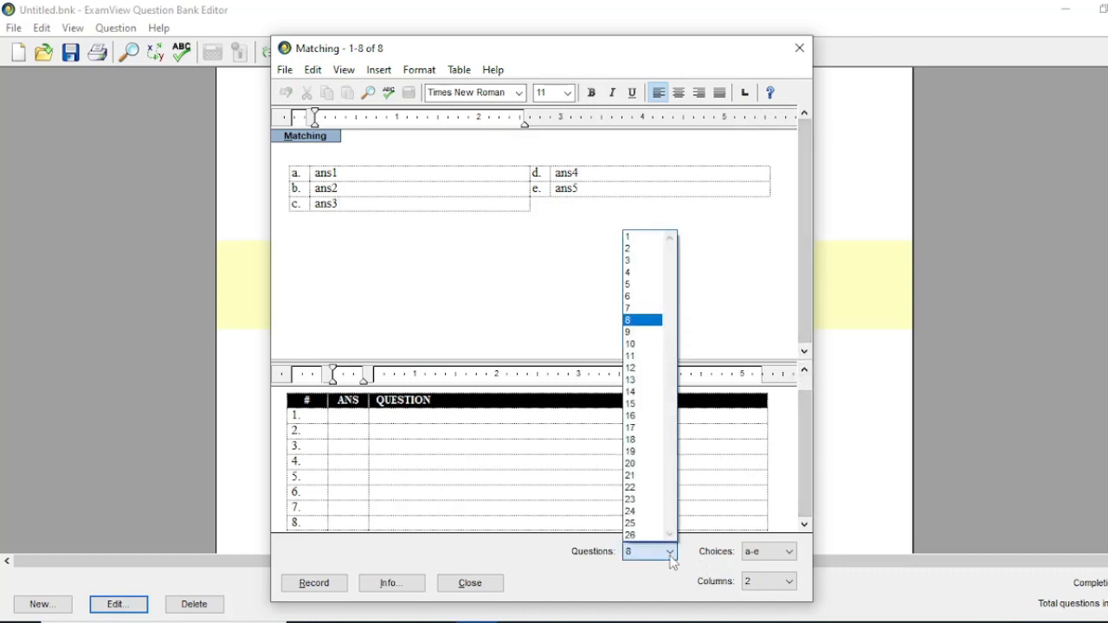
click(643, 286)
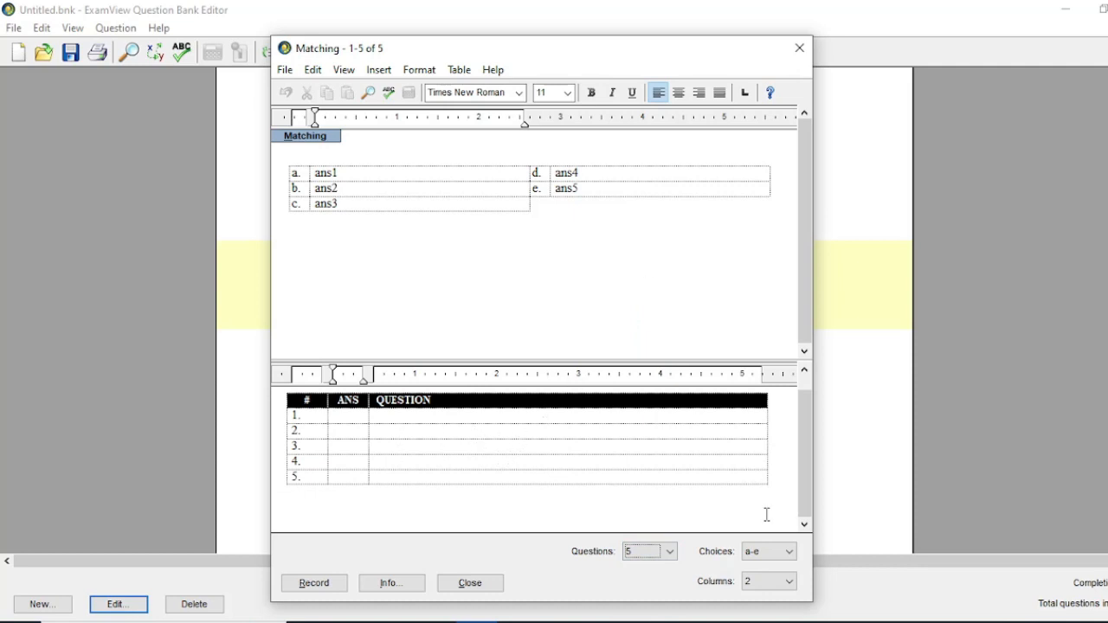
click(797, 560)
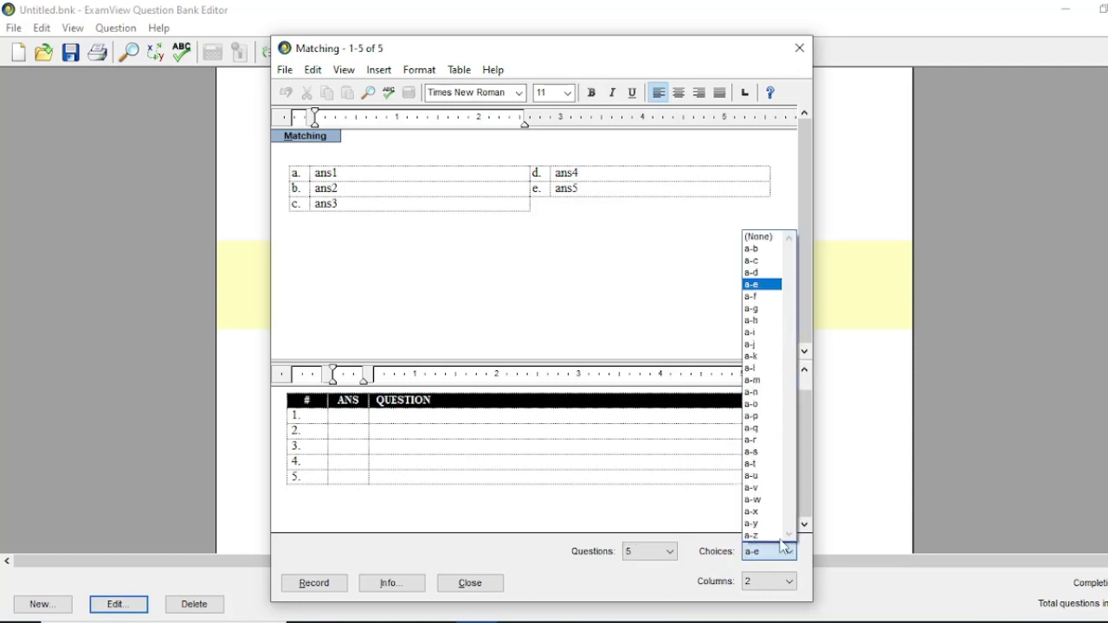
click(774, 297)
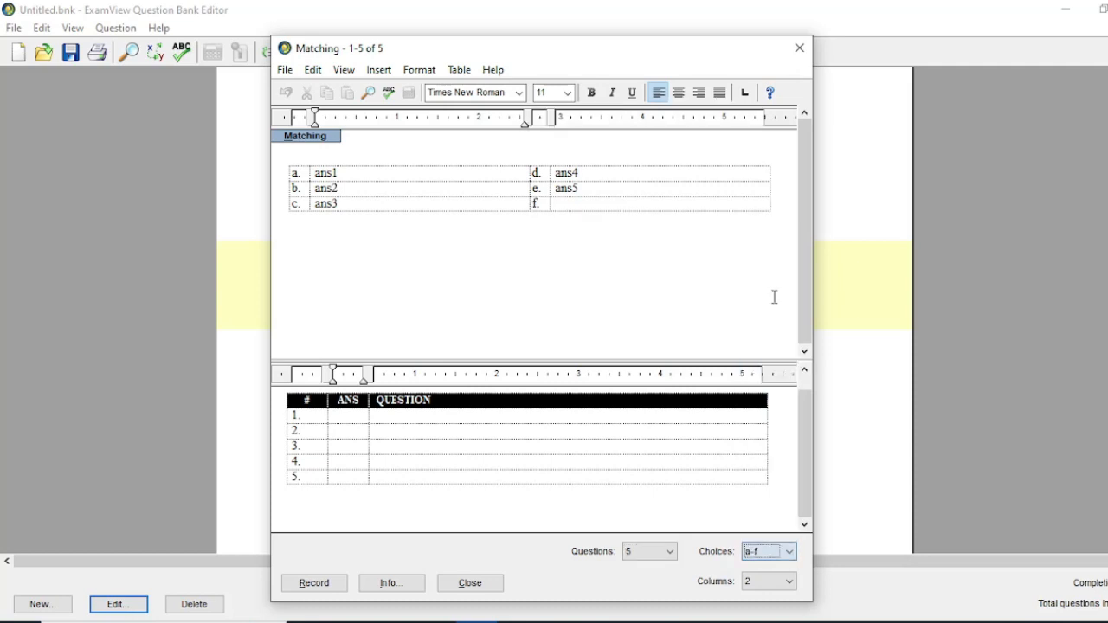
click(589, 204)
text(ans)
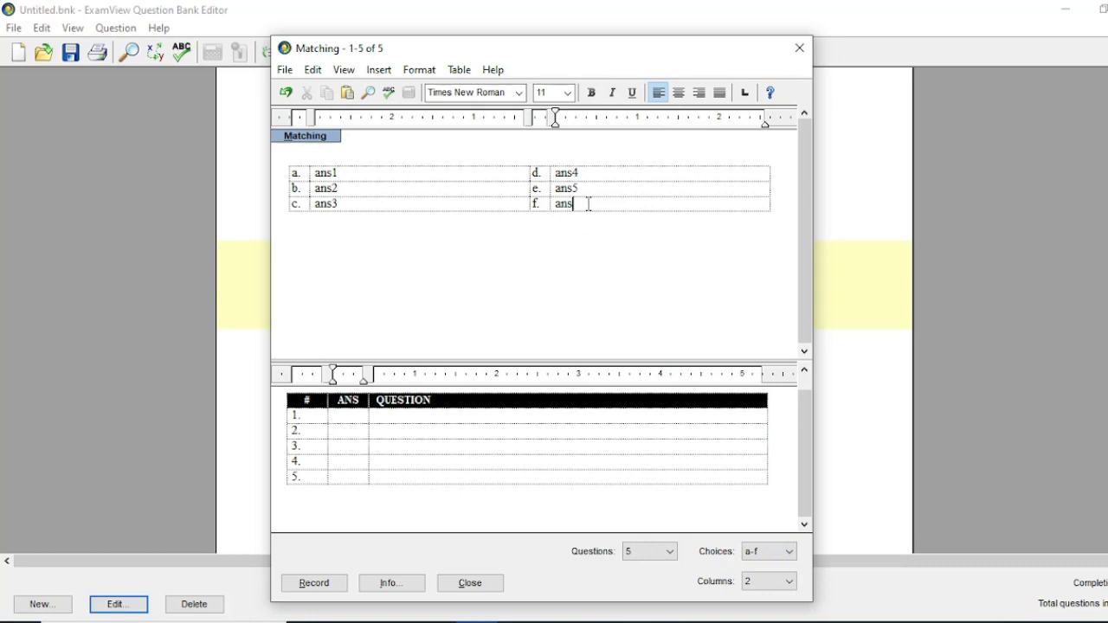
text(6)
Enter "question 1" and "question 2" as the text of the first two Matching questions
click(452, 417)
text(q)
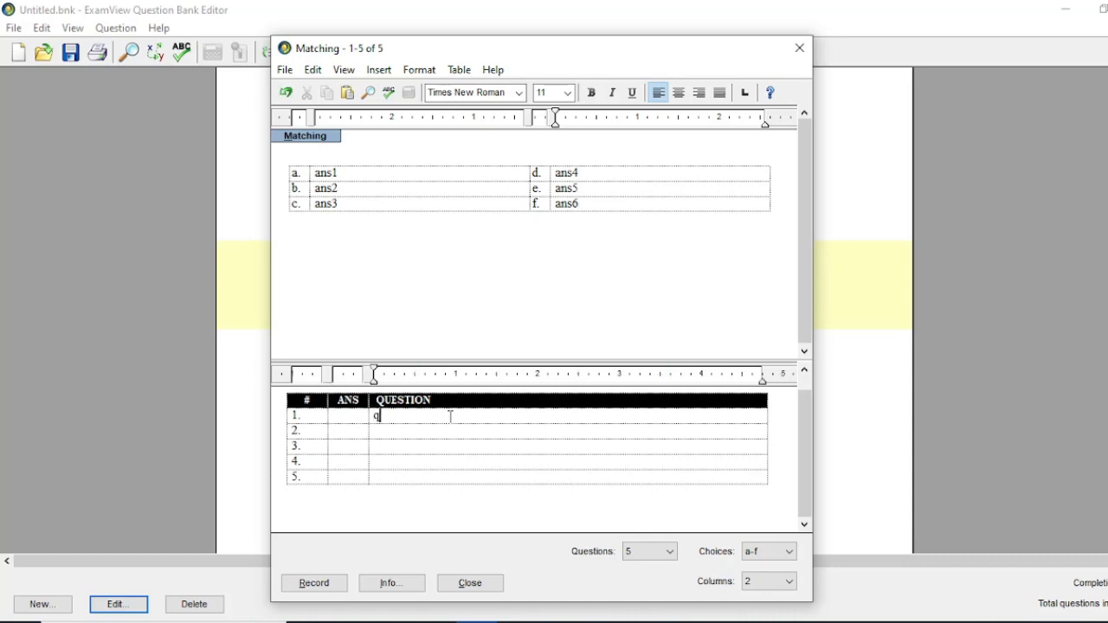
text(uest)
text(ion )
text(1 )
text(quest)
text(ion 2 )
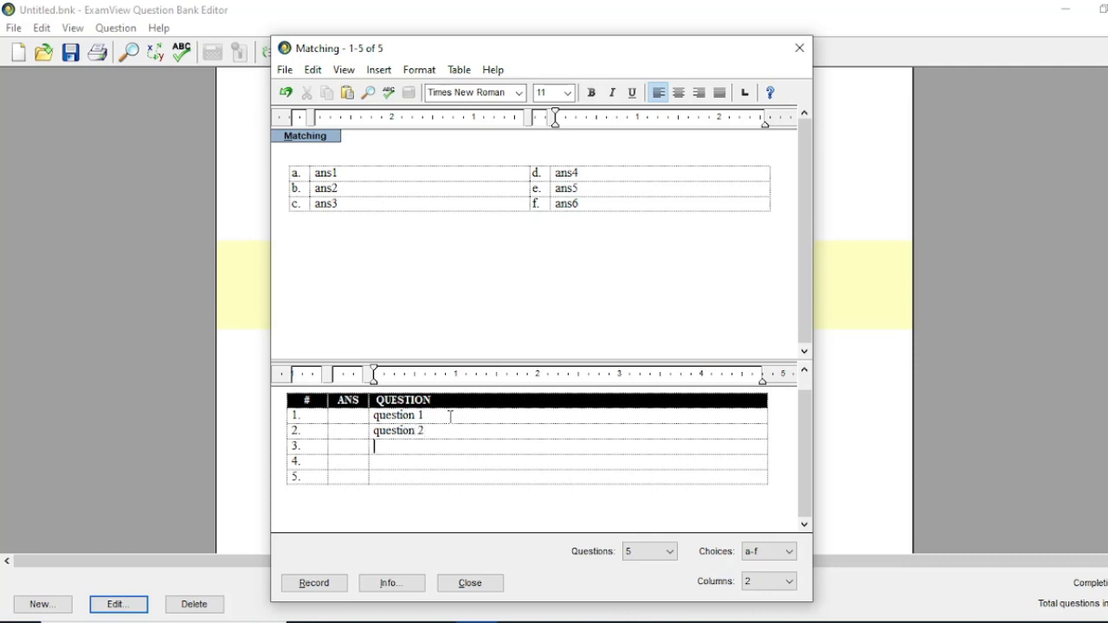
text(qu)
key(BackSpace)
key(BackSpace)
Copy the word "question" into rows 3 to 5 and number them to read question 3, question 4 and question 5
drag(375, 431, 416, 432)
key(ctrl+c)
click(411, 448)
key(ctrl+v)
text(3)
click(406, 462)
key(ctrl+v)
click(403, 476)
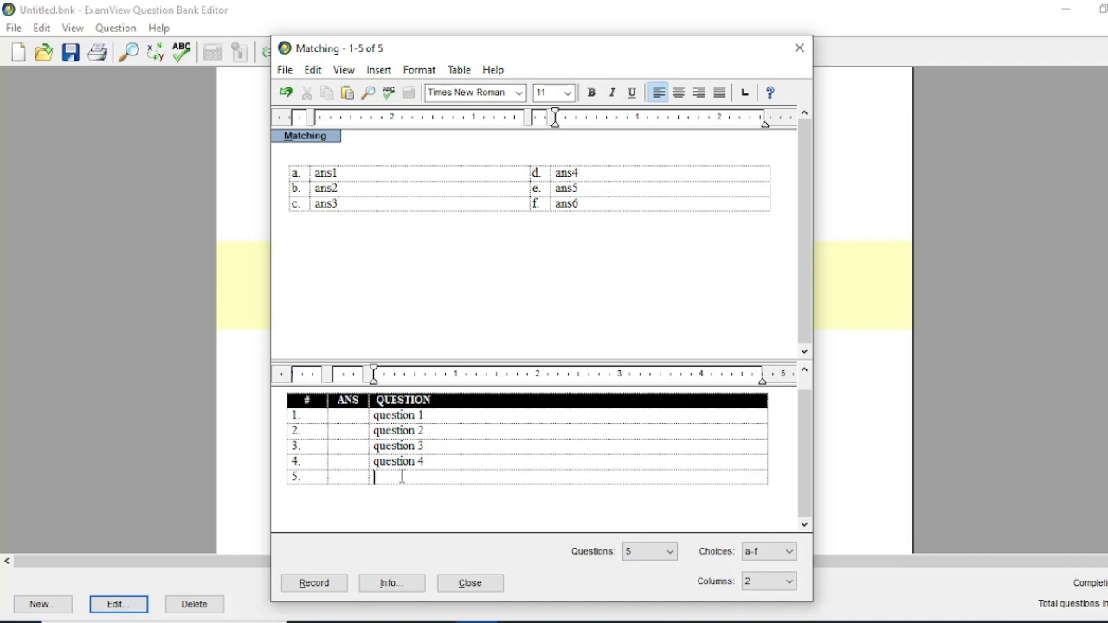
key(ctrl+v)
Assign the answers b, a, c, f and e to Matching questions 1 to 5 and record the group in the bank
click(348, 417)
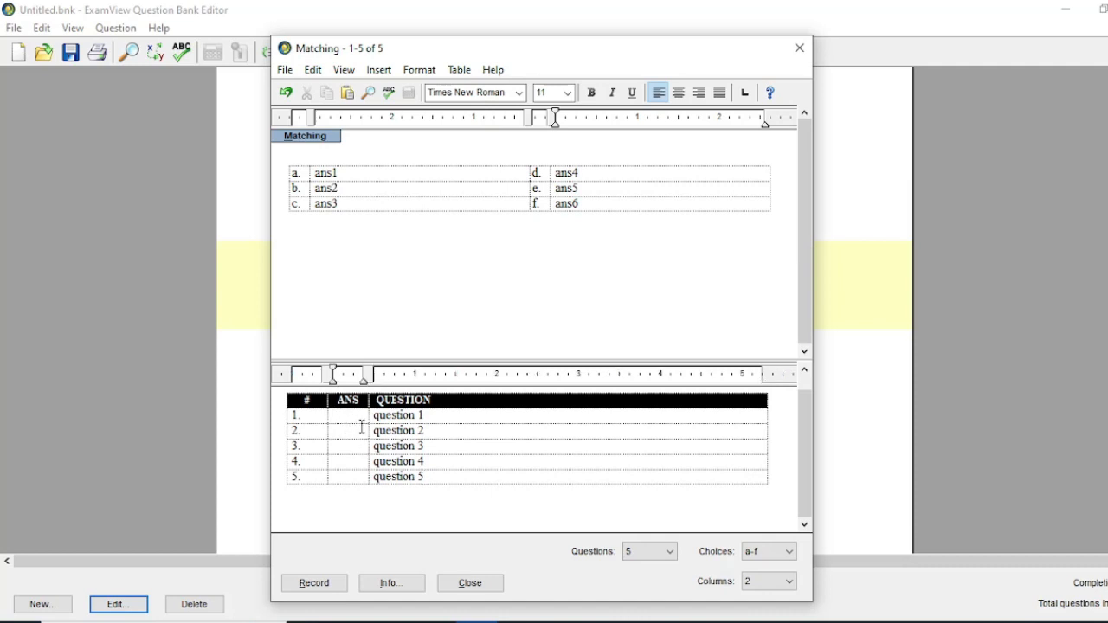
text(b)
click(355, 428)
text(a)
click(354, 444)
click(348, 477)
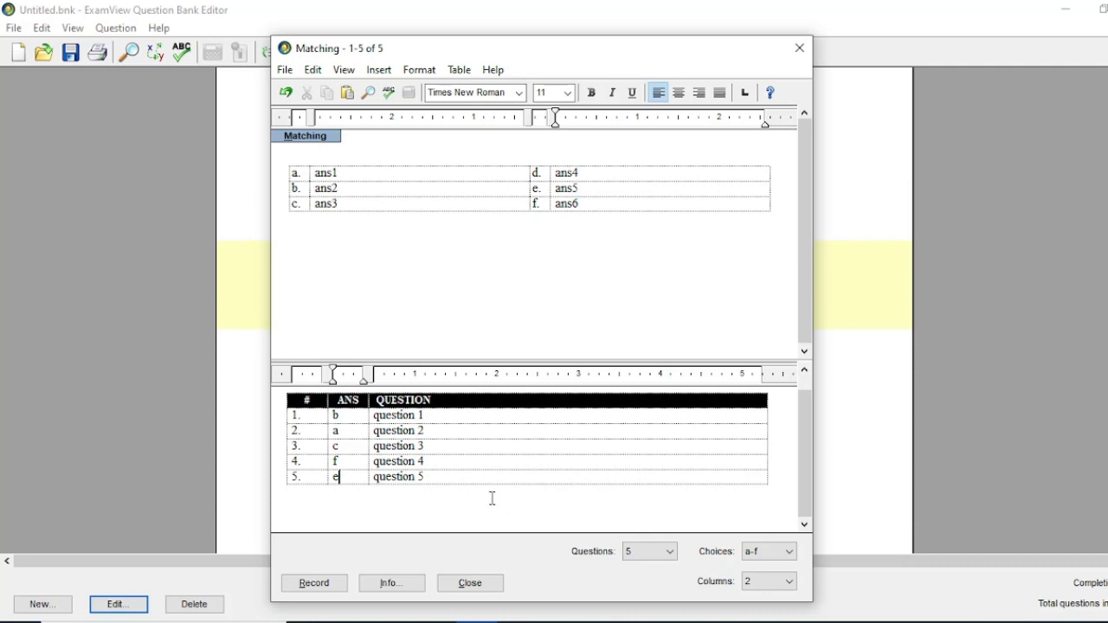
click(332, 585)
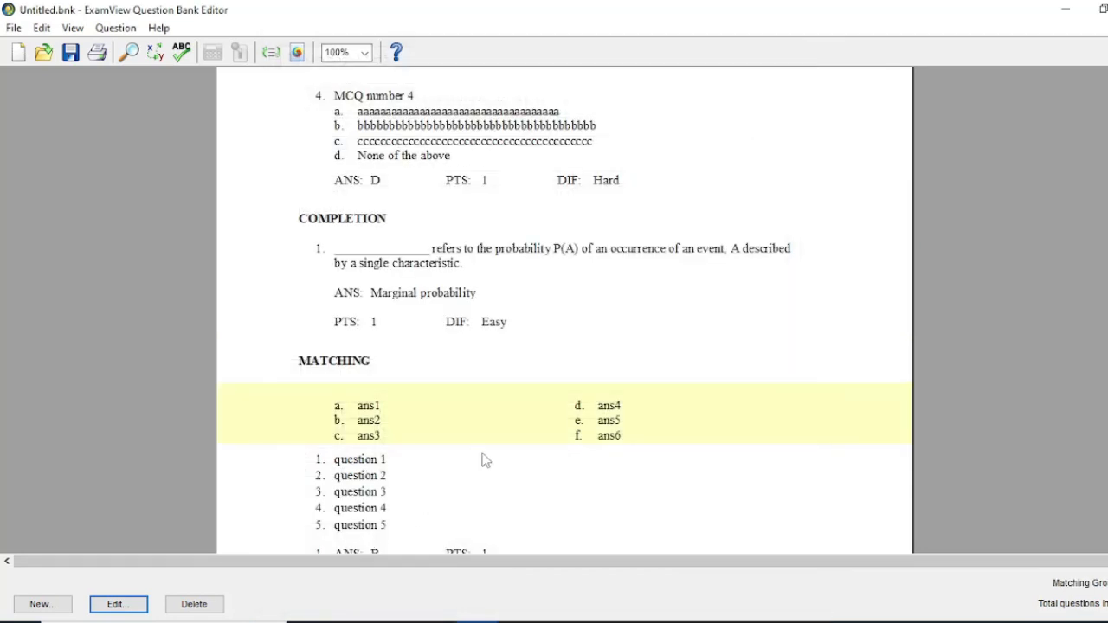
Review the recorded Matching group with its answer key, and look over the available question types
scroll(485, 460, down, 6)
scroll(544, 482, up, 1)
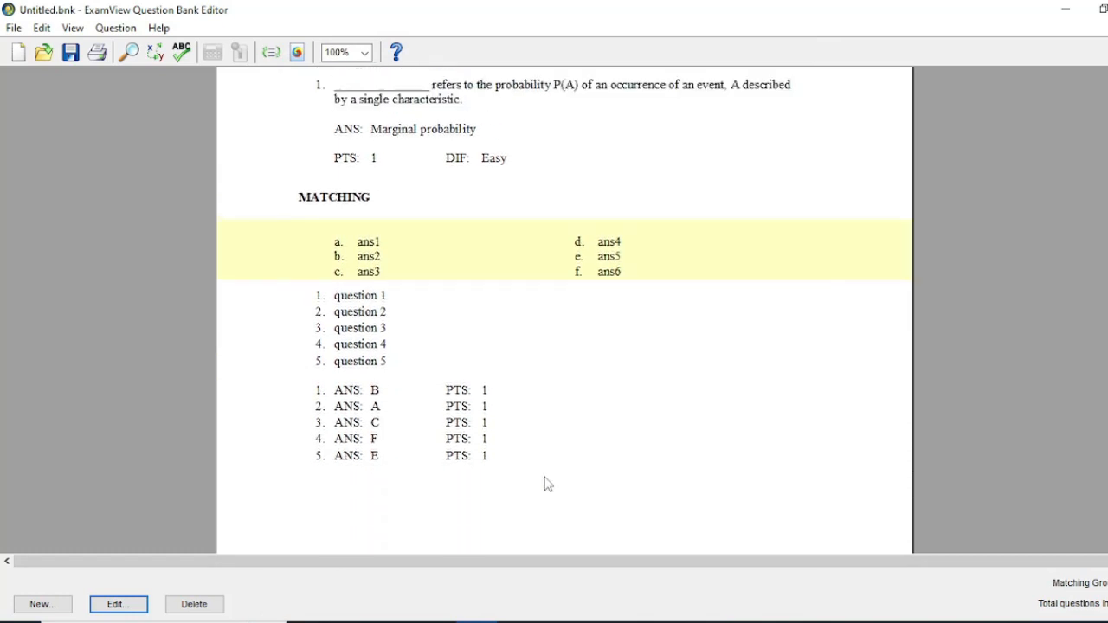
scroll(545, 483, up, 1)
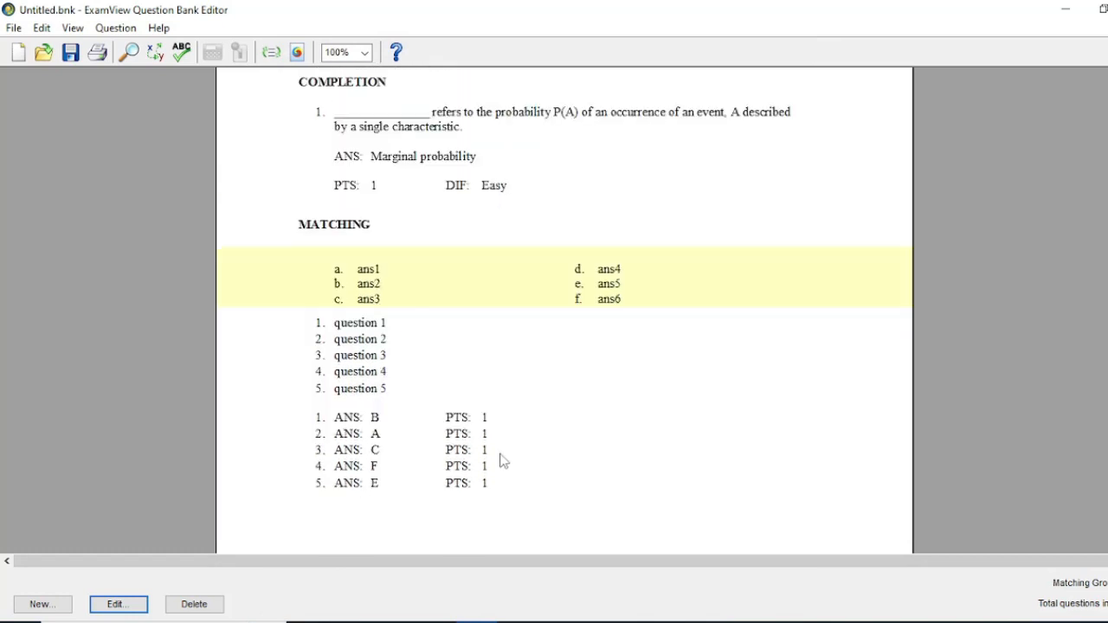
scroll(503, 461, down, 1)
scroll(421, 381, up, 2)
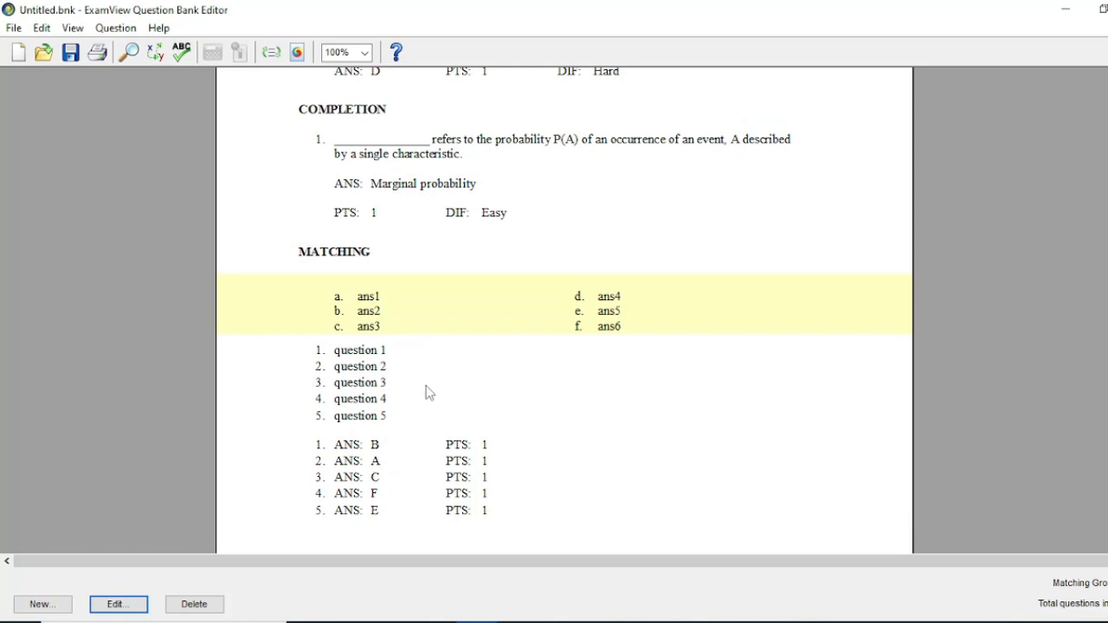
scroll(441, 398, up, 2)
scroll(443, 439, down, 1)
scroll(444, 439, up, 1)
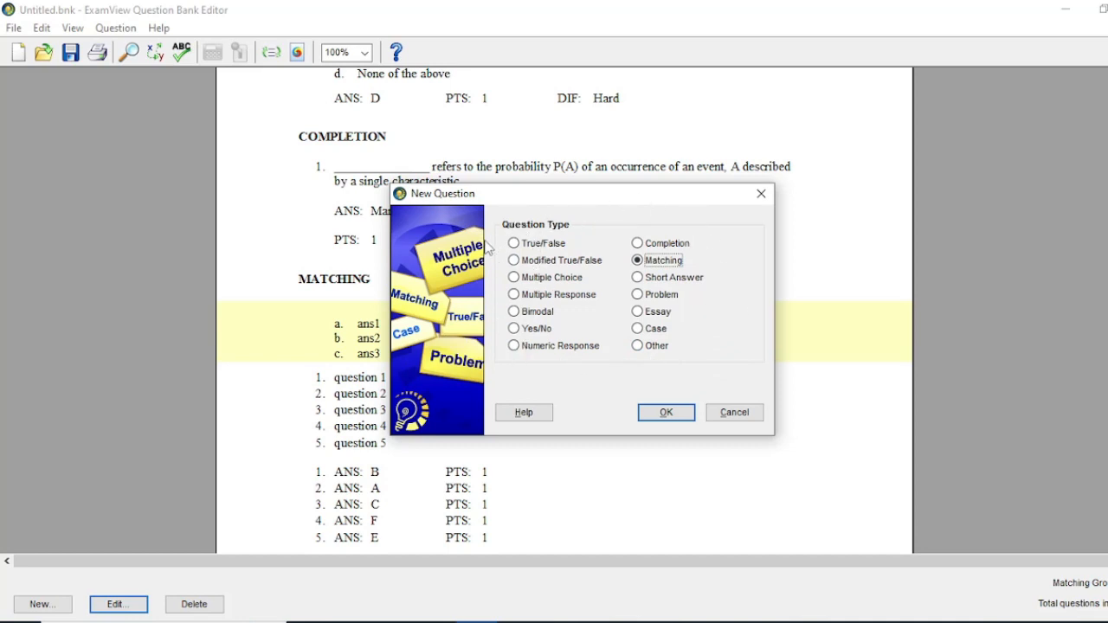
click(664, 412)
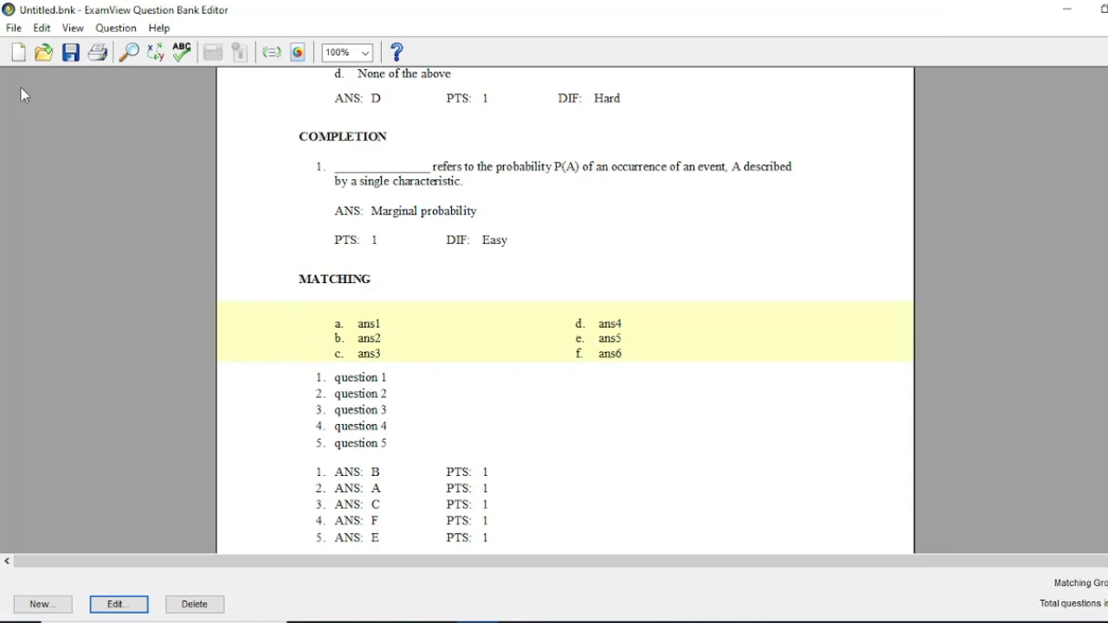
Start saving the question bank and create a TestBank folder inside Exam View as the location
click(13, 29)
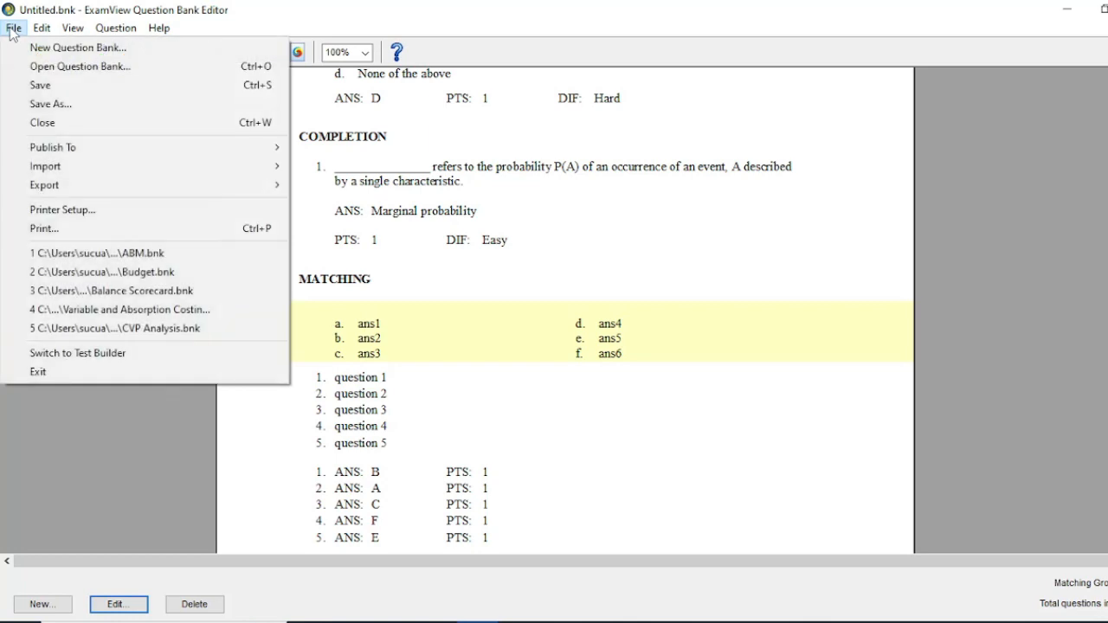
click(38, 86)
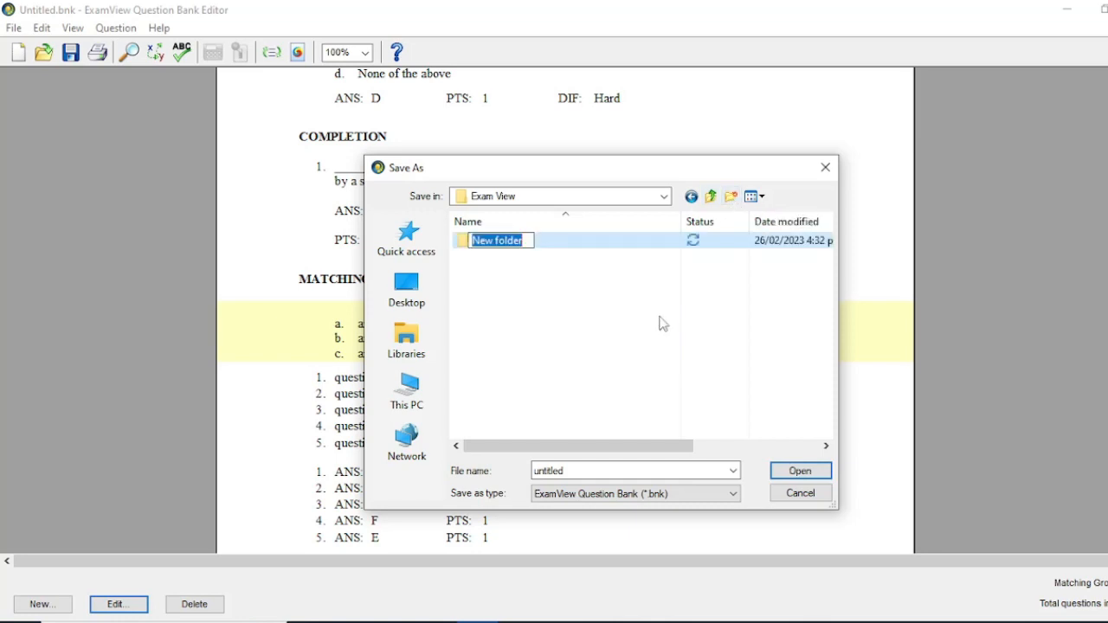
text(Te)
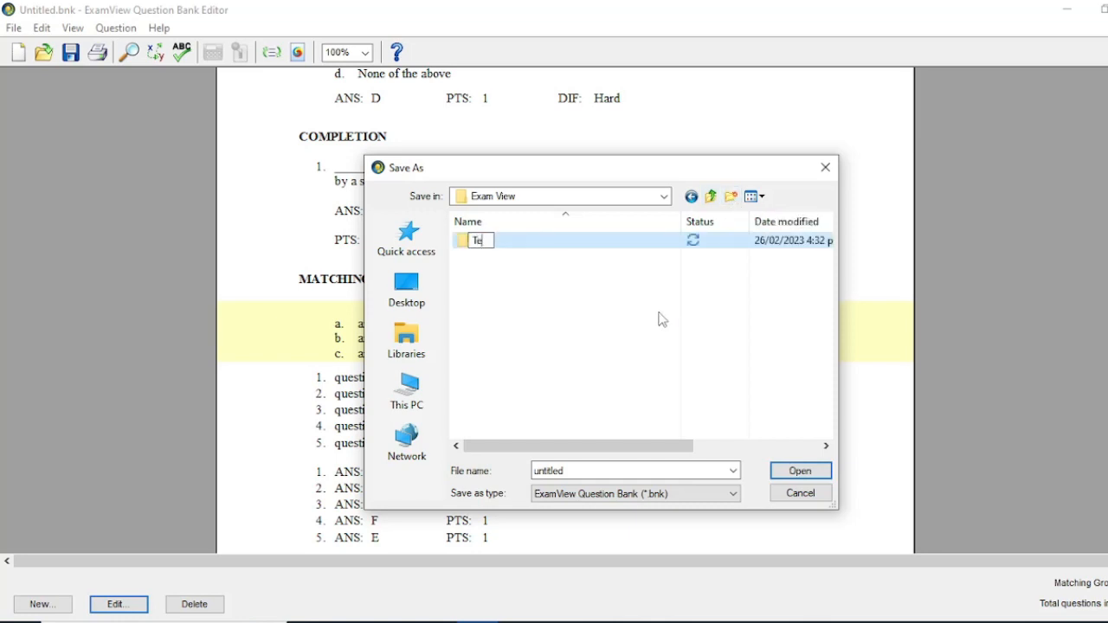
text(stBank)
key(Return)
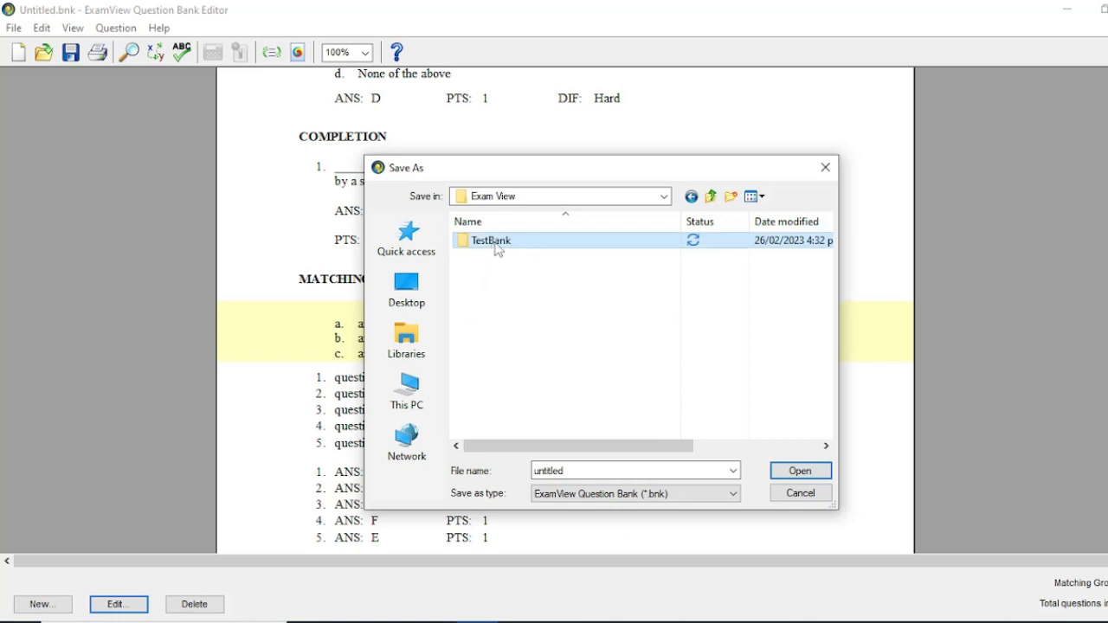
double_click(497, 244)
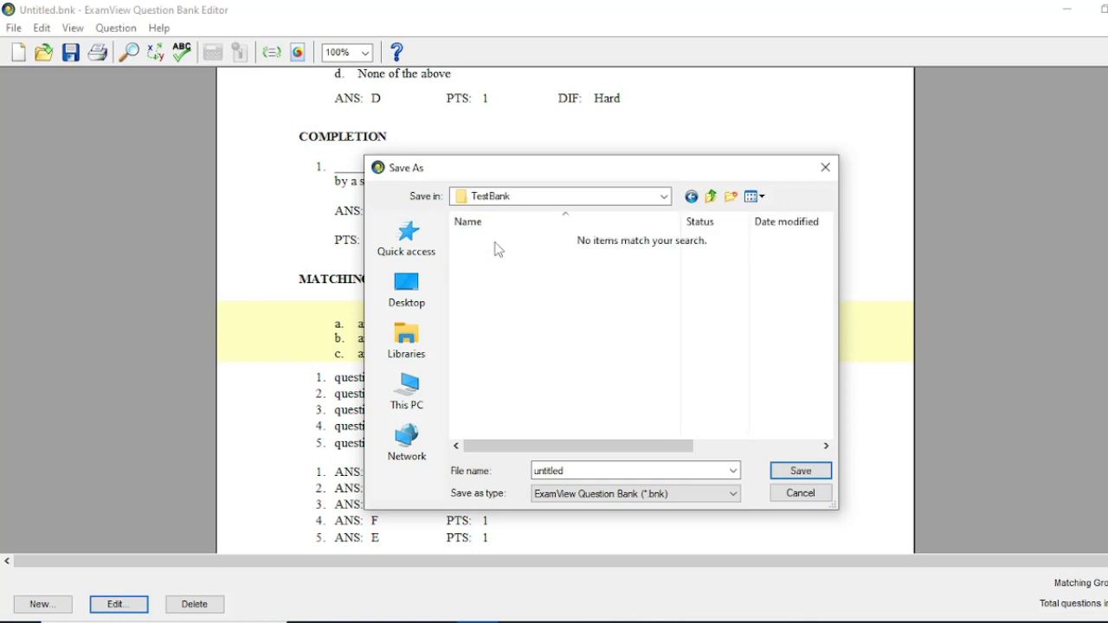
Create a Statistics subfolder inside TestBank and open it as the save location
click(732, 198)
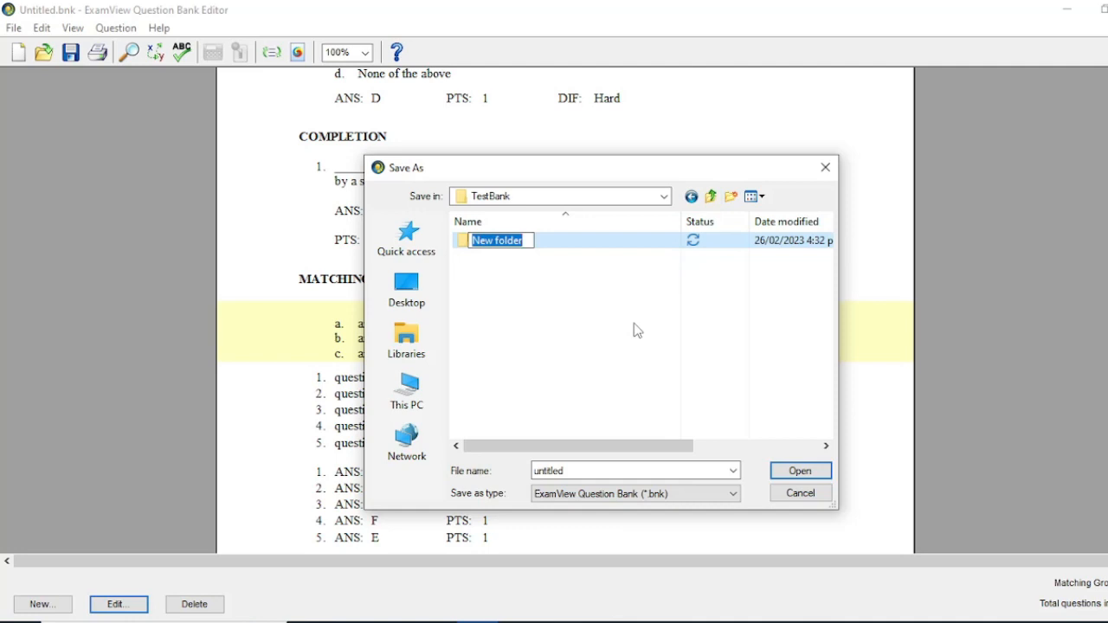
text(Stati)
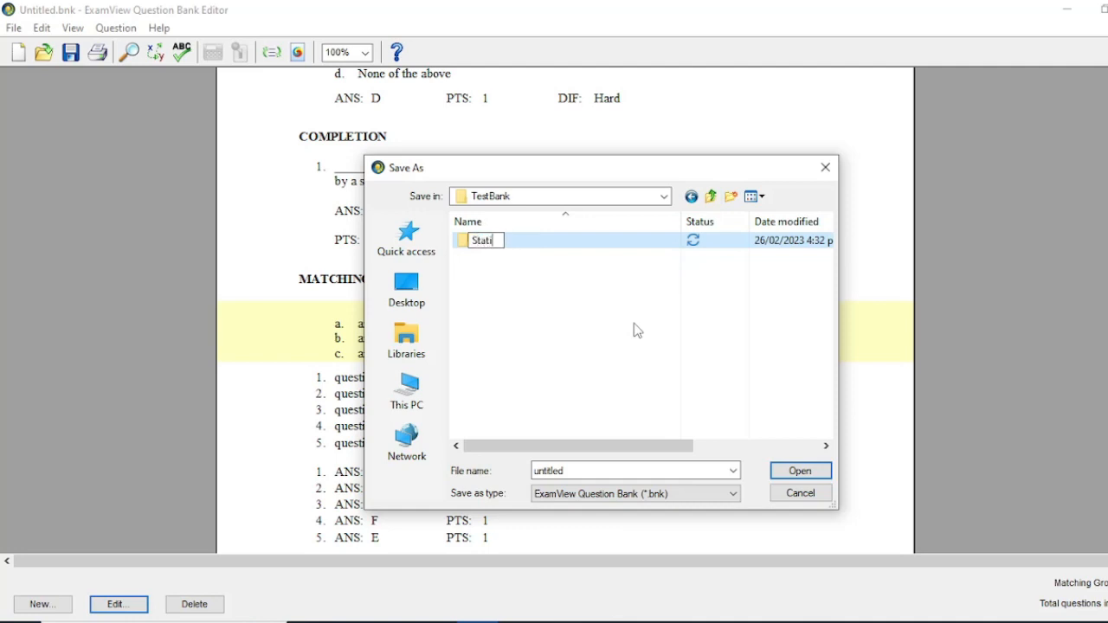
text(stics)
key(Return)
double_click(491, 240)
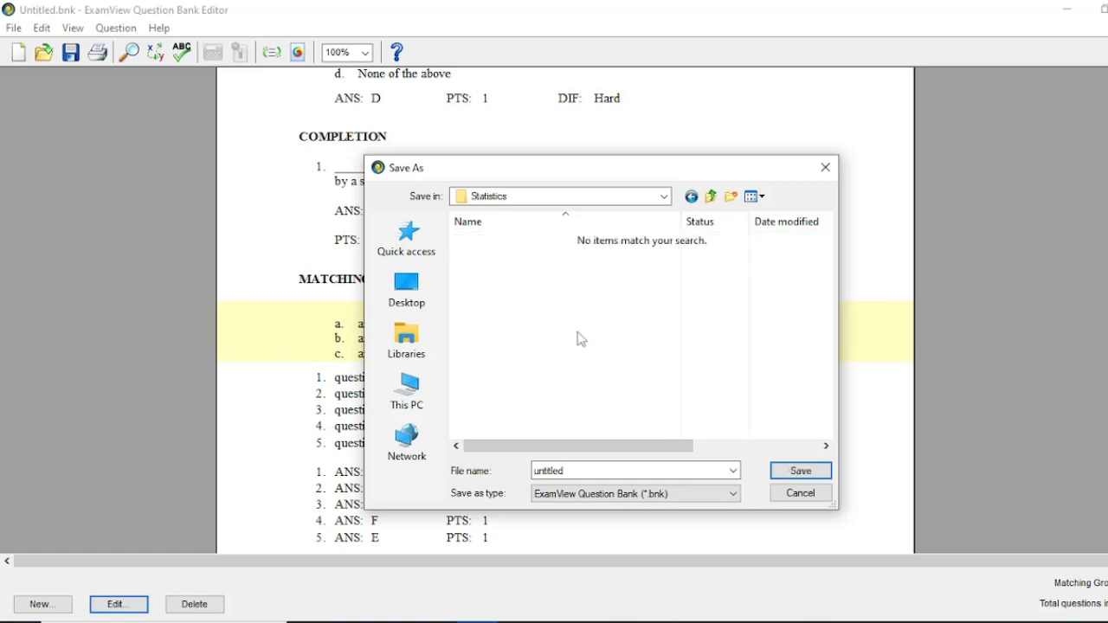
Name the question bank file Probability and save it in the Statistics folder
double_click(604, 470)
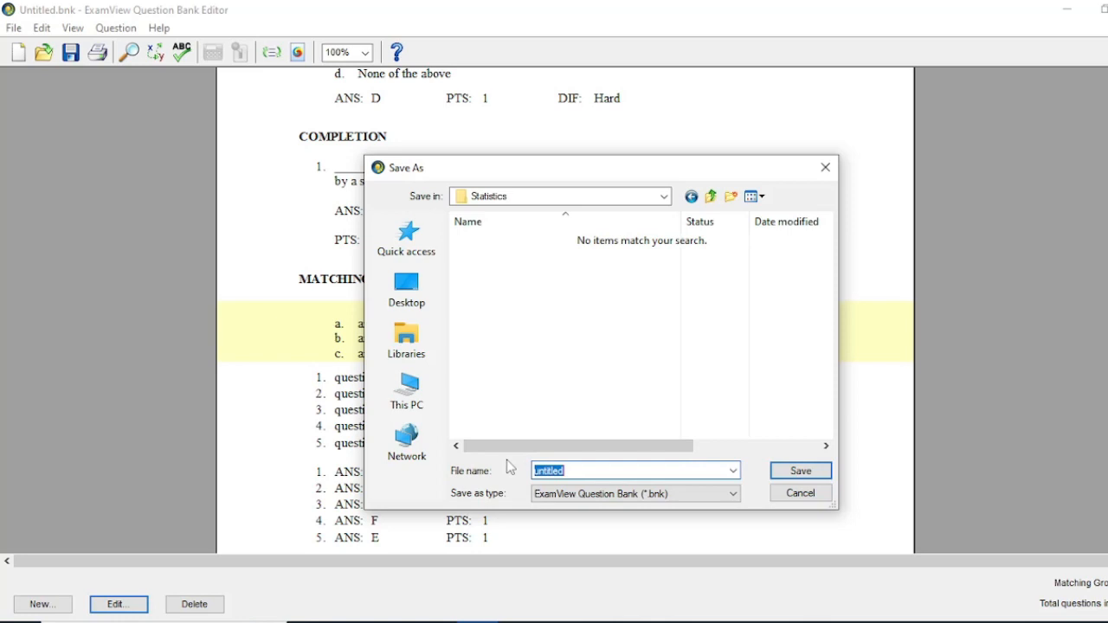
text(P)
key(BackSpace)
text(Por)
key(BackSpace)
key(BackSpace)
text(robability)
click(800, 470)
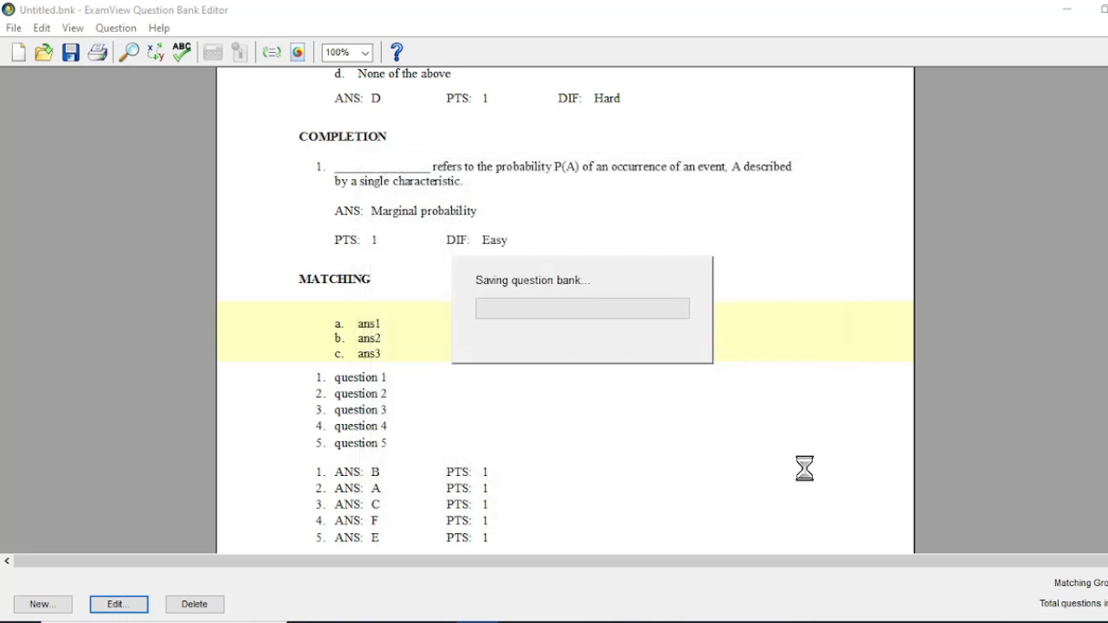